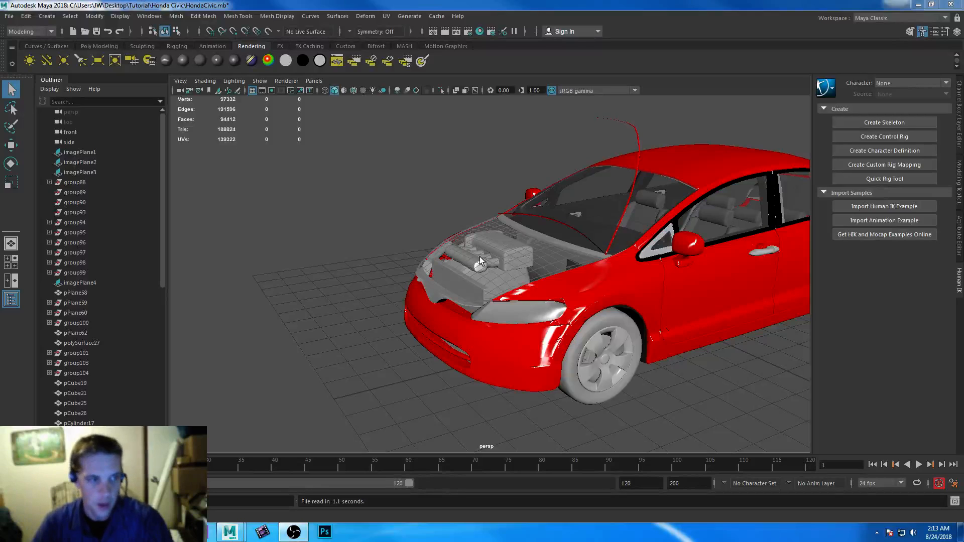
- Select the thin rectangular radiator panel in front of the engine manifold
alt+right_drag(444, 257, 477, 336)
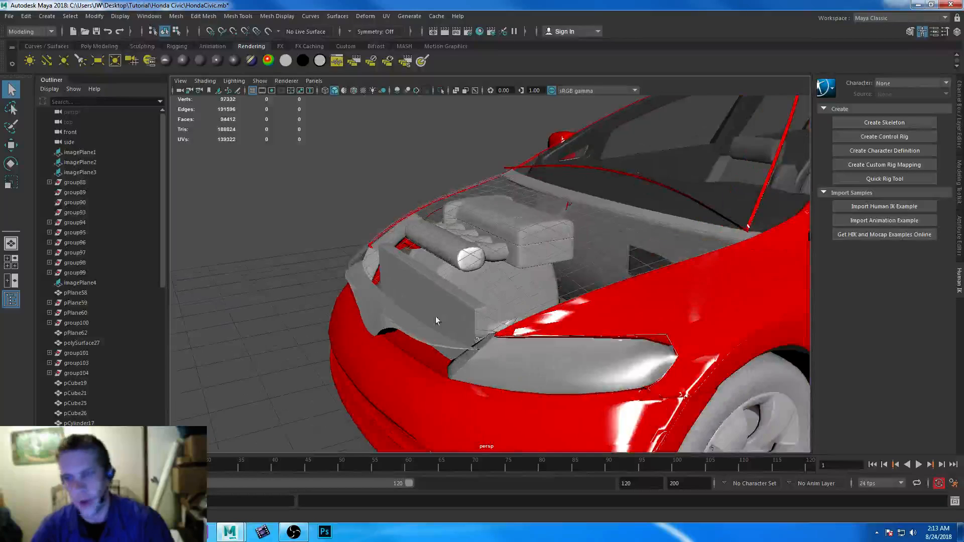
alt+drag(365, 249, 291, 327)
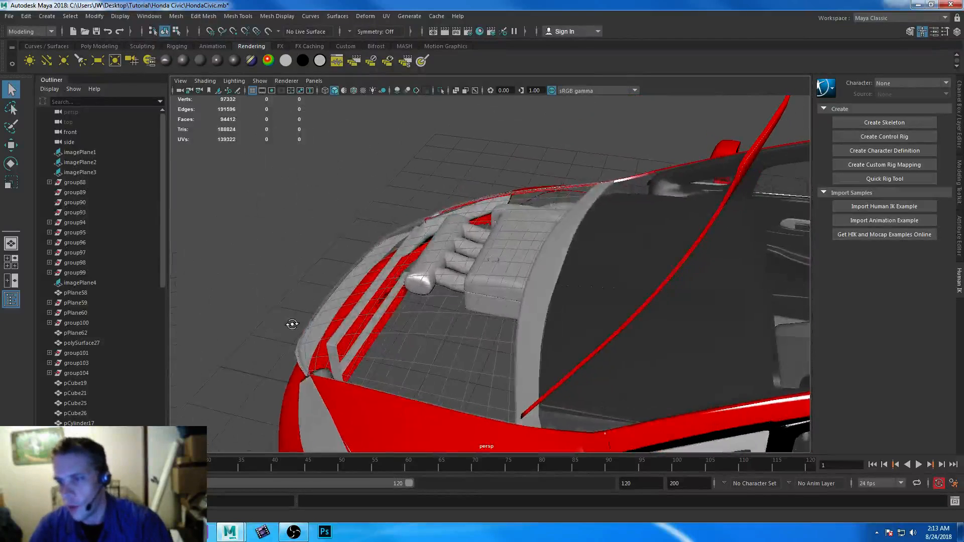
click(338, 339)
alt+right_drag(360, 324, 467, 325)
mouse_move(468, 325)
alt+mouse_down()
mouse_move(427, 312)
mouse_move(454, 325)
alt+mouse_up()
alt+right_drag(453, 325, 426, 353)
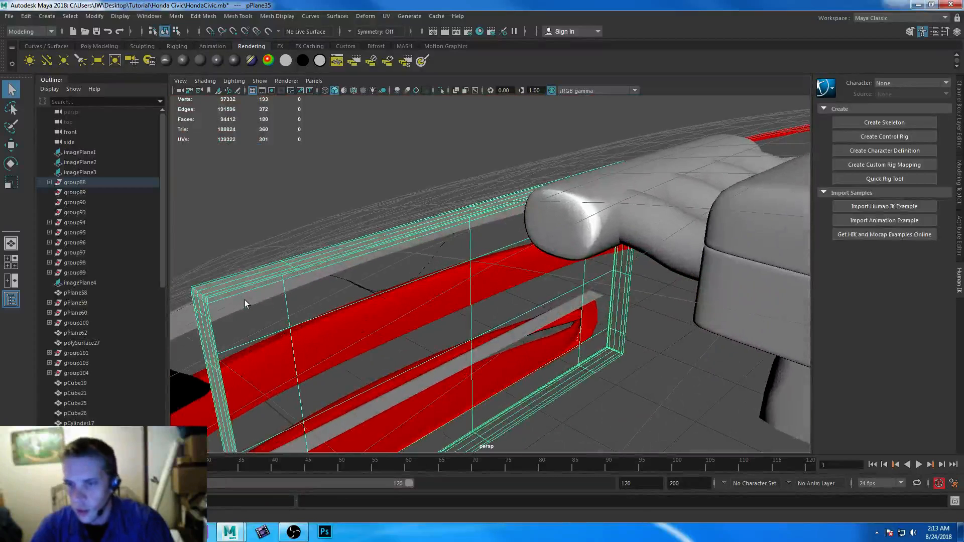
- Switch the panel to edge editing and select the inner edge loop around its open engine-facing side
right_drag(227, 242, 270, 286)
right_drag(259, 218, 260, 218)
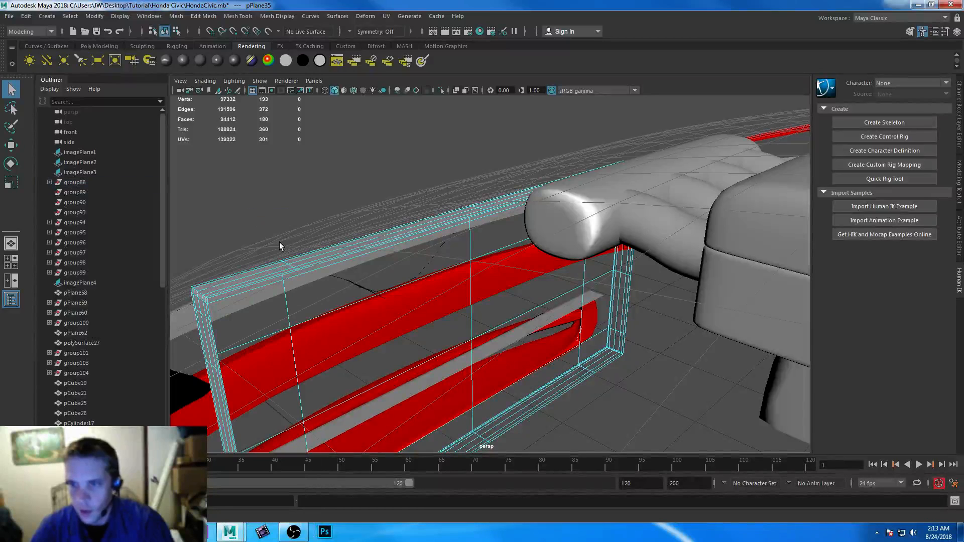
alt+drag(525, 316, 598, 382)
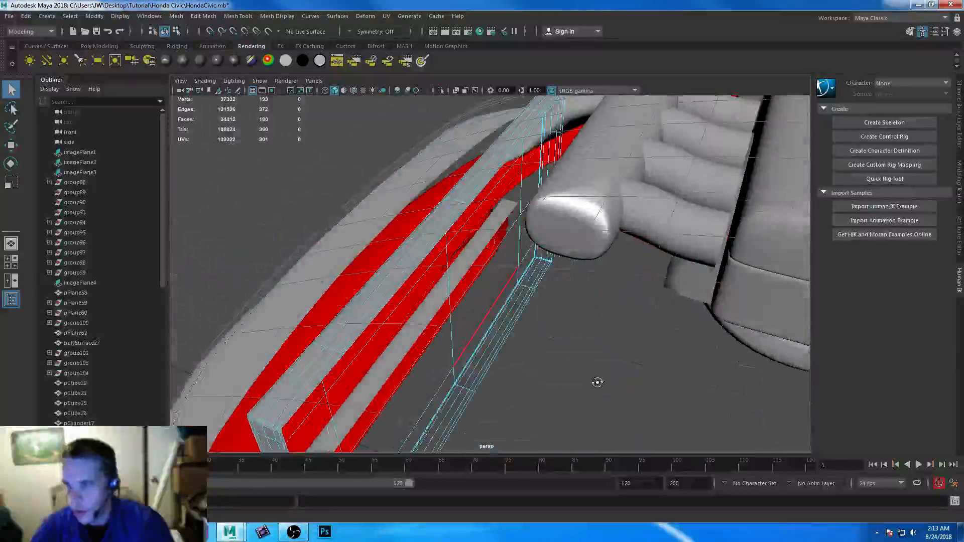
double_click(436, 246)
alt+drag(463, 287, 507, 321)
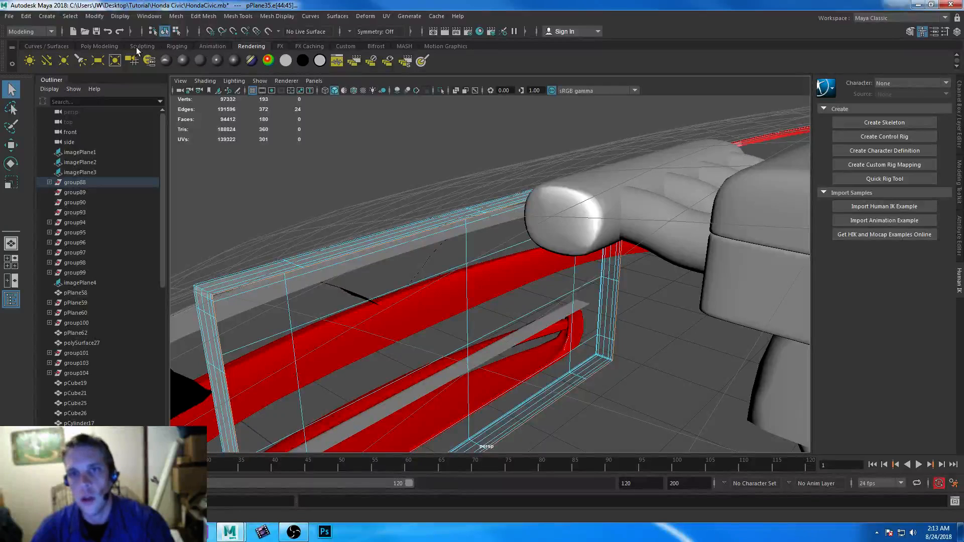
- Extrude the selected edge loop and scale it inward to the panel's centre to cover the open side
click(110, 47)
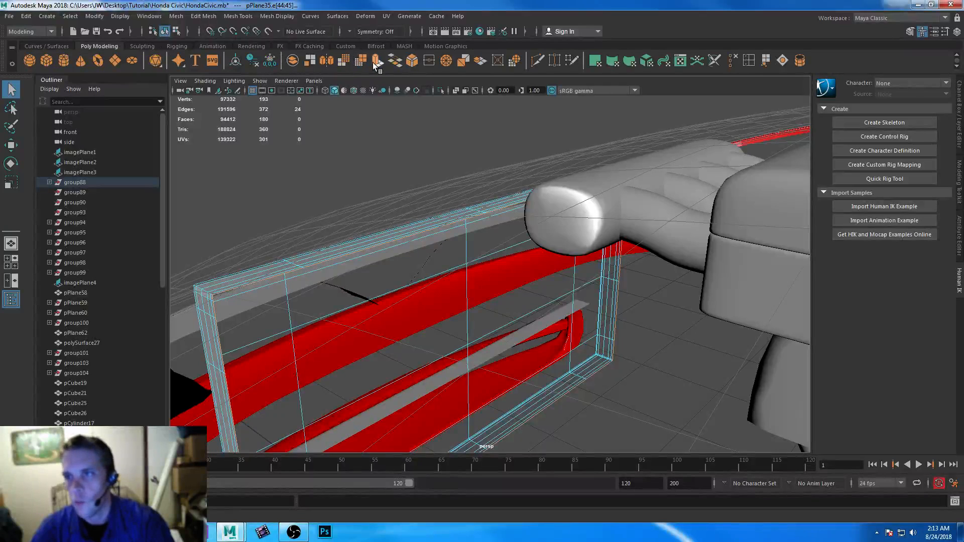
shift+right_drag(500, 338, 331, 354)
drag(486, 341, 197, 374)
key(ctrl+e)
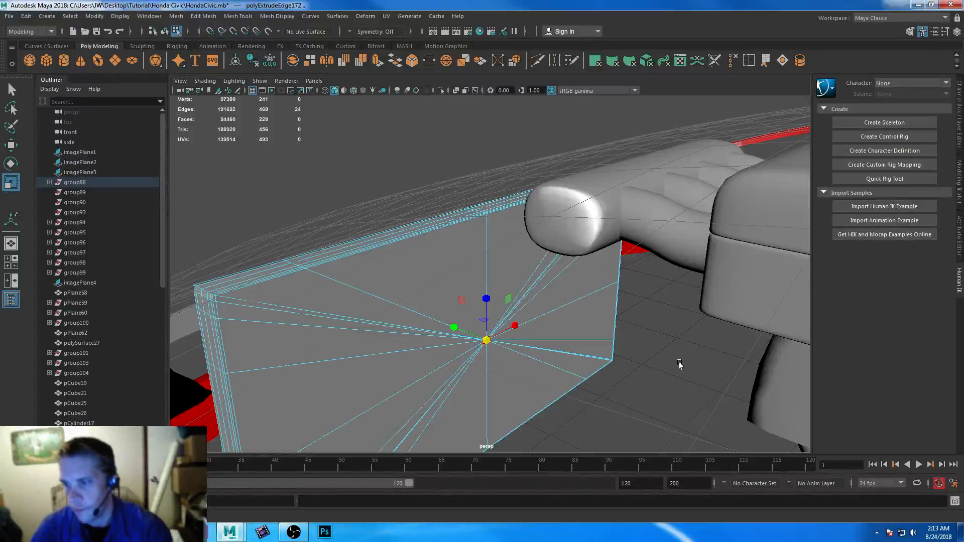
- Select the border edge loop around the panel's newly filled side
alt+drag(663, 409, 637, 397)
right_click(444, 243)
click(482, 206)
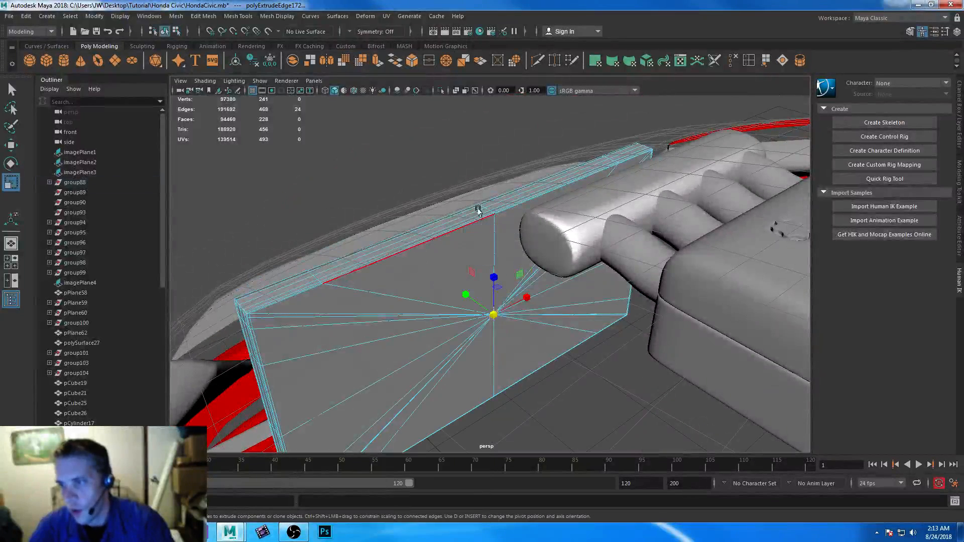
alt+drag(370, 297, 431, 325)
right_drag(403, 279, 430, 354)
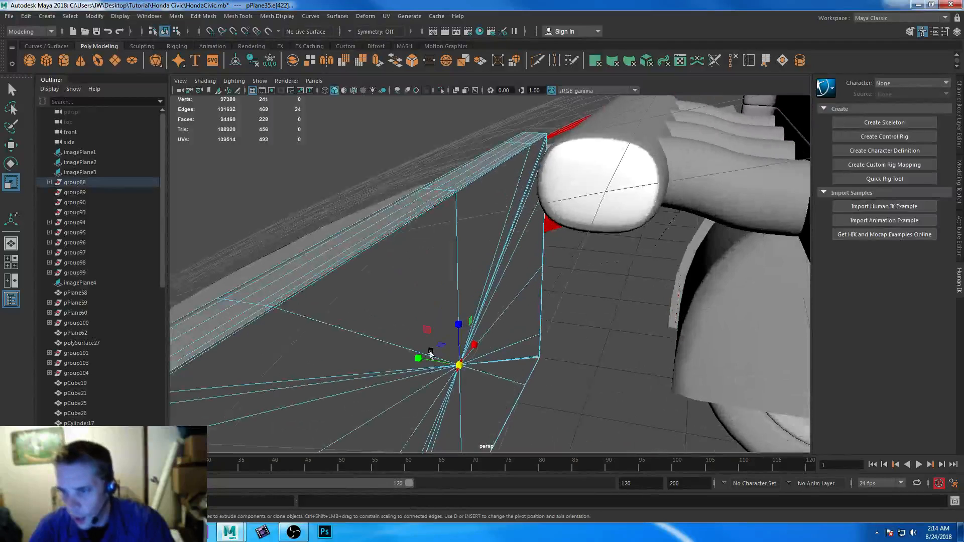
click(336, 271)
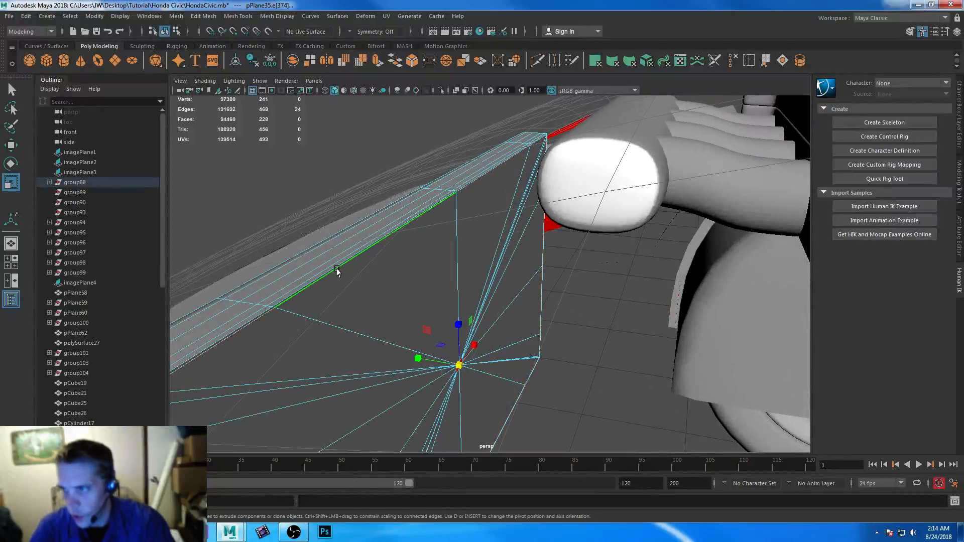
- Limit the selection to the small central edge loop on the filled side, and return to object mode with nothing selected
alt+drag(472, 388, 523, 341)
scroll(508, 404, up, 3)
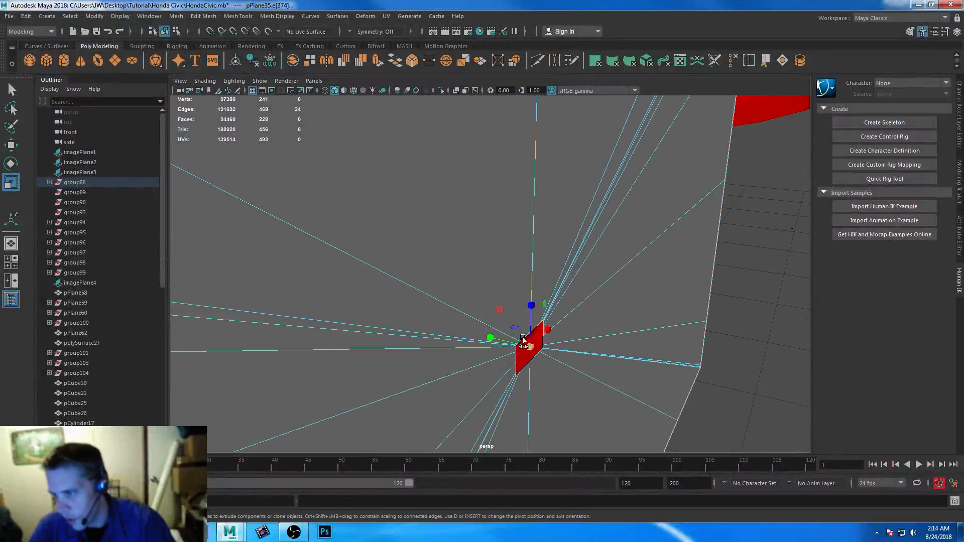
key(q)
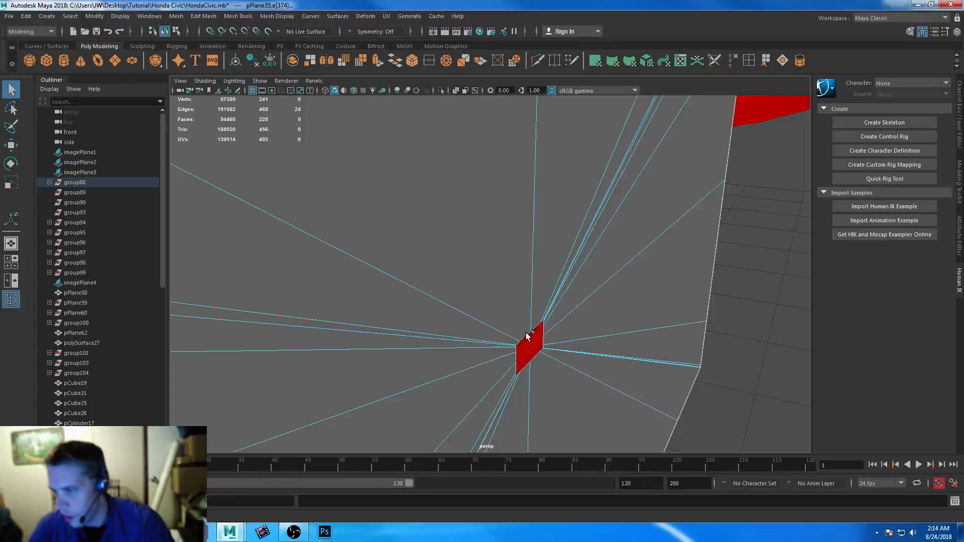
scroll(589, 400, down, 5)
alt+drag(486, 308, 516, 326)
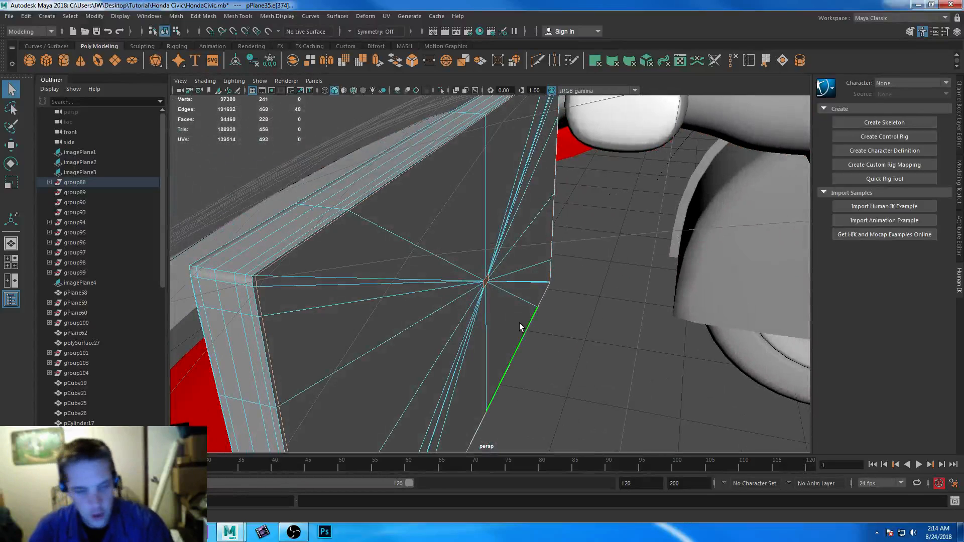
key(w)
drag(532, 286, 528, 285)
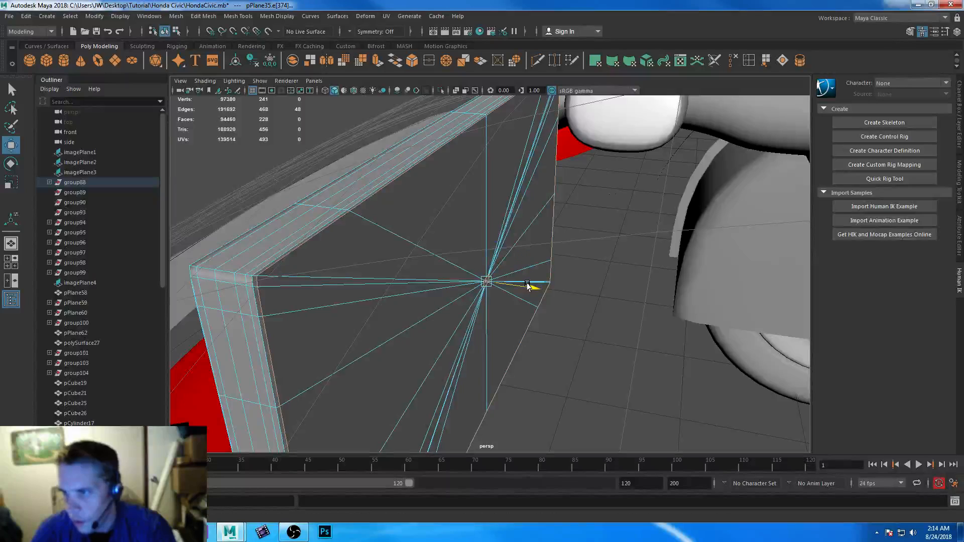
ctrl+double_click(313, 234)
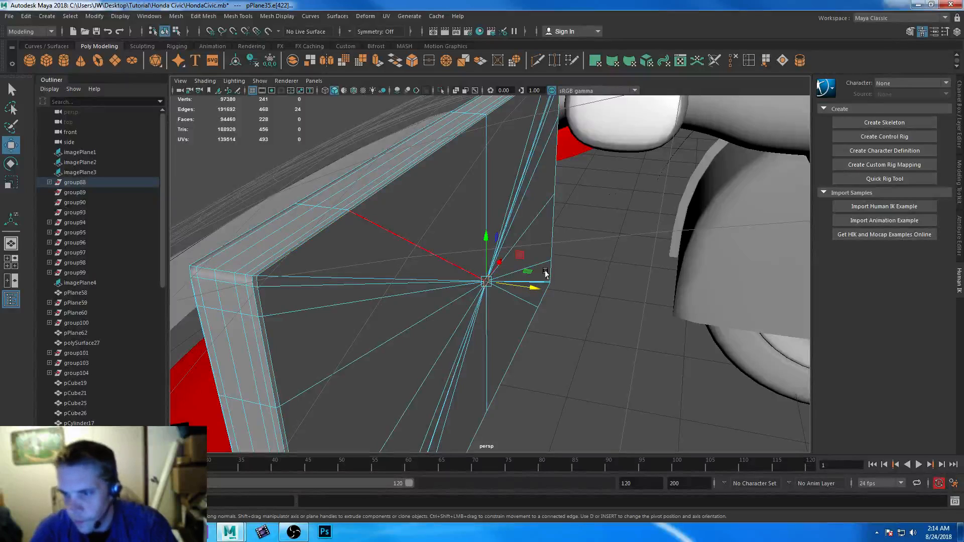
right_drag(360, 212, 409, 199)
click(599, 375)
- Select the radiator panel and show the polySmoothFace77 attributes in its construction history
alt+drag(599, 375, 484, 301)
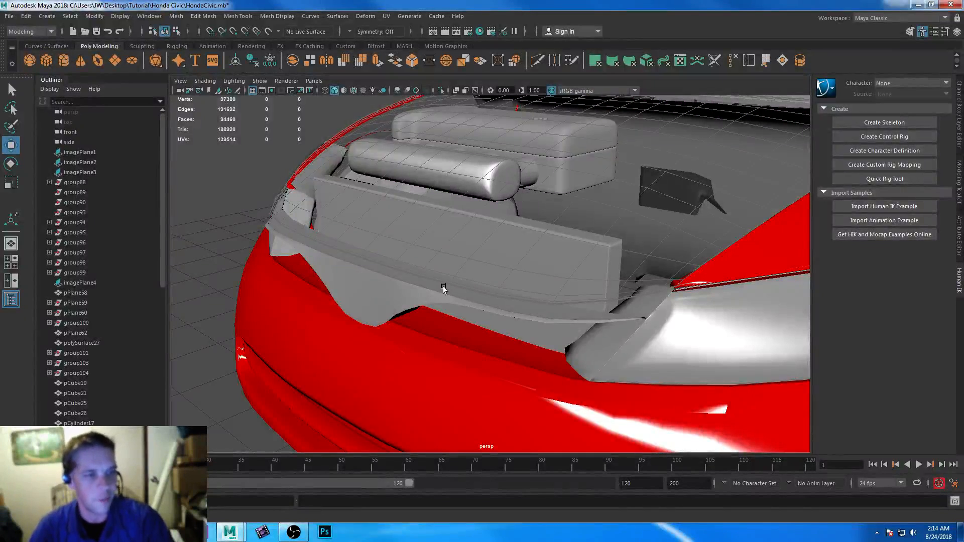
click(508, 247)
click(959, 115)
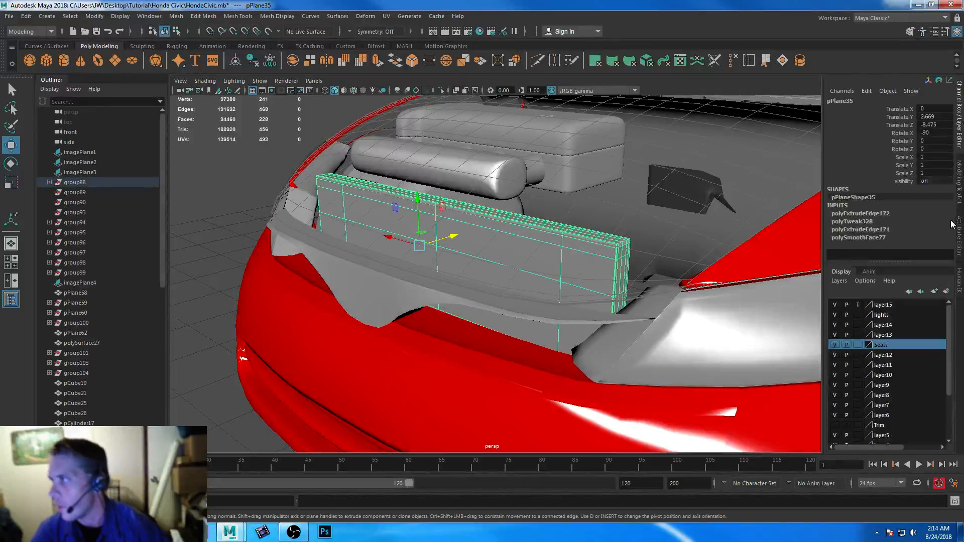
click(862, 238)
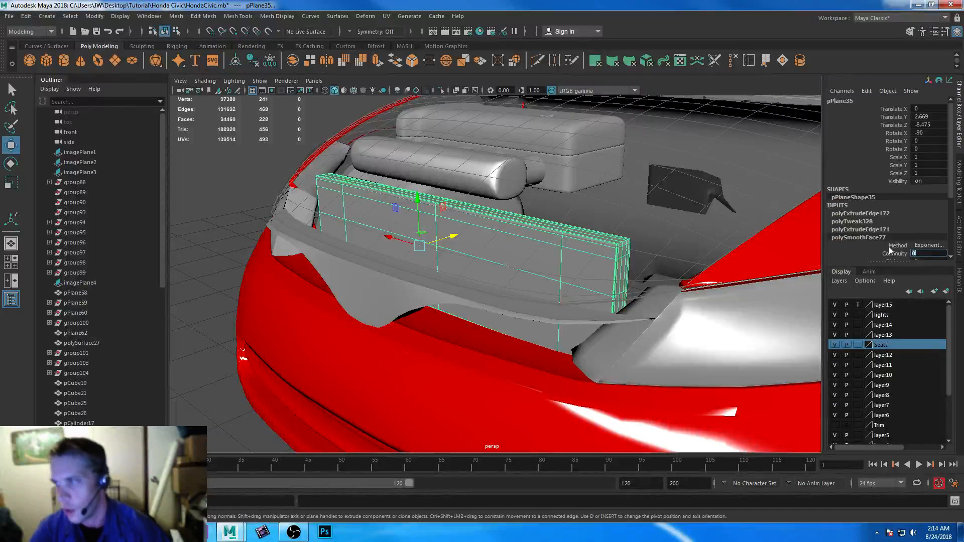
- Smooth the radiator panel's mesh and deselect it
alt+drag(536, 263, 465, 271)
alt+right_drag(465, 271, 534, 370)
alt+drag(533, 370, 439, 310)
click(574, 378)
click(443, 308)
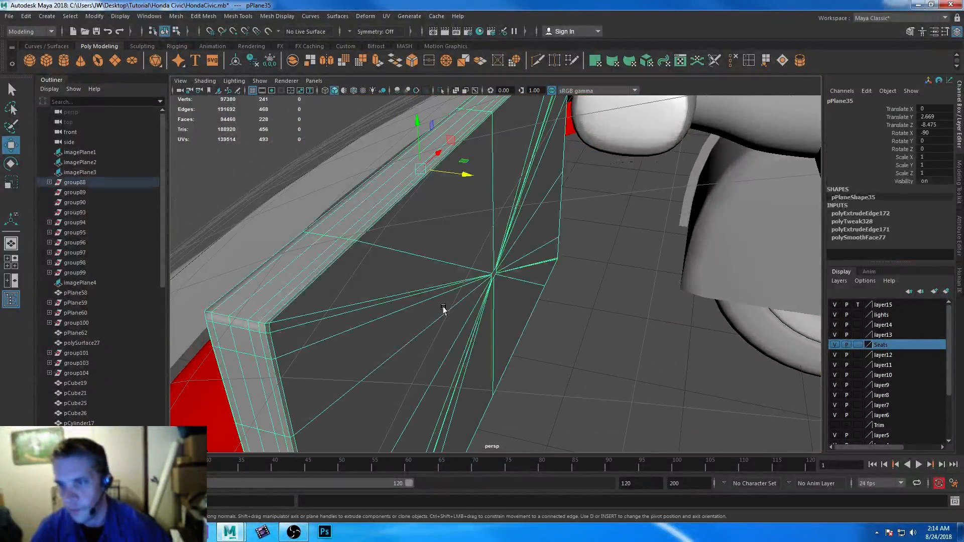
click(580, 341)
alt+drag(570, 366, 496, 288)
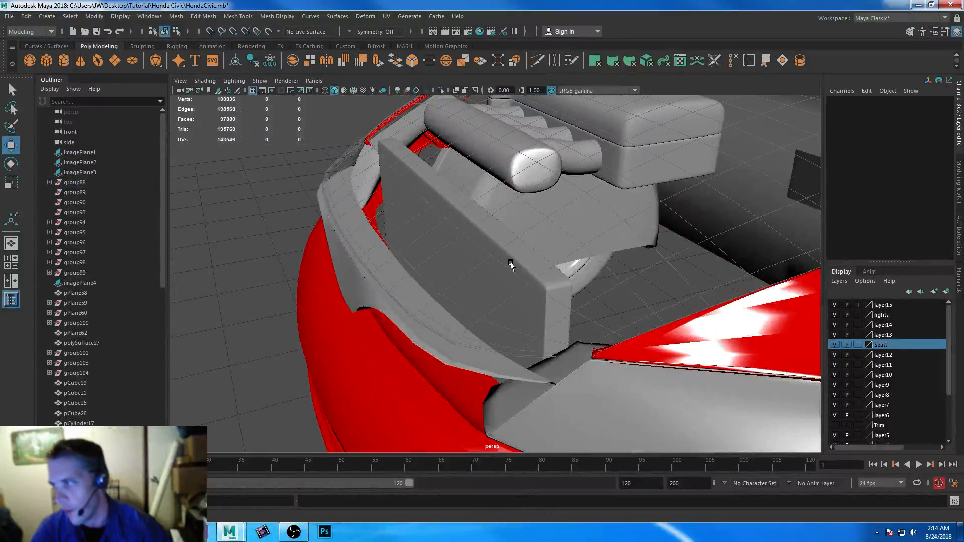
- Switch to Chrome and open the source page of the 2008 JDM Honda Civic Type-R engine image in a new tab
alt+drag(491, 260, 592, 210)
alt+drag(487, 127, 553, 232)
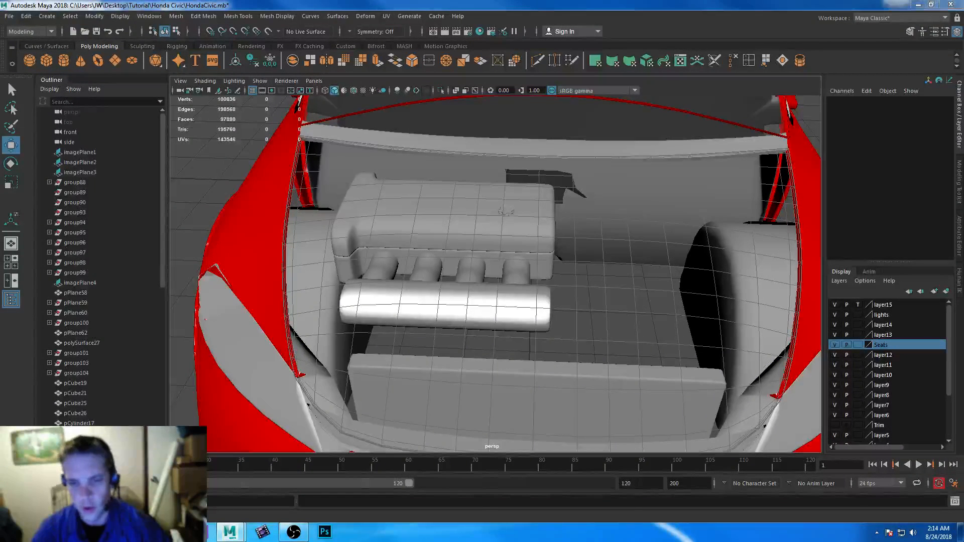
key(alt+Tab)
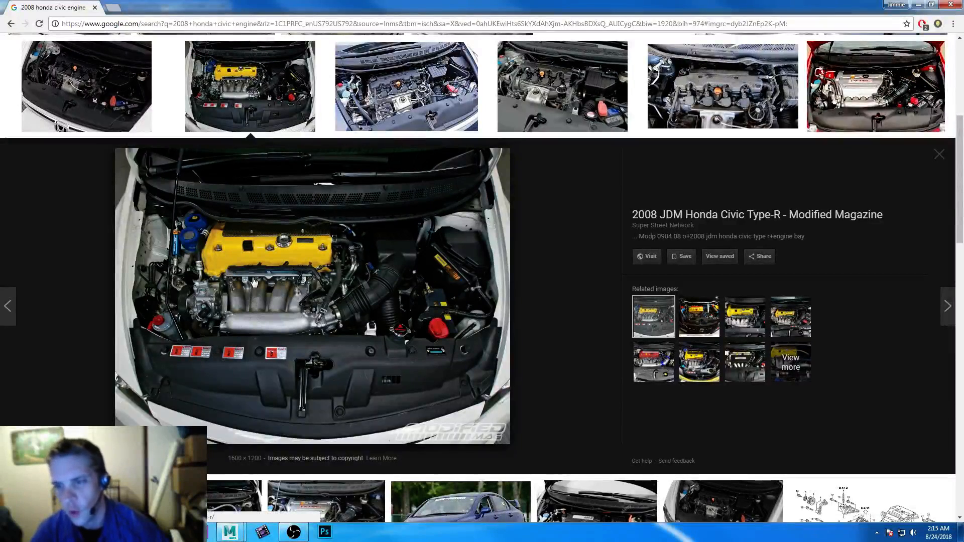
right_click(244, 303)
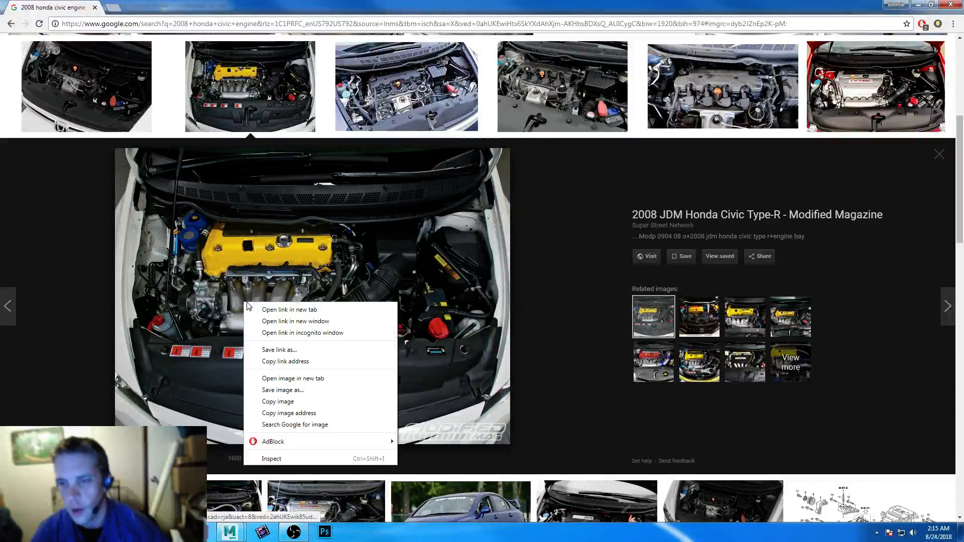
click(289, 310)
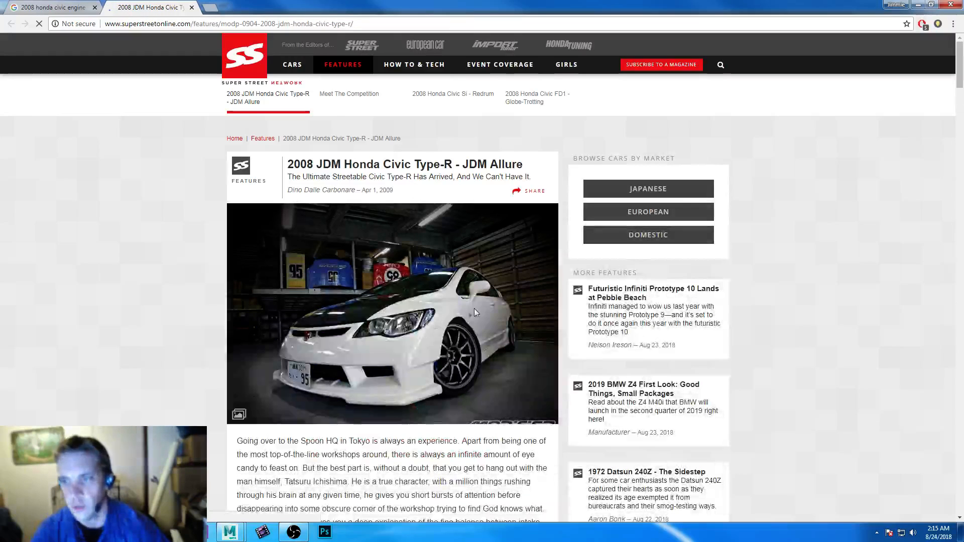
- Find the engine bay photo in the article, open its full-size version and enlarge it for reference
scroll(835, 276, down, 15)
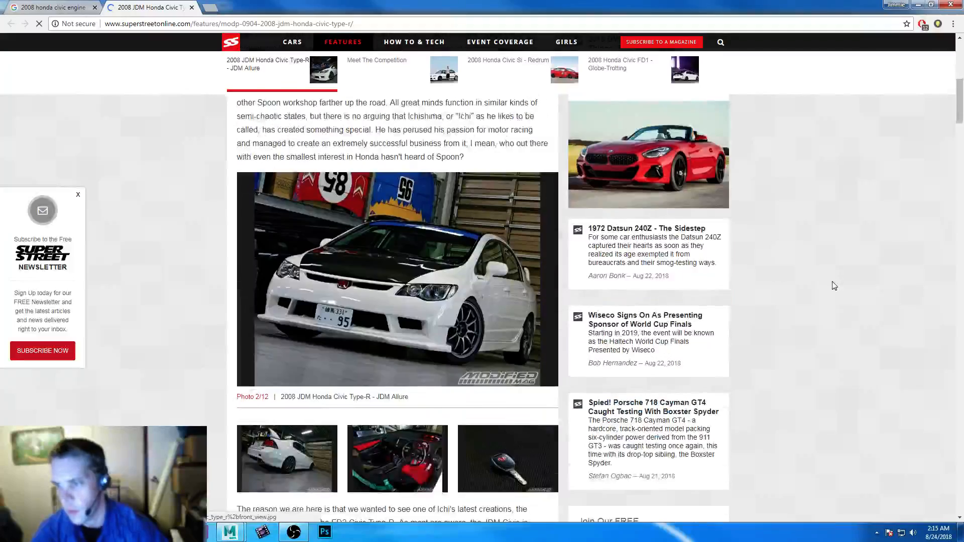
scroll(875, 271, down, 15)
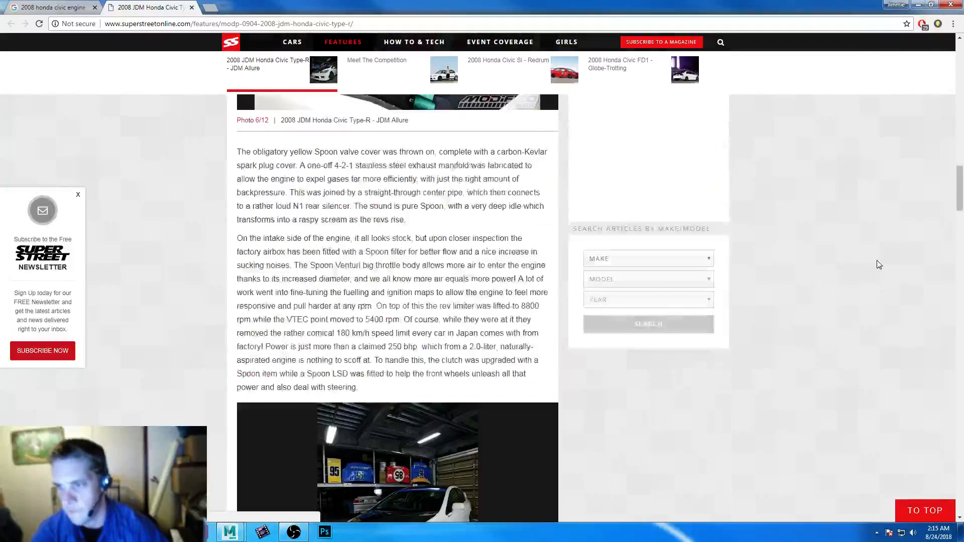
scroll(878, 265, up, 3)
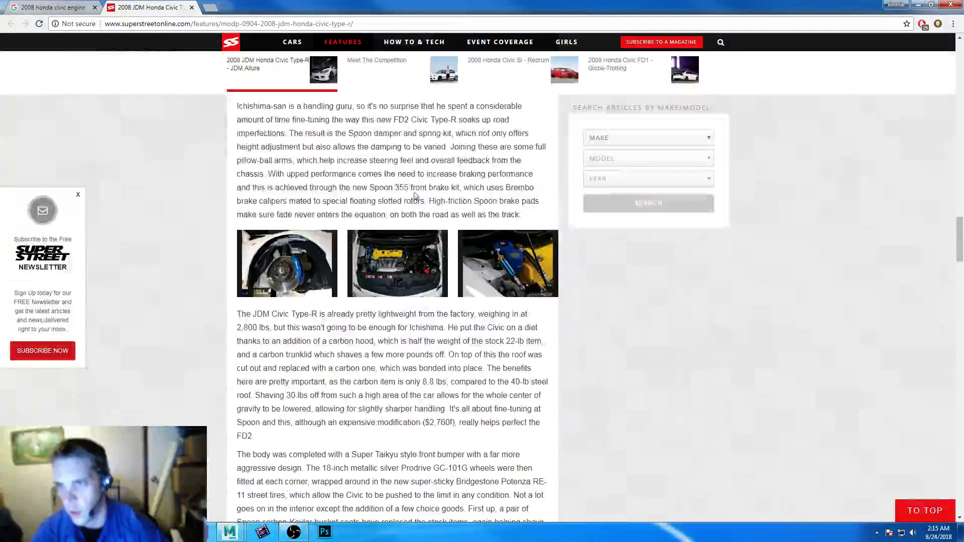
click(399, 288)
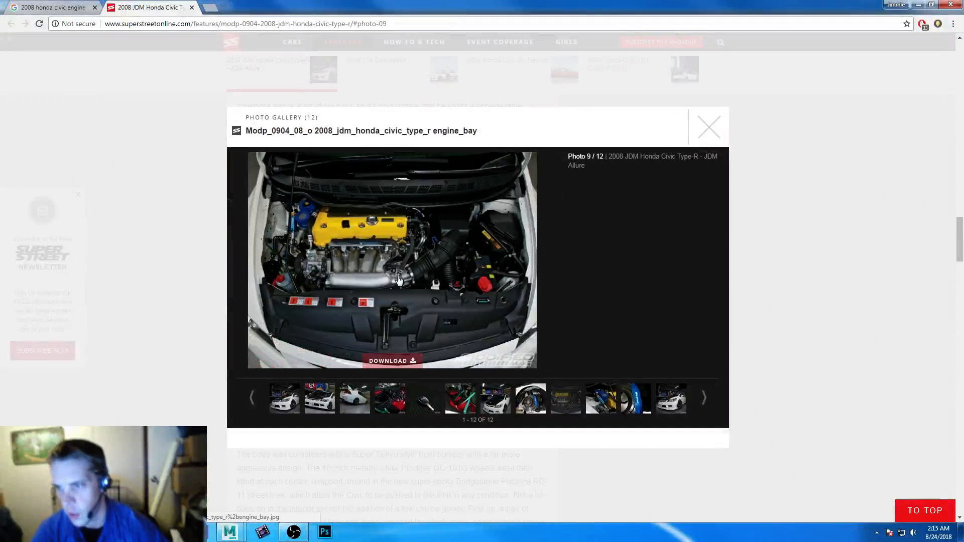
click(399, 279)
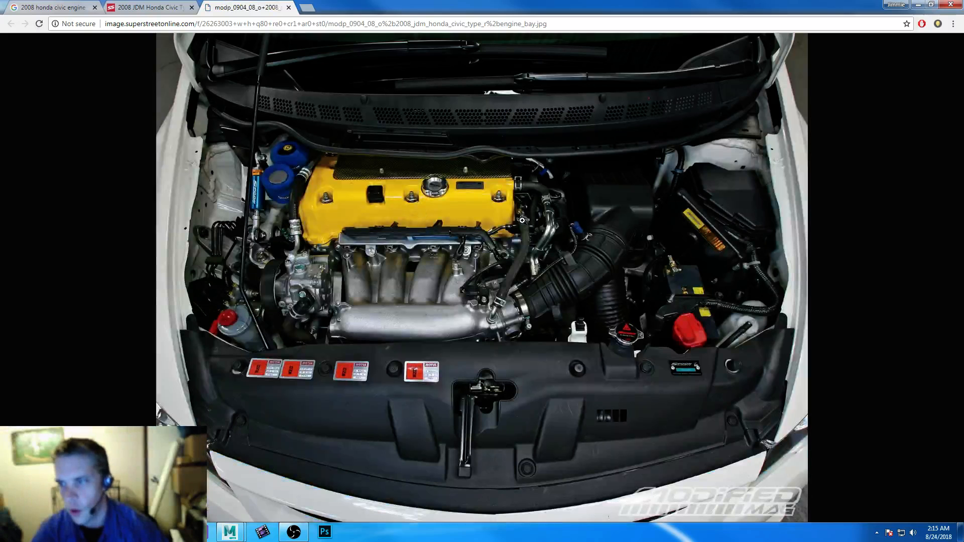
click(440, 220)
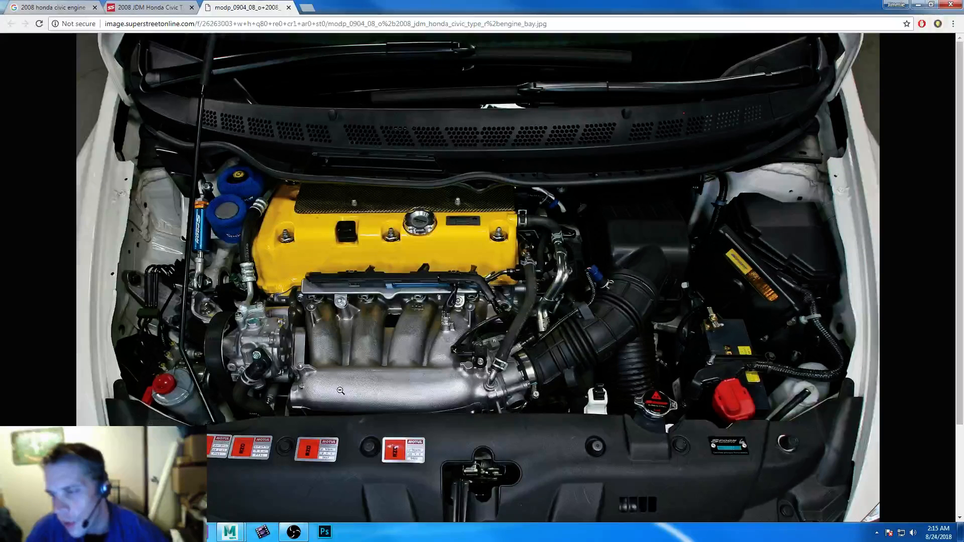
- Switch to Maya and draw a polygon plane about 1.43 by 0.30 units across the four intake runners in the top view
mouse_move(232, 536)
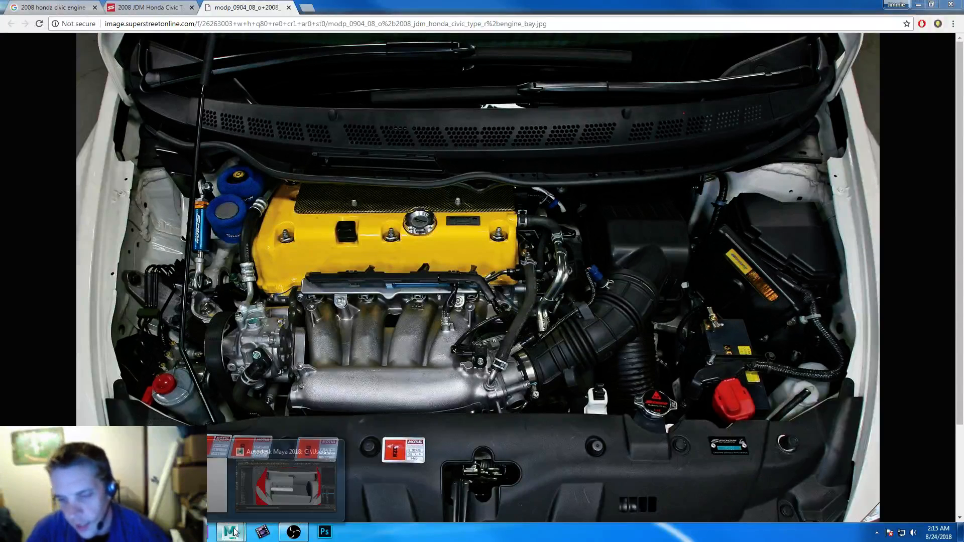
click(266, 476)
alt+drag(420, 271, 556, 361)
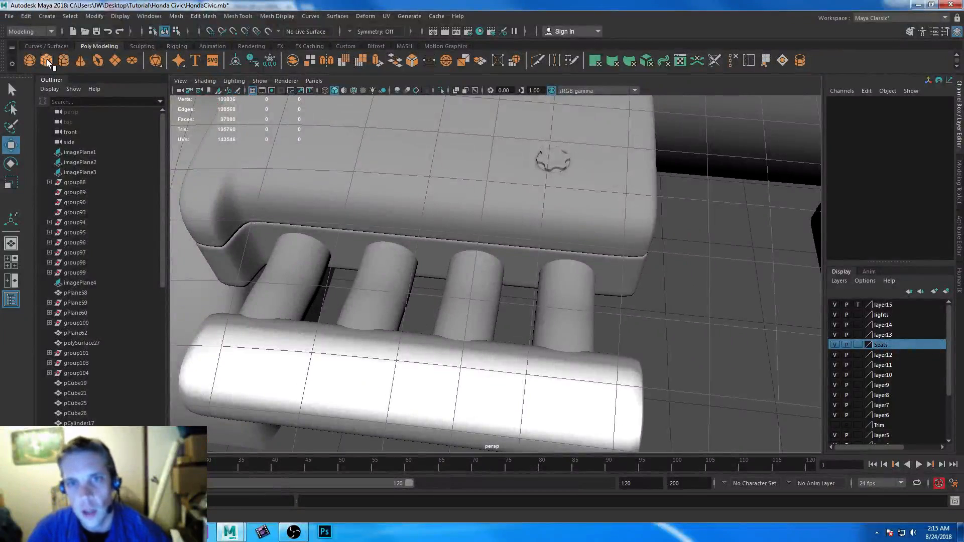
key(g)
key(space)
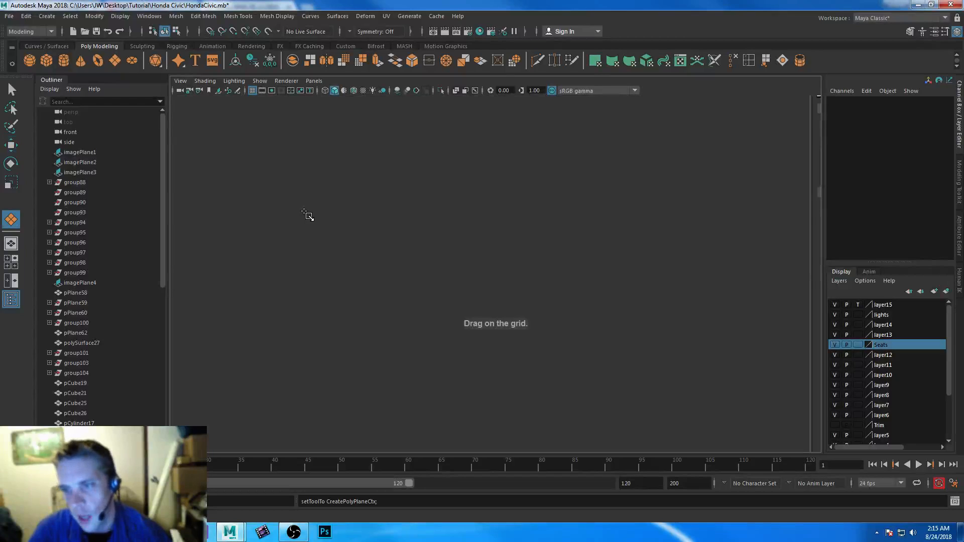
key(space)
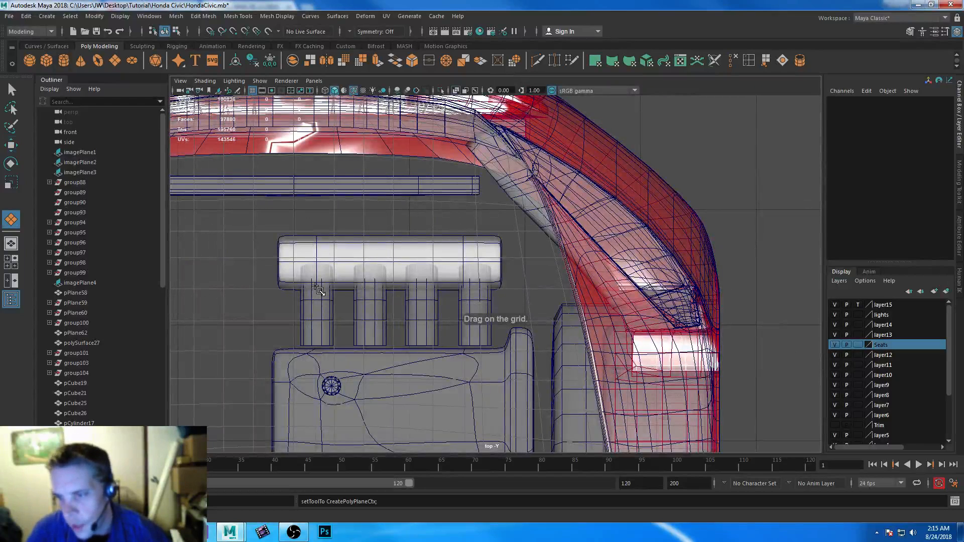
drag(306, 288, 484, 322)
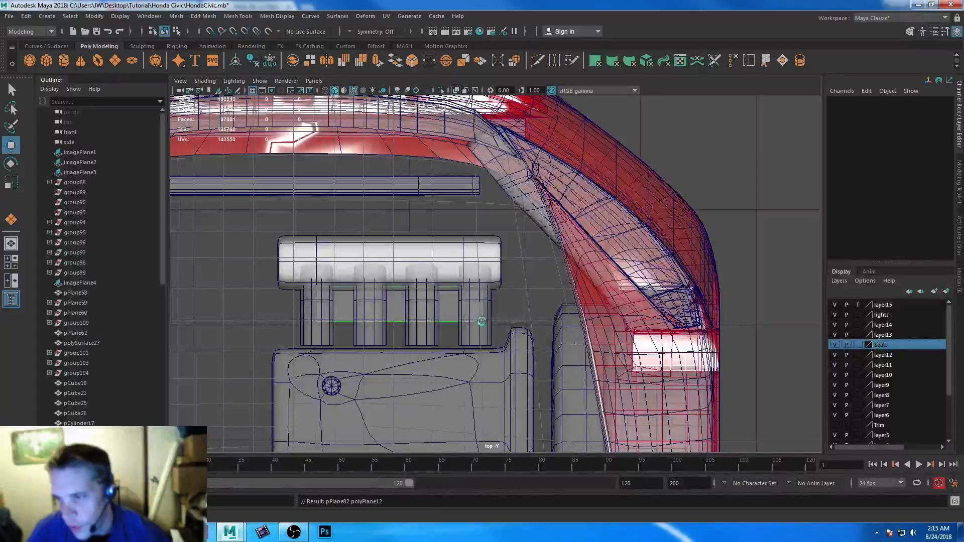
- Insert two edge loops across the plane and extrude its two outer engine-side edge segments toward the engine block
click(749, 60)
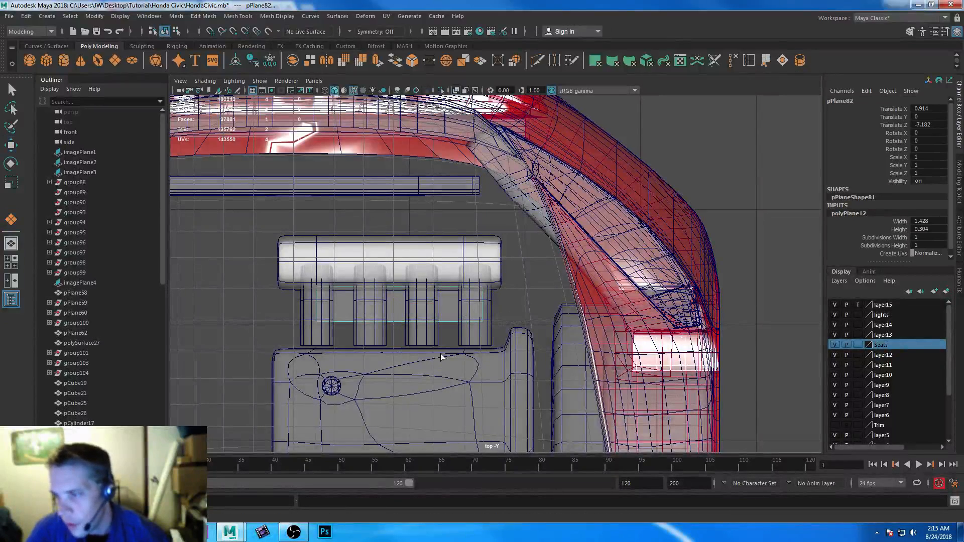
click(449, 324)
click(424, 323)
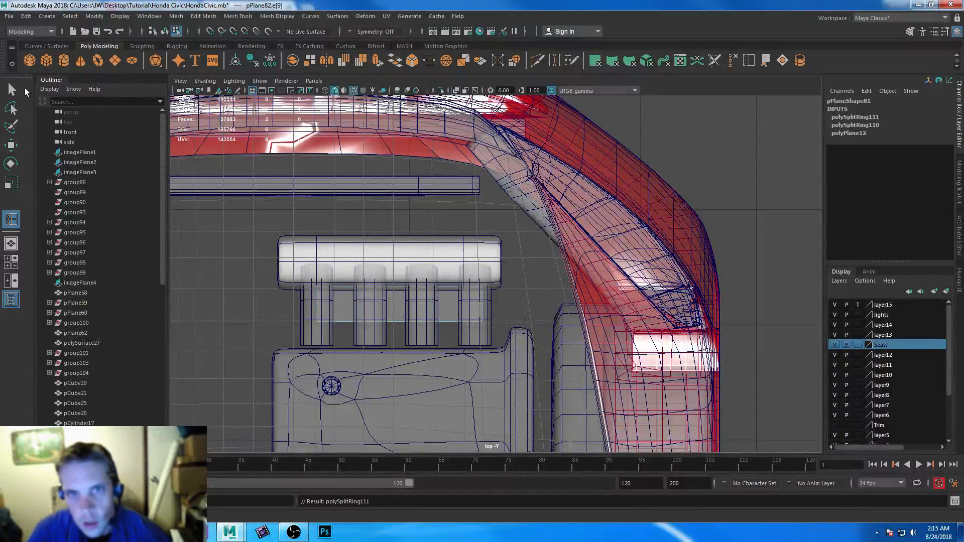
key(q)
click(340, 323)
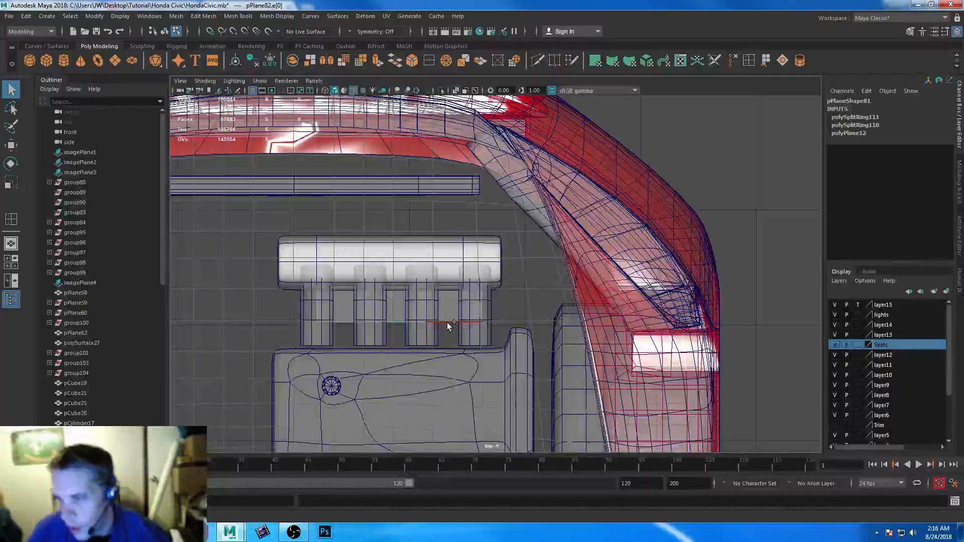
click(378, 60)
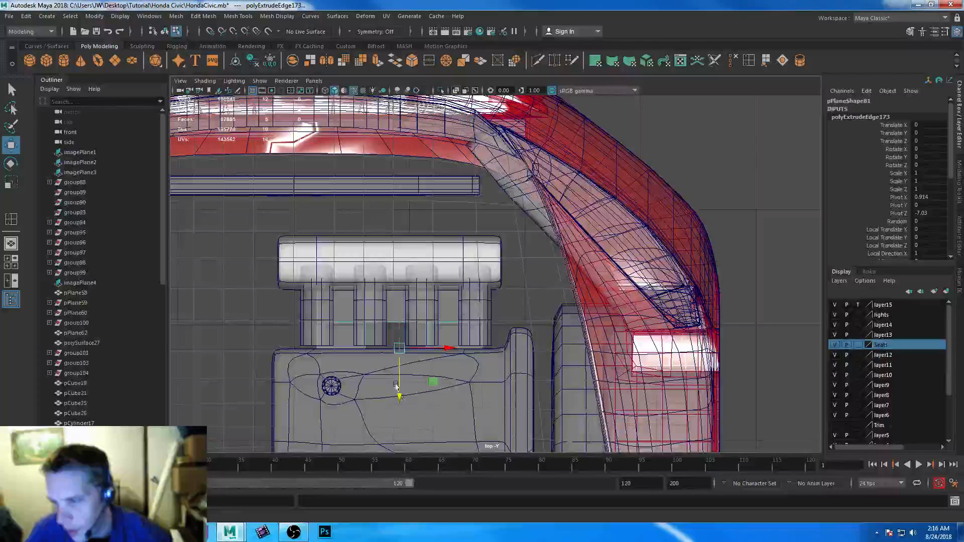
- Raise all of the plane's edges to the height of the intake runners and return to object mode
key(space)
key(space)
alt+right_drag(598, 321, 482, 321)
alt+drag(482, 322, 673, 462)
drag(483, 331, 469, 240)
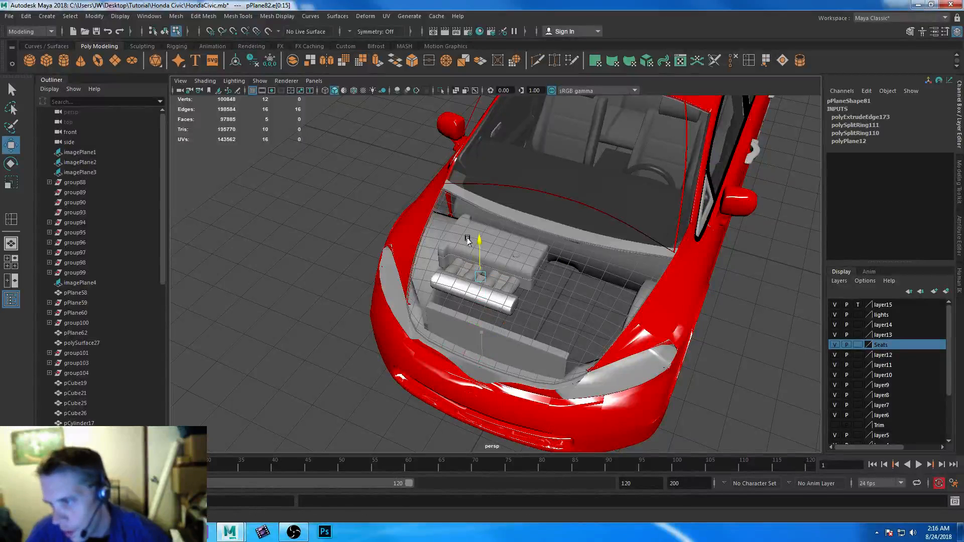
alt+right_drag(417, 185, 633, 361)
alt+drag(632, 362, 615, 436)
right_drag(524, 317, 573, 229)
alt+drag(577, 346, 512, 284)
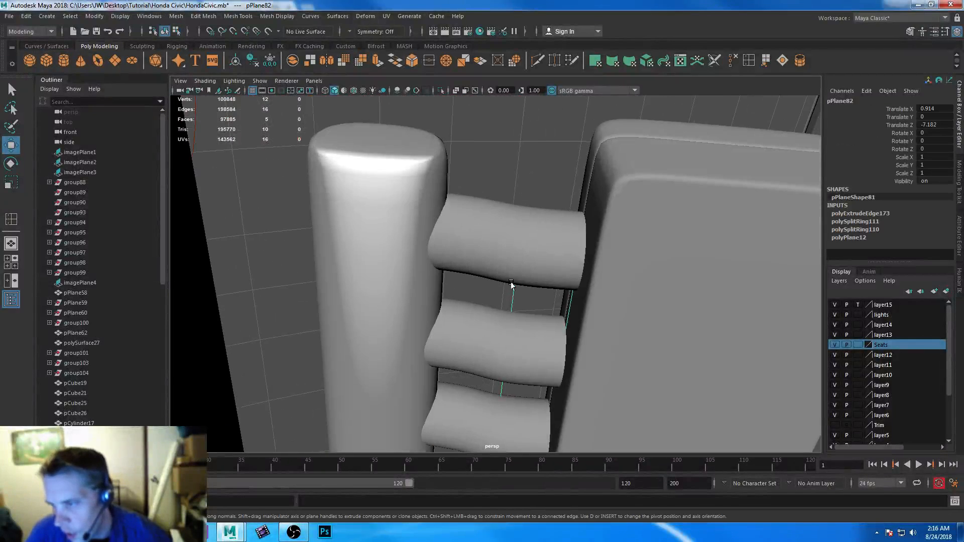
- Duplicate the plane between the runners, reverse the copy's normals and deselect it
key(ctrl+d)
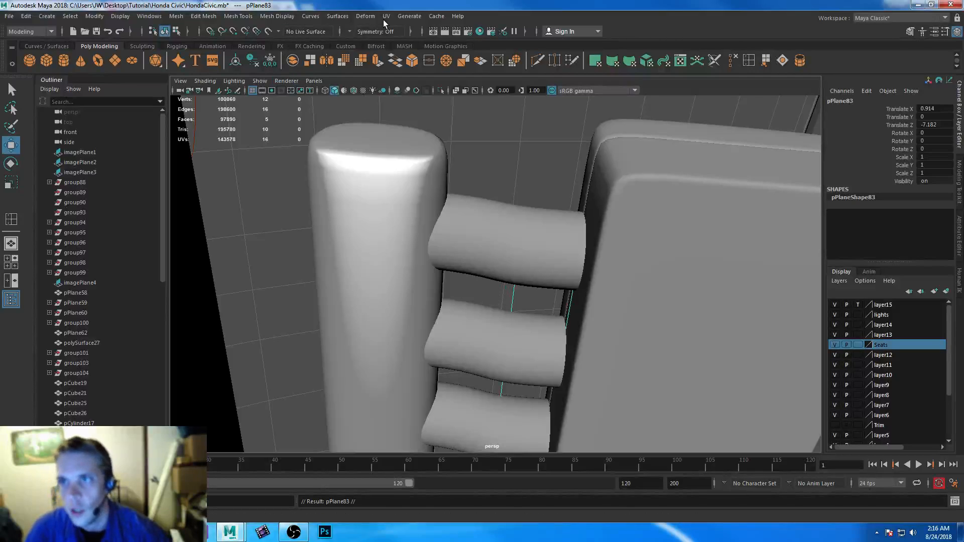
click(277, 16)
click(284, 61)
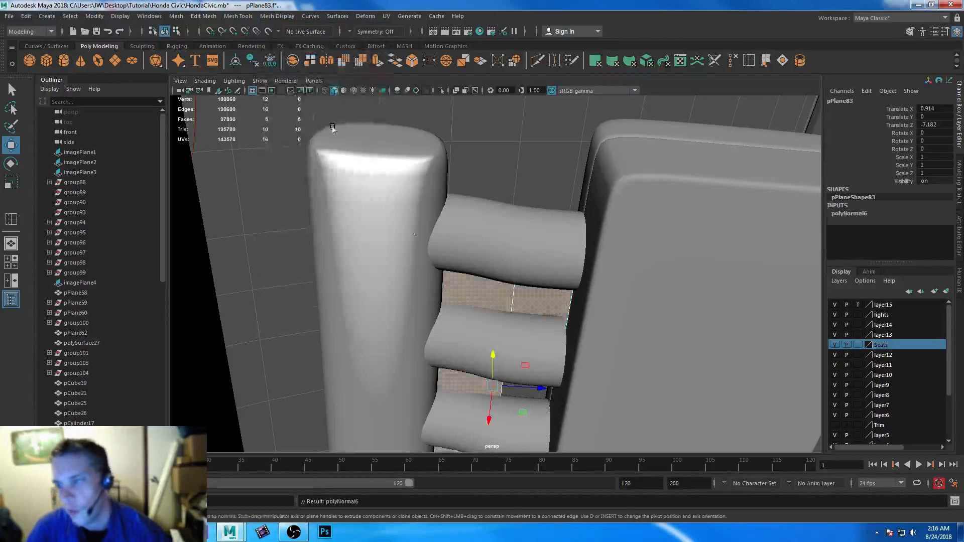
click(516, 204)
alt+drag(518, 304, 496, 267)
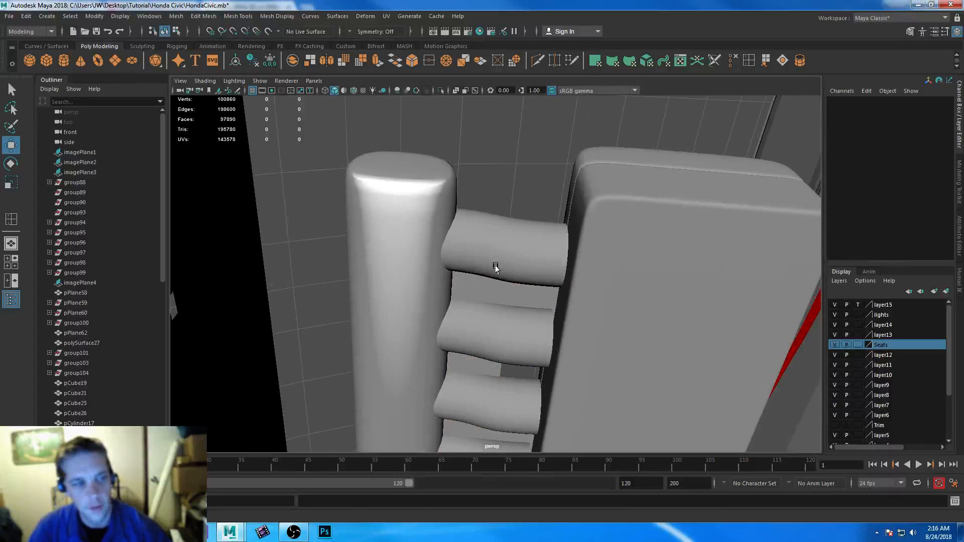
- Duplicate the intake manifold bar and make it a thin flange against the engine block, scaled to 1.704 in X and 0.071 in Z
alt+drag(413, 198, 443, 349)
click(463, 329)
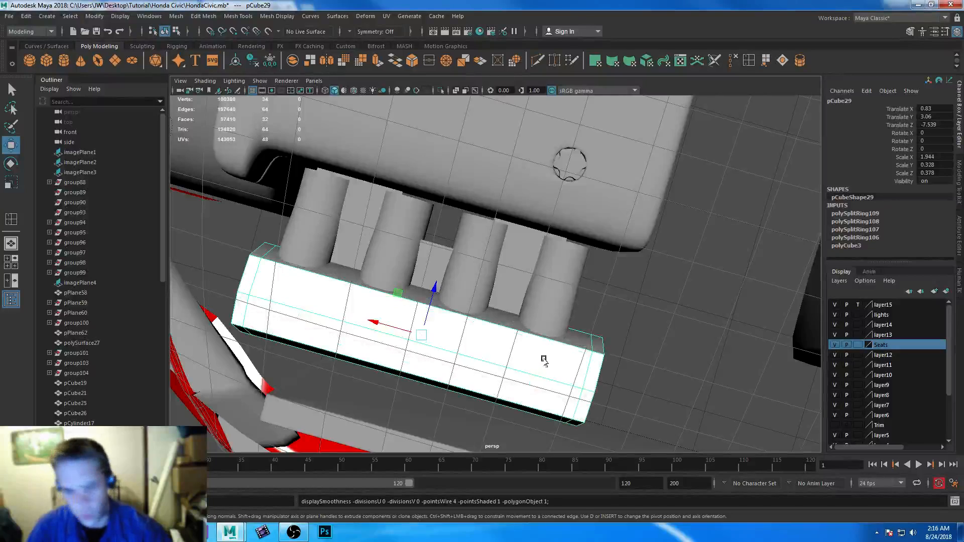
key(ctrl+d)
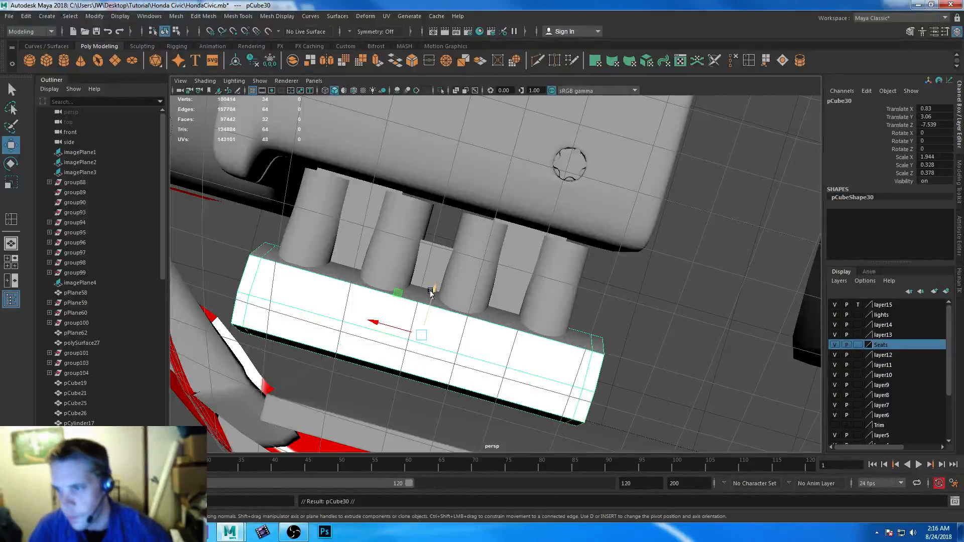
drag(431, 291, 482, 233)
key(r)
key(w)
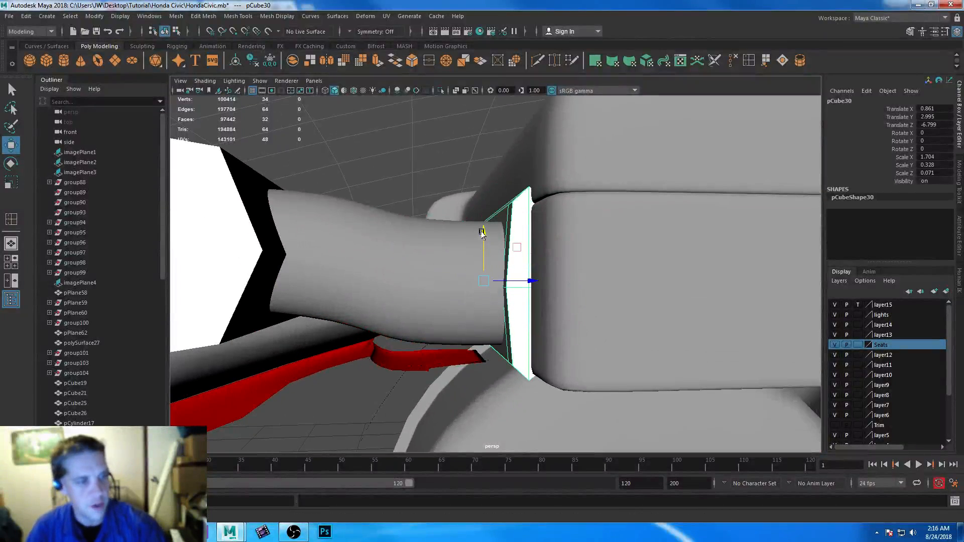
- Reduce the flange's Y scale to 0.29 and shrink its engine-side edge loop vertically
key(r)
drag(486, 238, 485, 242)
right_drag(525, 218, 526, 205)
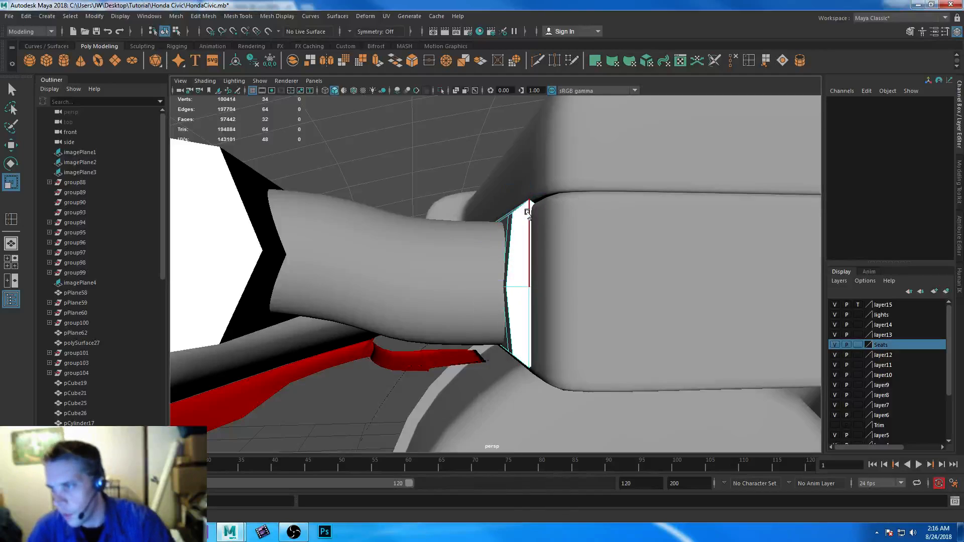
double_click(528, 212)
drag(481, 237, 482, 241)
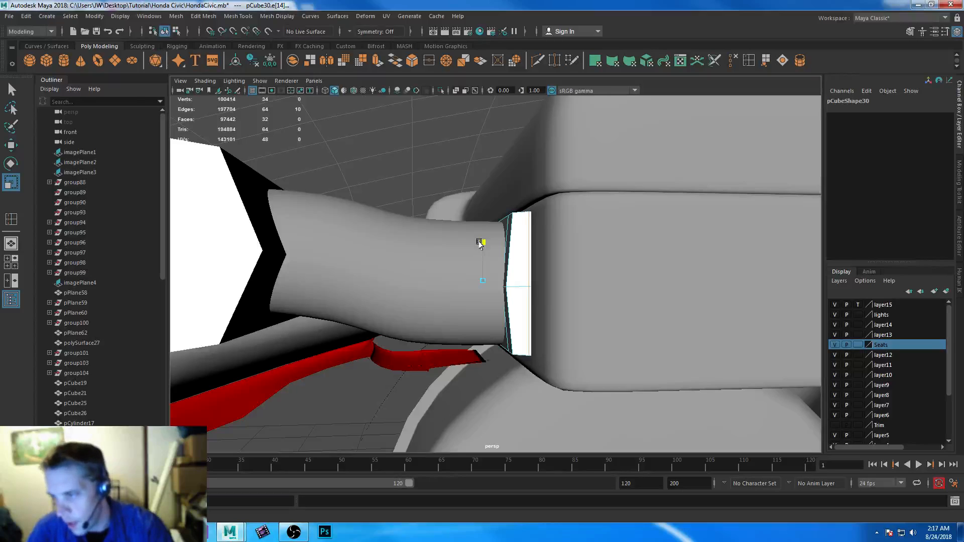
drag(480, 243, 482, 240)
- Return the flange to object mode, show it with smooth preview and deselect it
alt+drag(439, 233, 372, 253)
right_drag(463, 251, 474, 253)
drag(394, 217, 393, 217)
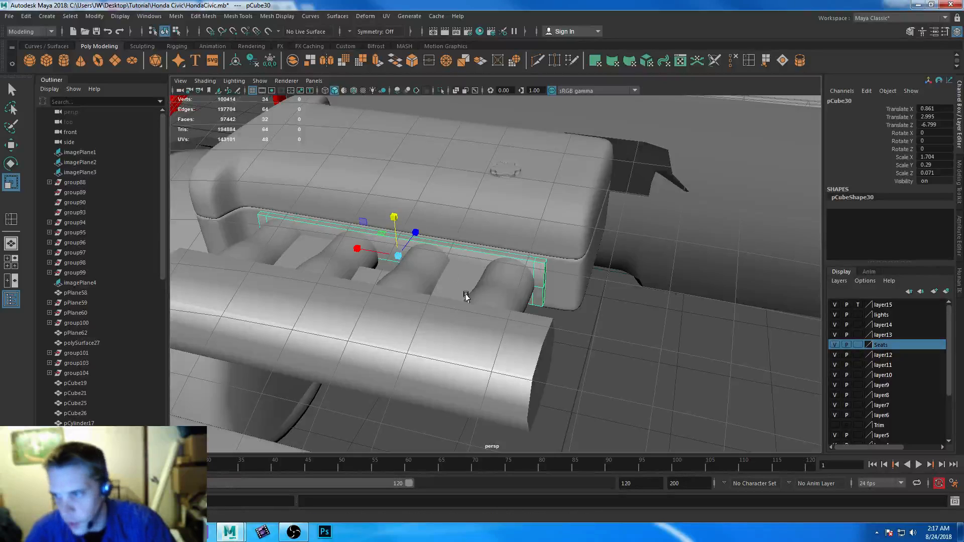
click(634, 360)
alt+drag(634, 359, 599, 360)
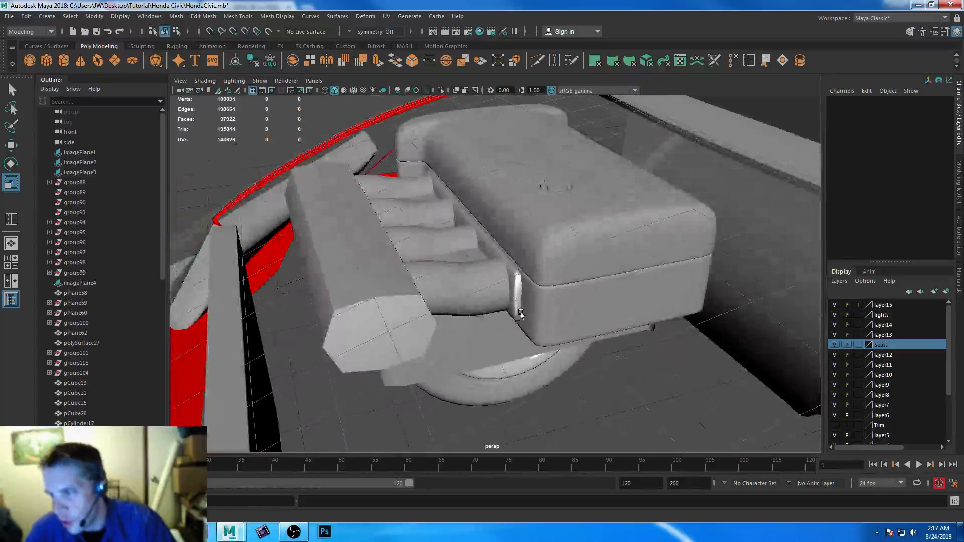
- Examine the flange's end up close, compare it with the engine bay photo in Chrome, and return to Maya
scroll(562, 330, up, 5)
alt+drag(562, 330, 475, 229)
click(544, 333)
scroll(485, 323, up, 3)
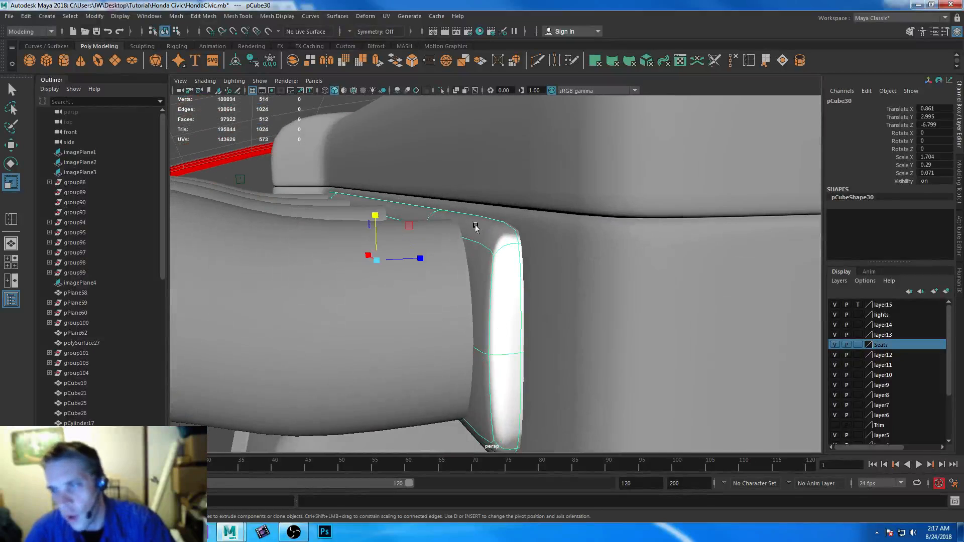
click(197, 532)
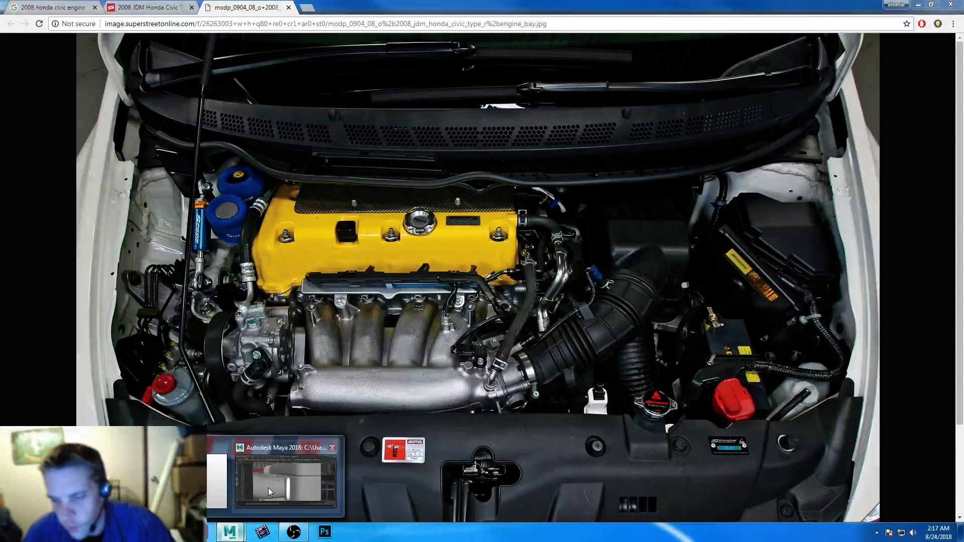
click(231, 533)
- Move the flange's engine-side edge loop slightly toward the intake runners with smooth preview off, and turn the preview back on
click(756, 61)
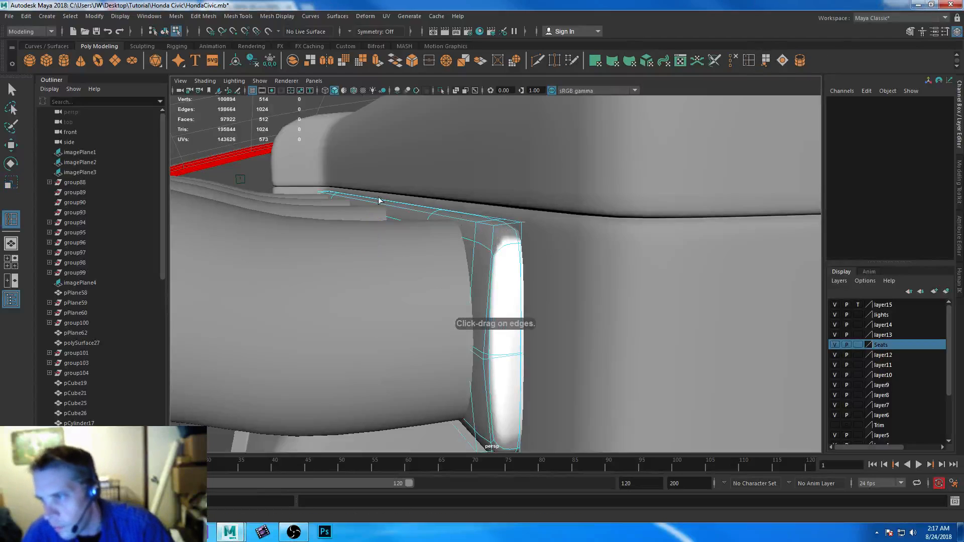
click(11, 89)
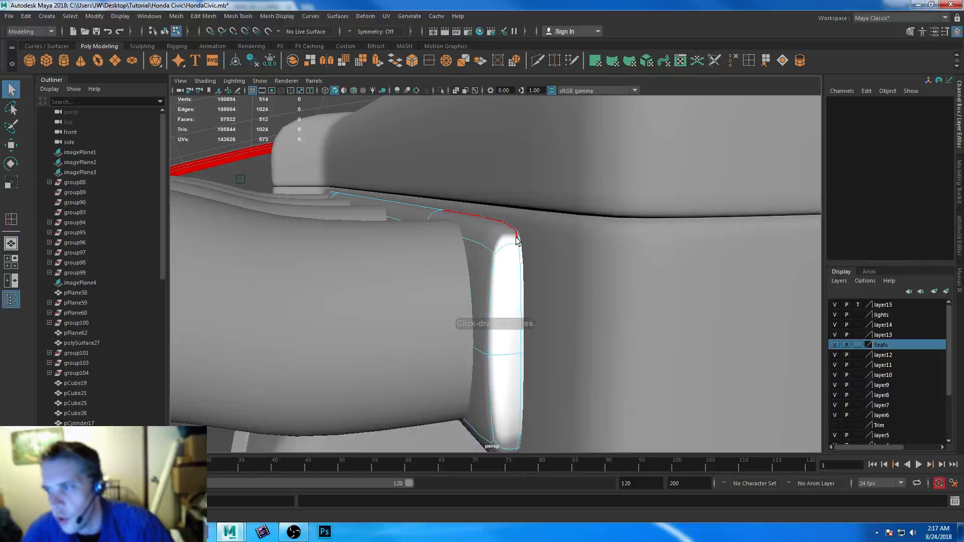
double_click(517, 235)
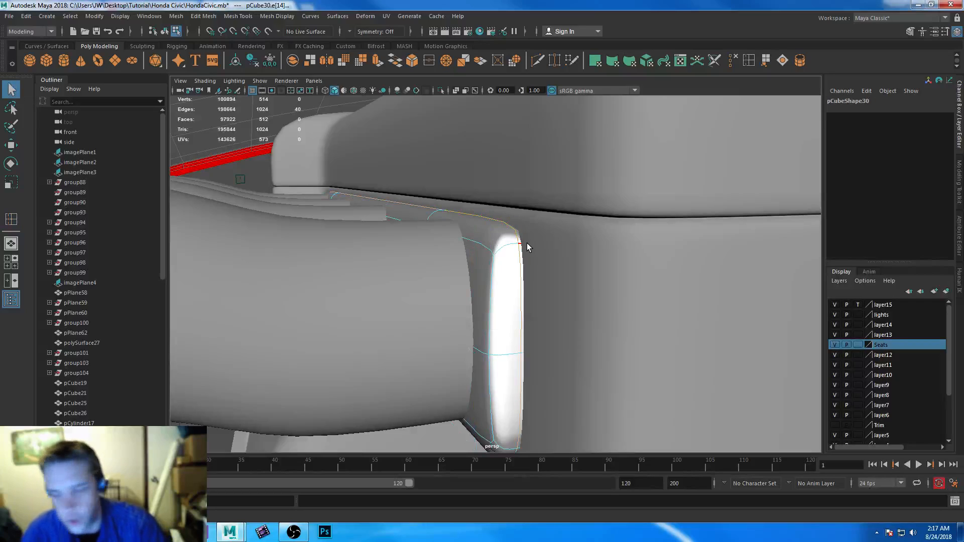
key(1)
key(w)
drag(423, 258, 409, 259)
key(3)
mouse_move(456, 304)
alt+mouse_down()
mouse_move(437, 301)
mouse_move(453, 302)
alt+mouse_up()
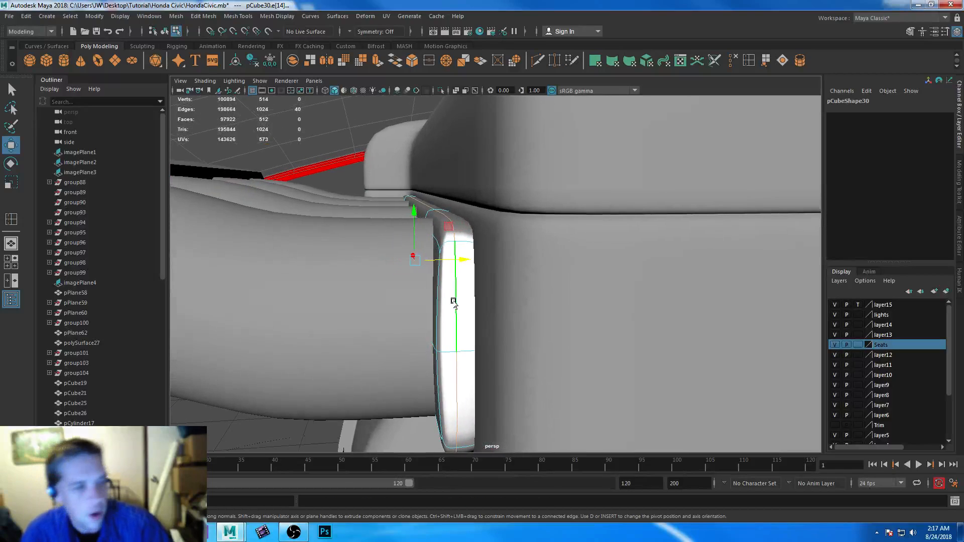
- Return the flange to object mode, deselect it and review the intake assembly within the whole engine bay
alt+drag(457, 304, 430, 315)
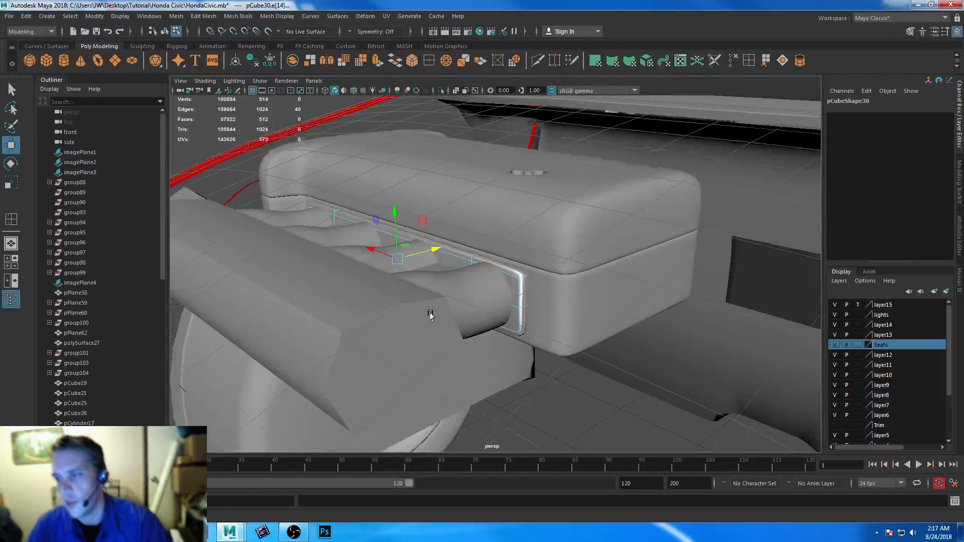
alt+right_drag(431, 314, 248, 197)
click(271, 213)
alt+drag(271, 213, 333, 232)
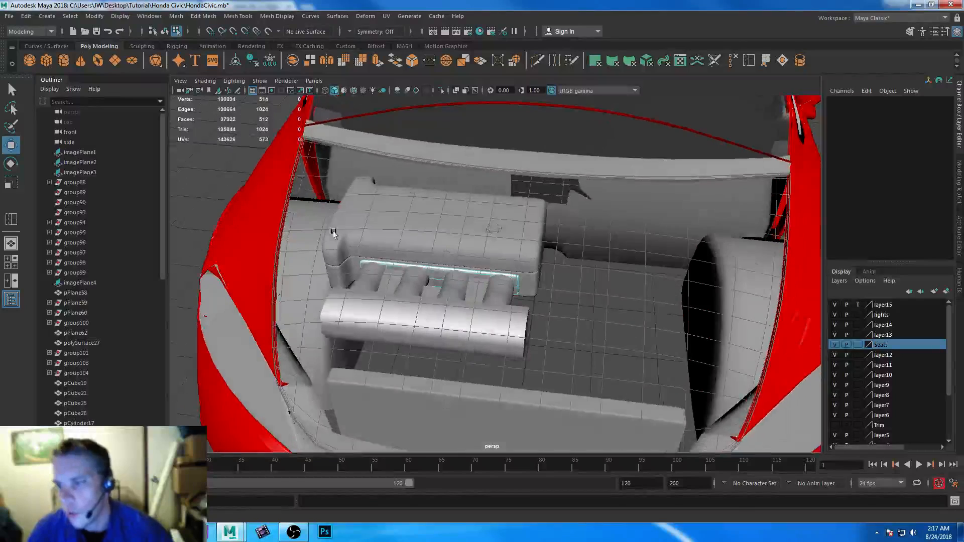
right_drag(431, 280, 472, 274)
click(563, 322)
alt+drag(563, 323, 493, 327)
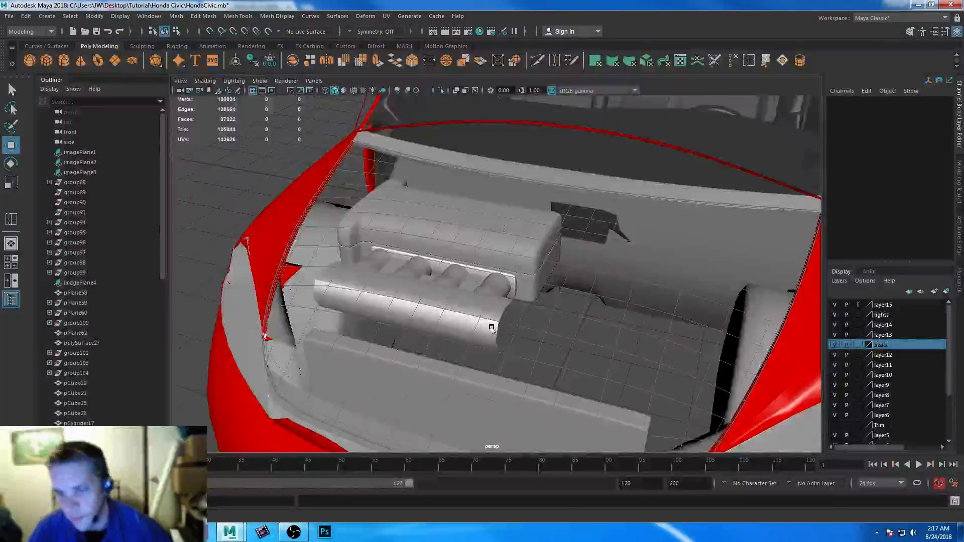
- Create a polygon cube beside the end of the intake manifold bar in the top view and scale it uniformly to 0.539
click(46, 60)
key(space)
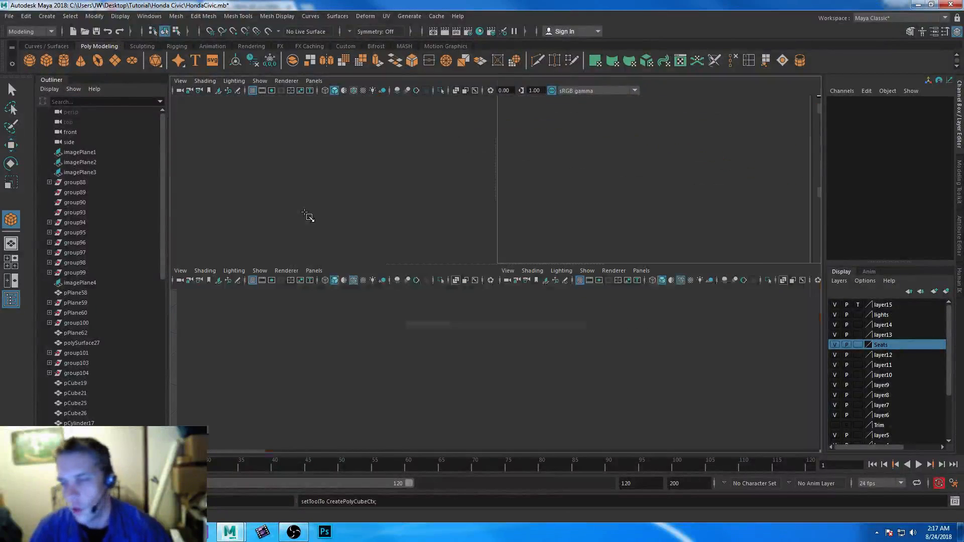
key(space)
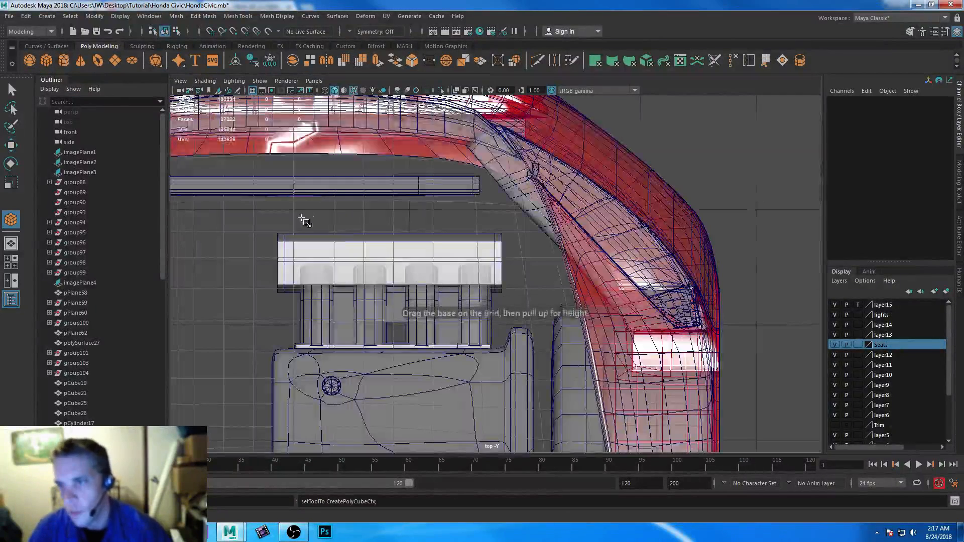
click(245, 259)
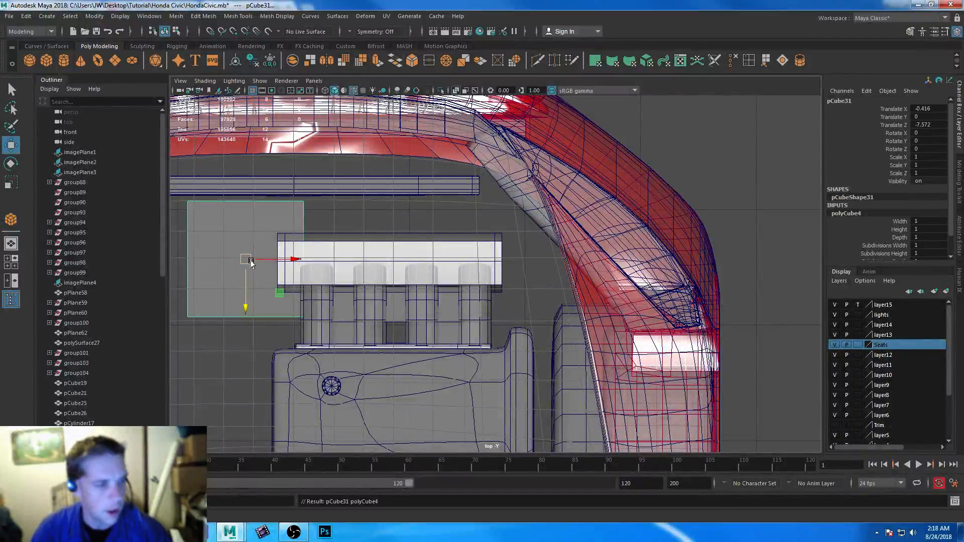
key(r)
mouse_move(245, 259)
mouse_down()
mouse_move(198, 265)
mouse_move(247, 263)
mouse_up()
key(w)
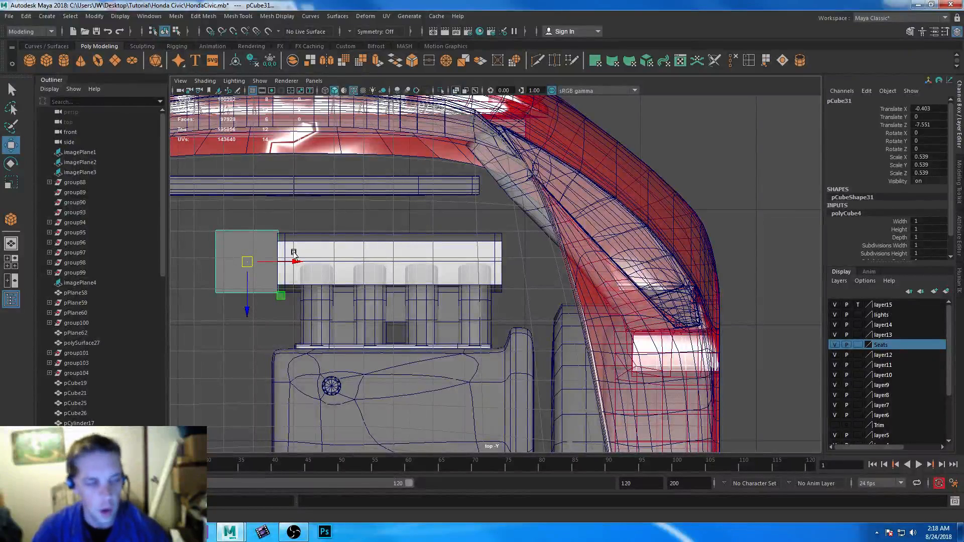
key(space)
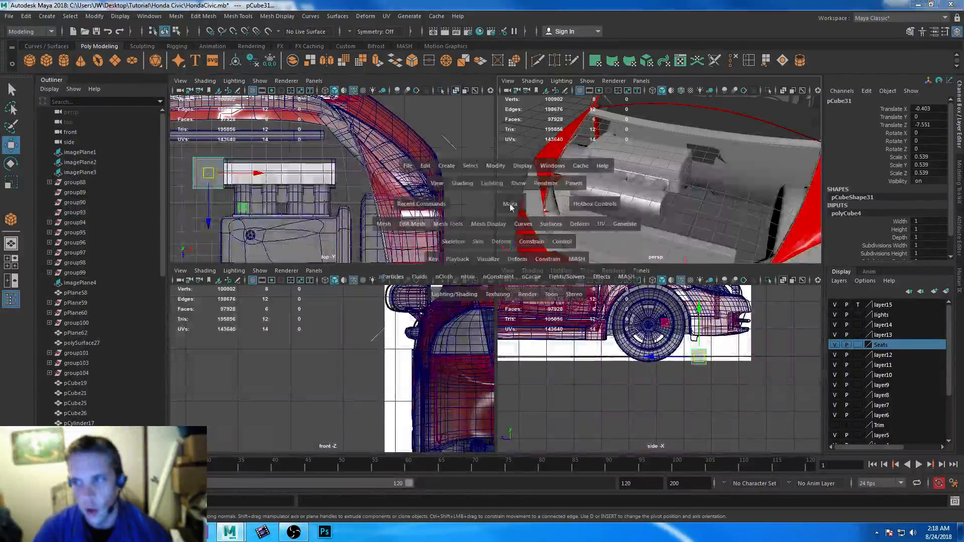
- Raise the cube in the perspective view to the intake manifold bar's height, at a Translate Y of 3.129
key(space)
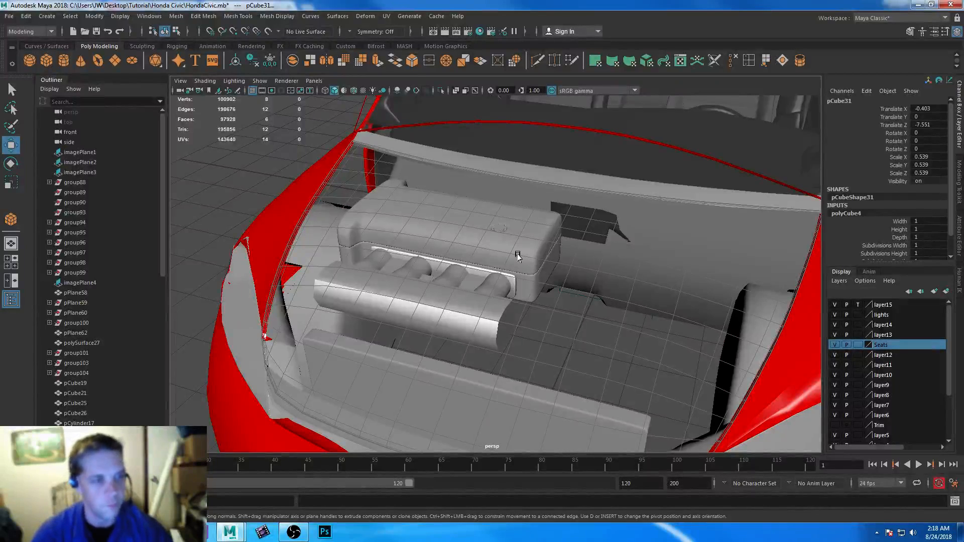
alt+right_drag(560, 322, 525, 319)
alt+middle_drag(529, 417, 526, 344)
drag(515, 352, 511, 171)
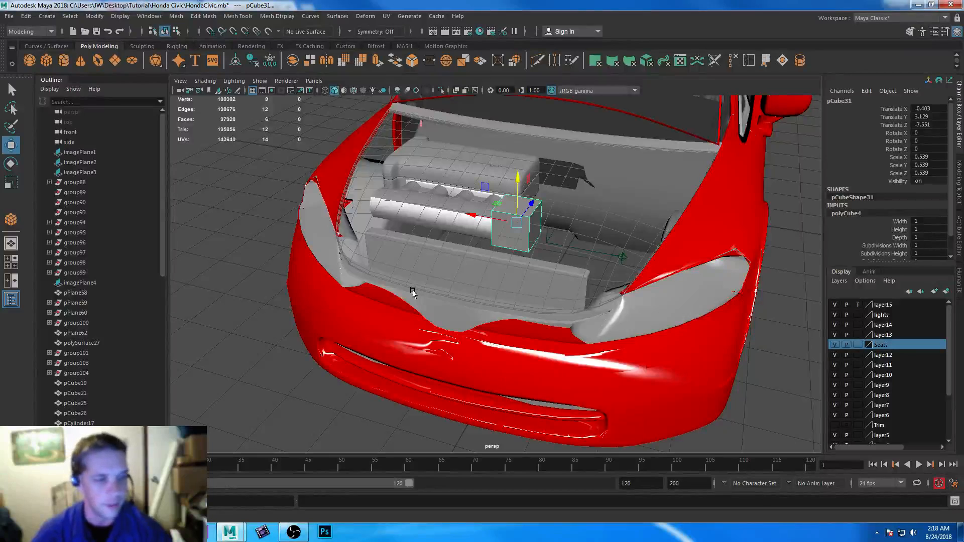
- Nudge the cube to a Translate Y of 3.131 in the front view and scale it vertically to 0.353
key(space)
key(space)
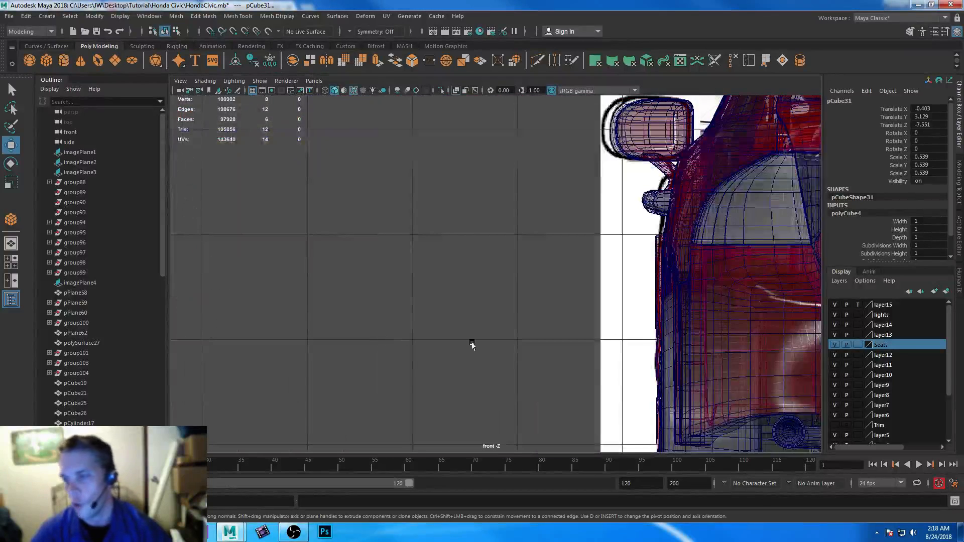
alt+middle_drag(636, 305, 304, 312)
alt+right_drag(303, 312, 713, 412)
alt+middle_drag(613, 286, 864, 357)
scroll(481, 223, up, 3)
drag(459, 225, 459, 218)
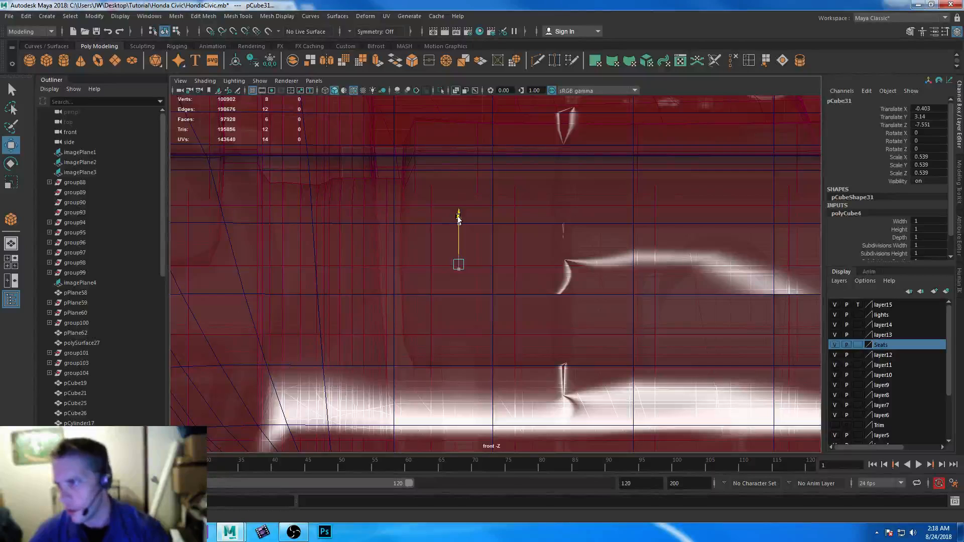
drag(457, 216, 458, 221)
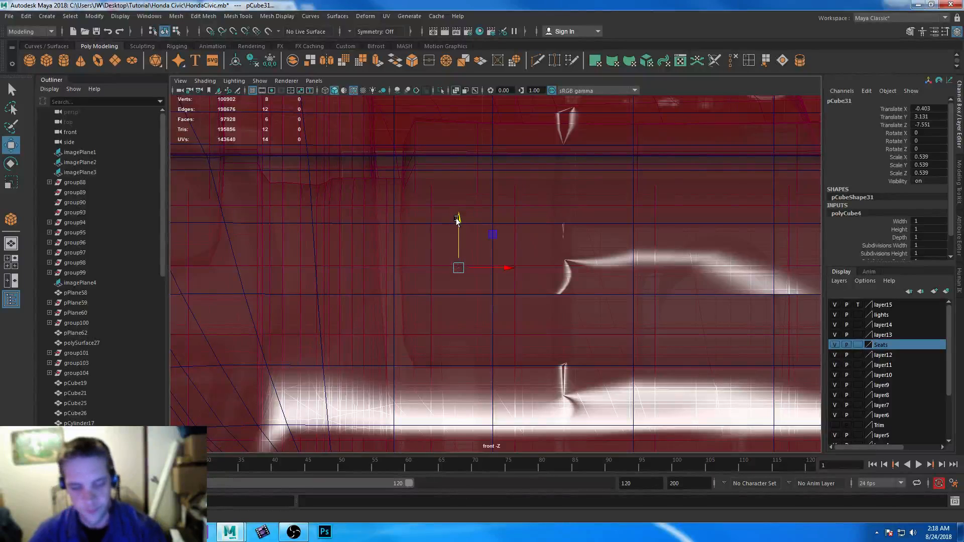
key(r)
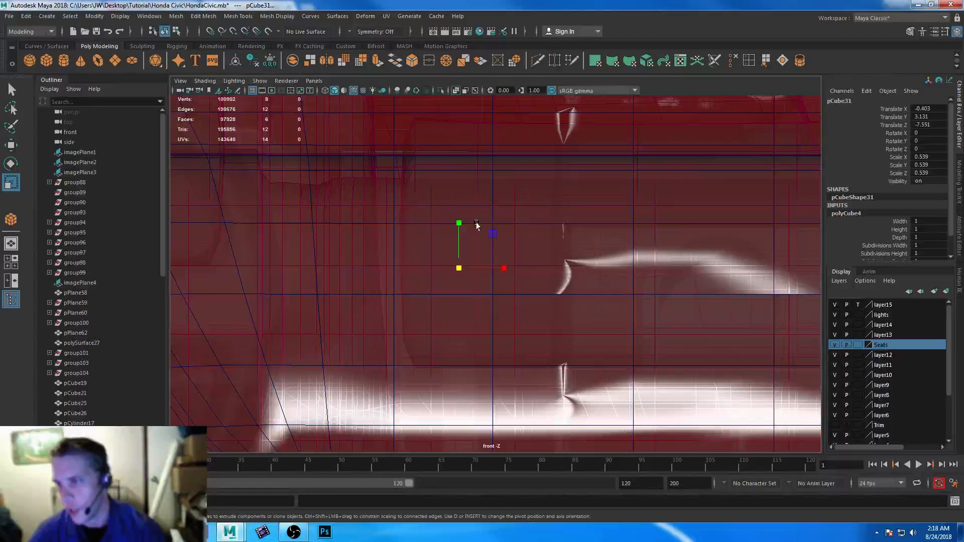
drag(459, 224, 459, 252)
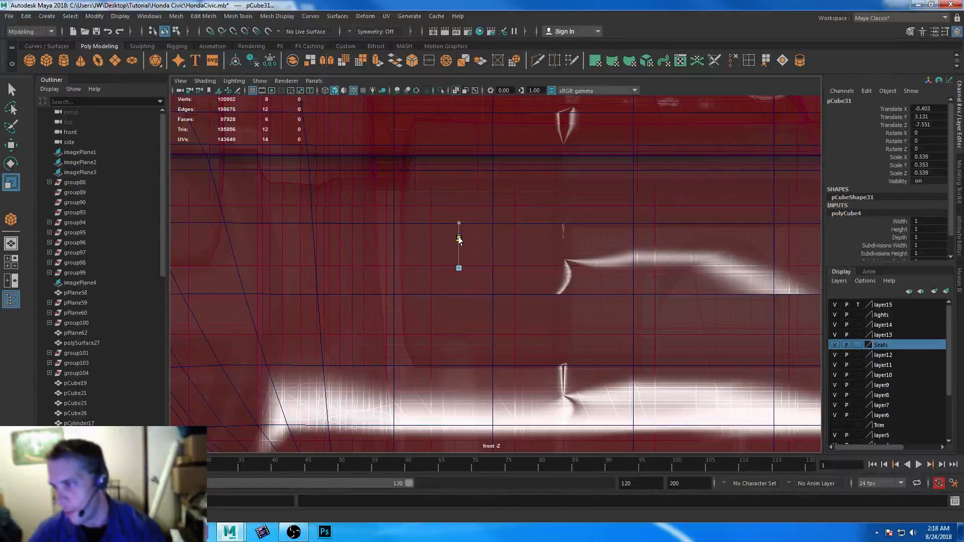
- Lower the cube to a Translate Y of 3.076 and set its vertical scale to 0.38 to match the manifold bar's end
key(space)
key(space)
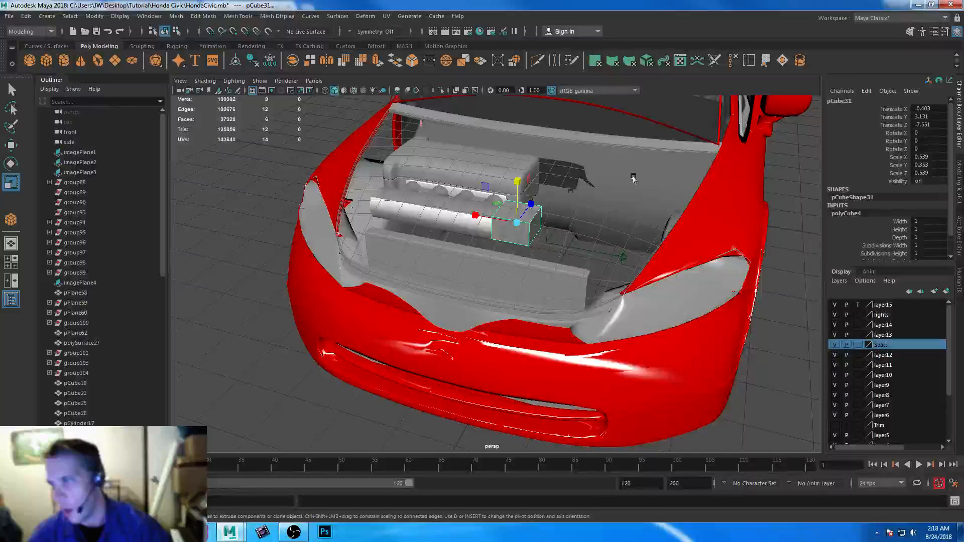
scroll(513, 303, up, 5)
alt+drag(513, 302, 531, 312)
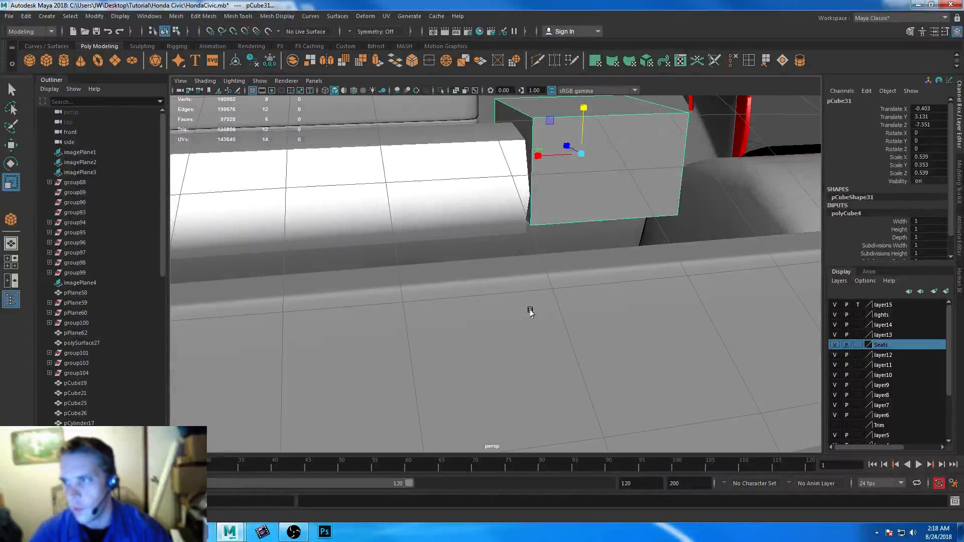
key(w)
mouse_move(584, 107)
mouse_down()
mouse_move(582, 130)
mouse_move(582, 120)
mouse_up()
key(r)
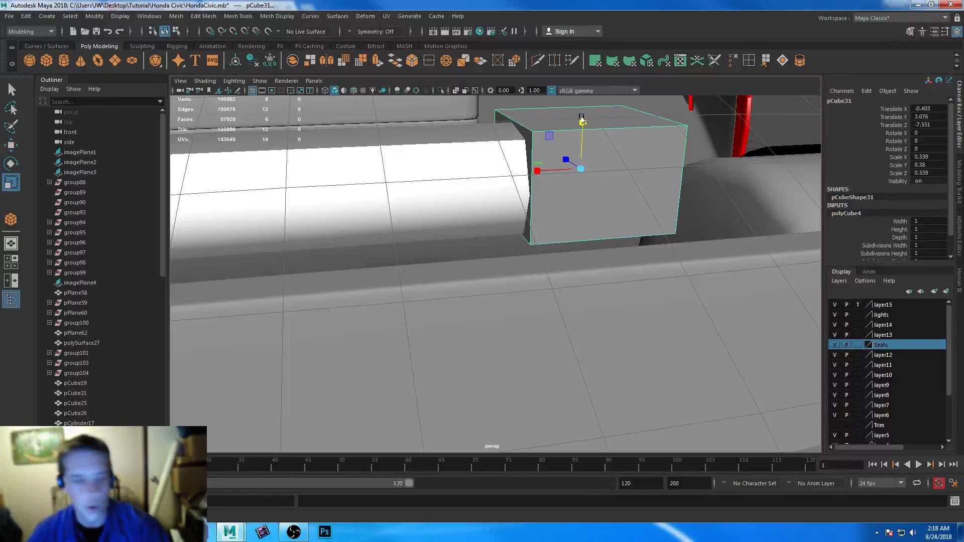
- Compare the cube at the manifold's end with the engine bay photo in Chrome and return to Maya
alt+drag(593, 183, 510, 255)
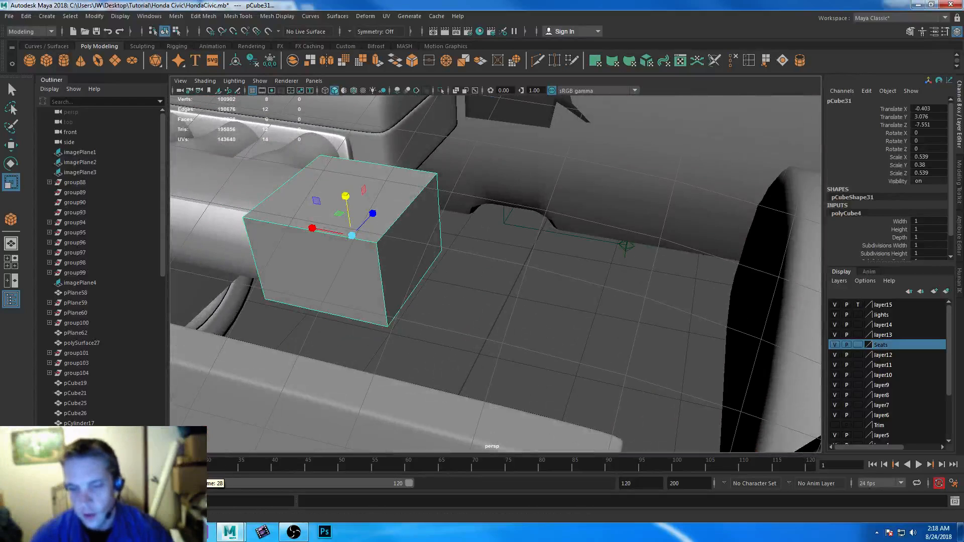
key(alt+Tab)
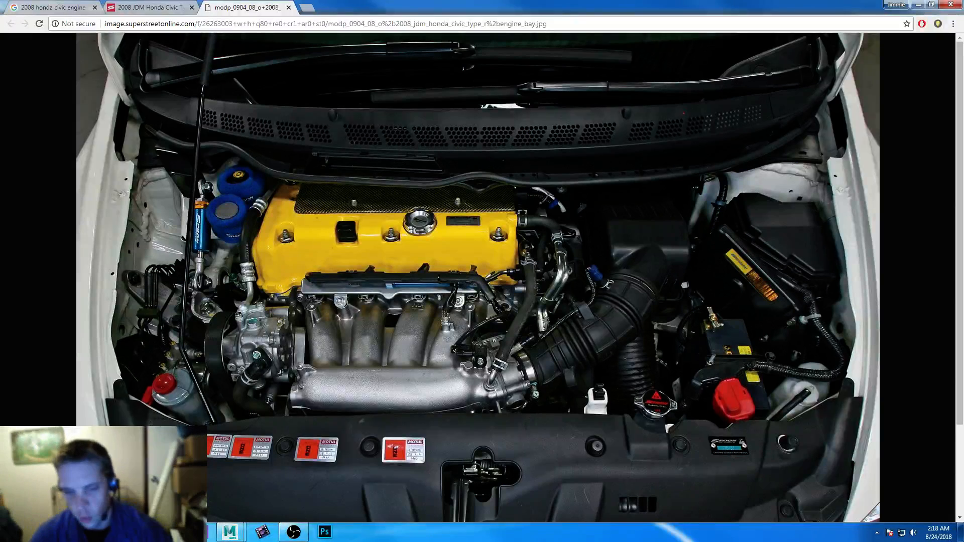
key(alt+Tab)
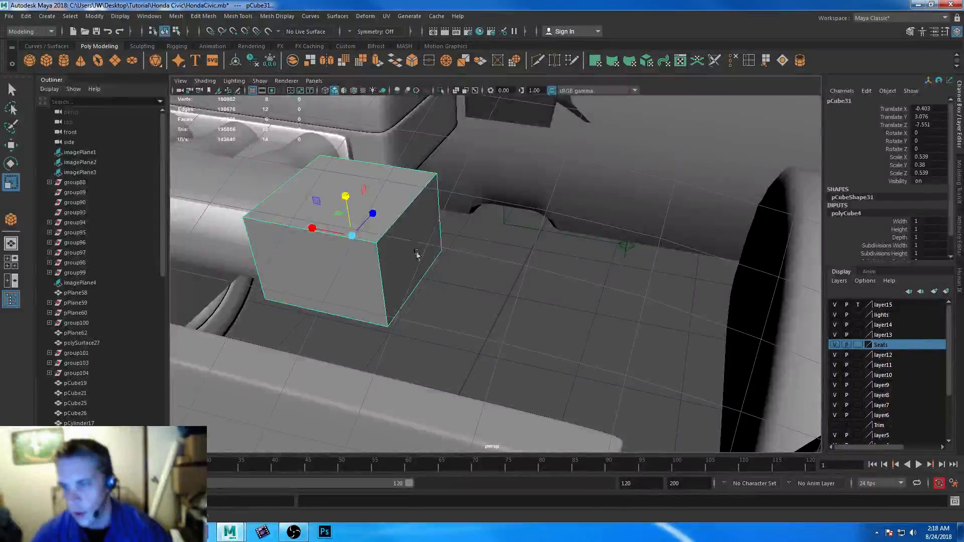
- Rotate the cube 11.148 degrees about Y in the top view and move it to a Translate Z of -7.49
alt+drag(418, 253, 412, 268)
key(space)
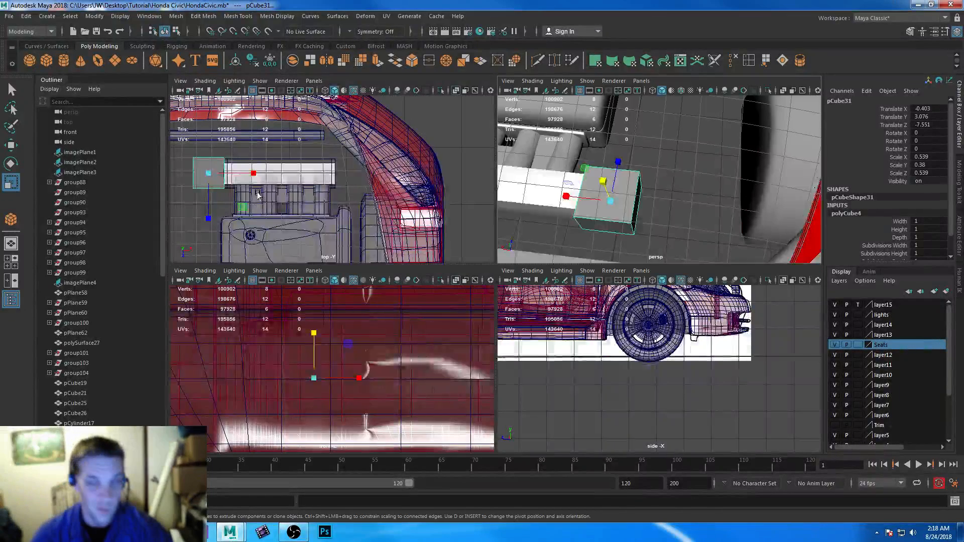
key(space)
key(e)
drag(251, 213, 259, 220)
key(w)
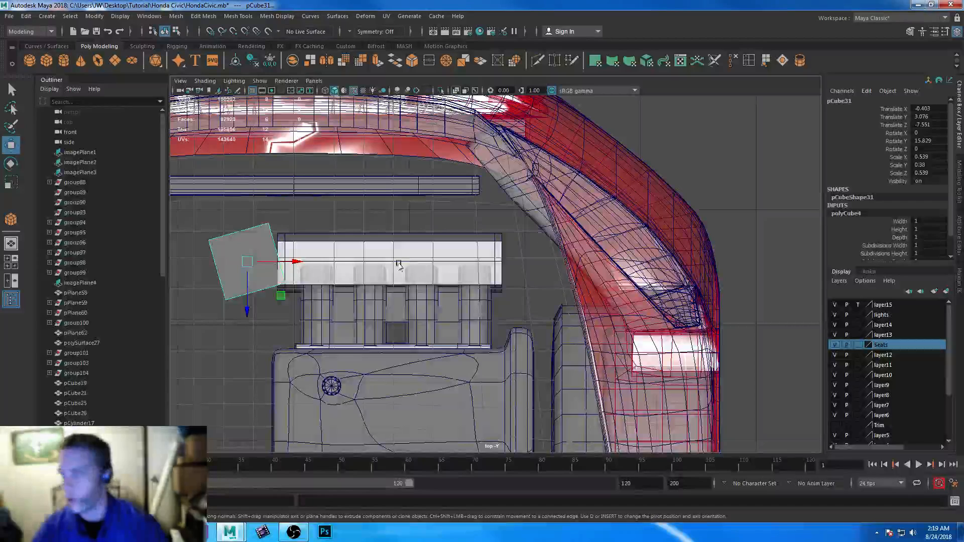
key(e)
drag(270, 224, 273, 226)
key(w)
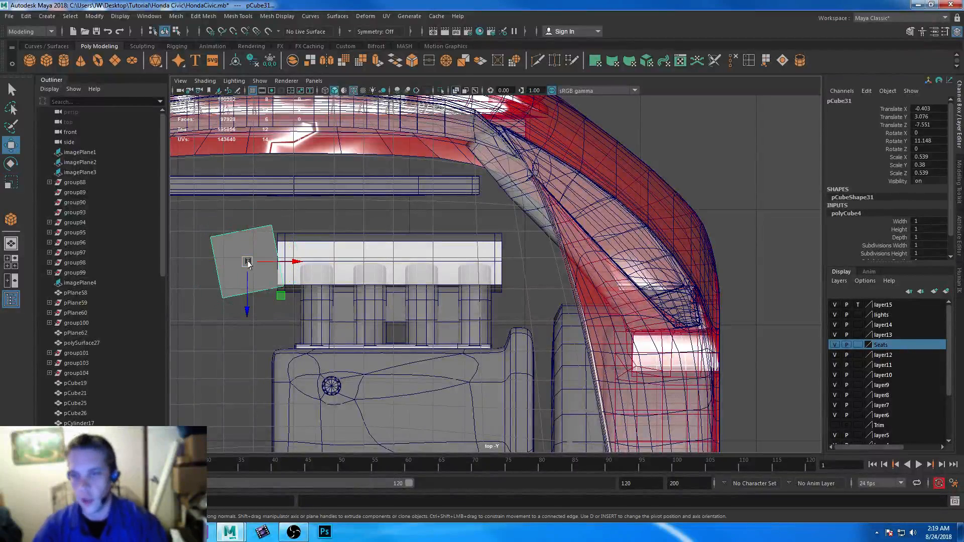
drag(244, 315, 246, 320)
- Move the manifold bar's end vertices in the top view to follow the rotated cube's angled face
right_drag(305, 246, 259, 244)
drag(262, 217, 321, 240)
drag(250, 250, 329, 264)
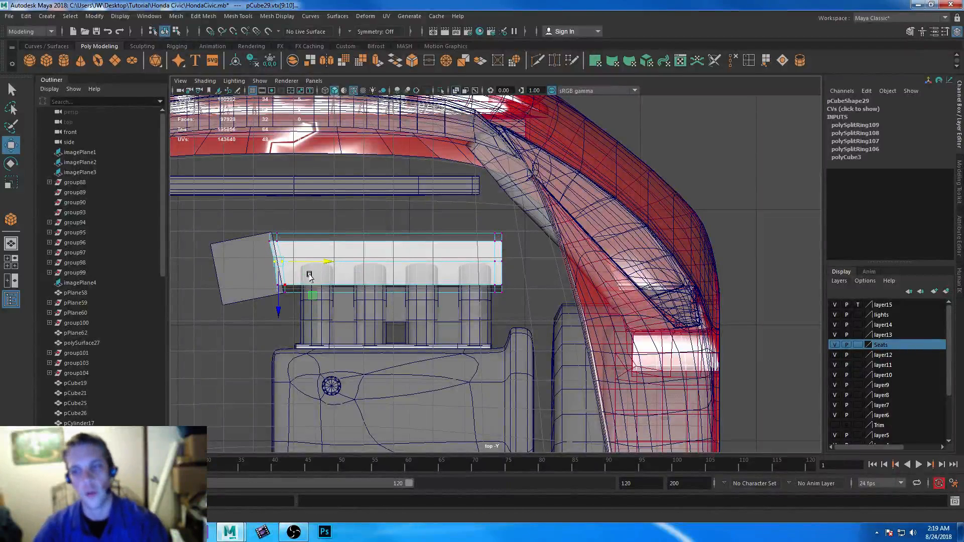
drag(261, 289, 332, 293)
key(space)
key(space)
alt+drag(486, 305, 397, 315)
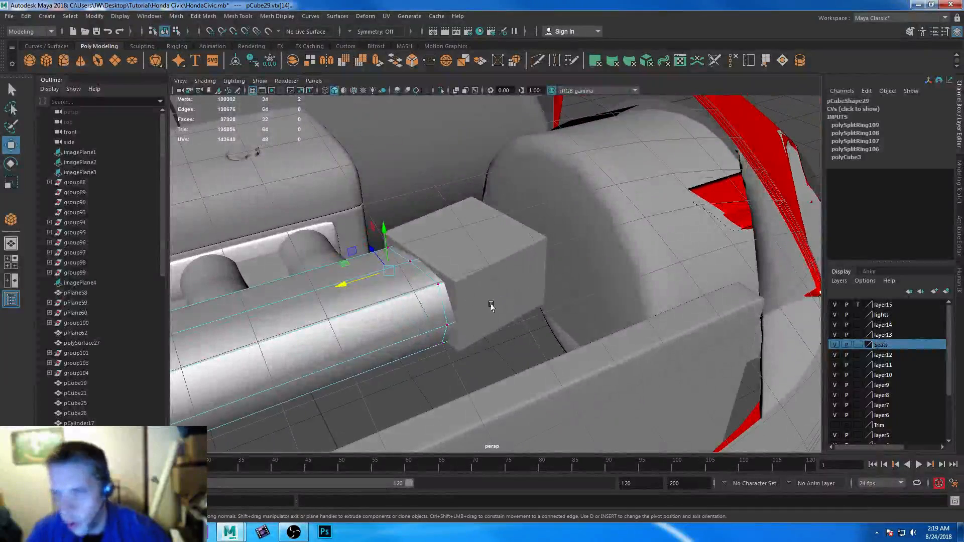
- Check the engine bay photo in Chrome, return to Maya, and set the cube's Rotate Y to 18 and Translate Z to -7.451
click(167, 532)
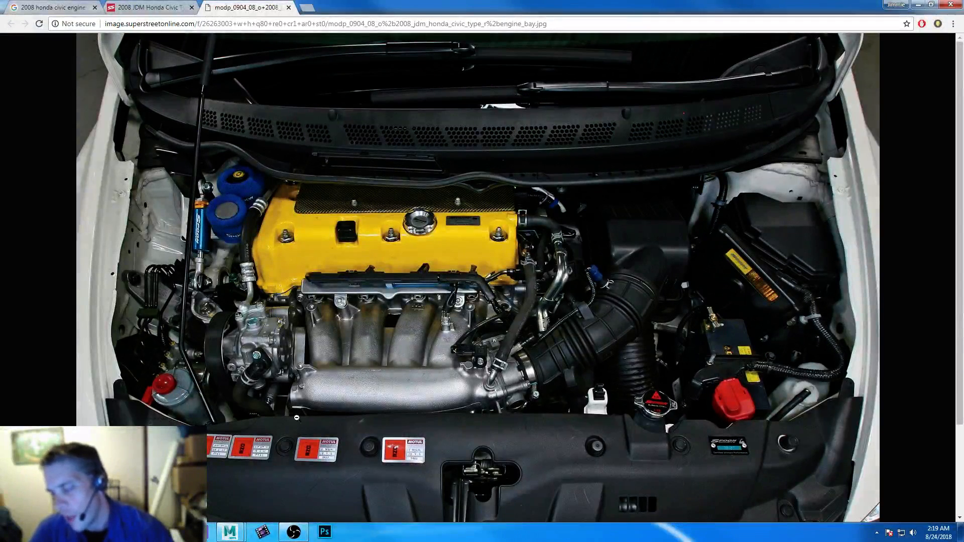
key(alt+Tab)
click(497, 246)
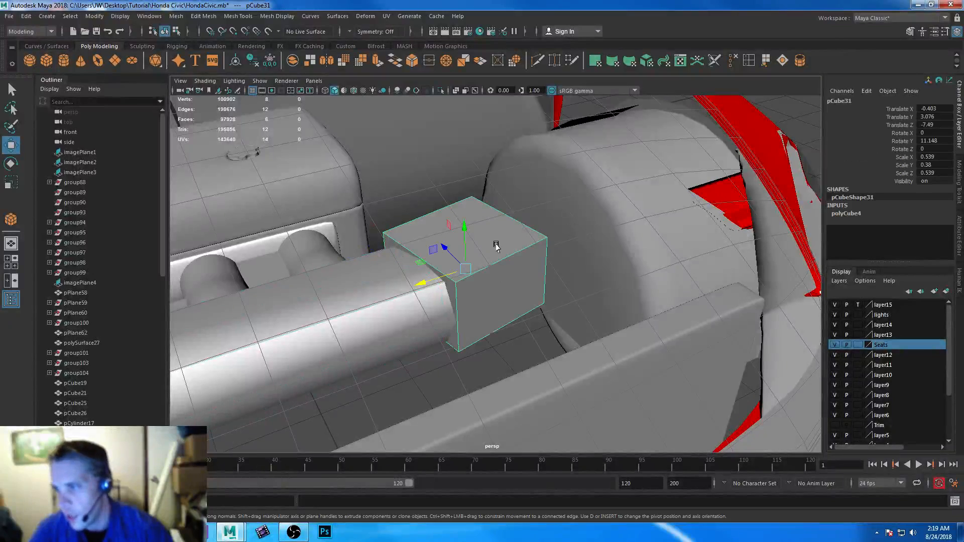
click(933, 141)
text(18)
key(Return)
alt+drag(553, 314, 635, 322)
drag(566, 275, 329, 291)
- Adjust the manifold bar's individual end vertices so the bar meets the angled face of the cube
right_drag(331, 243, 294, 236)
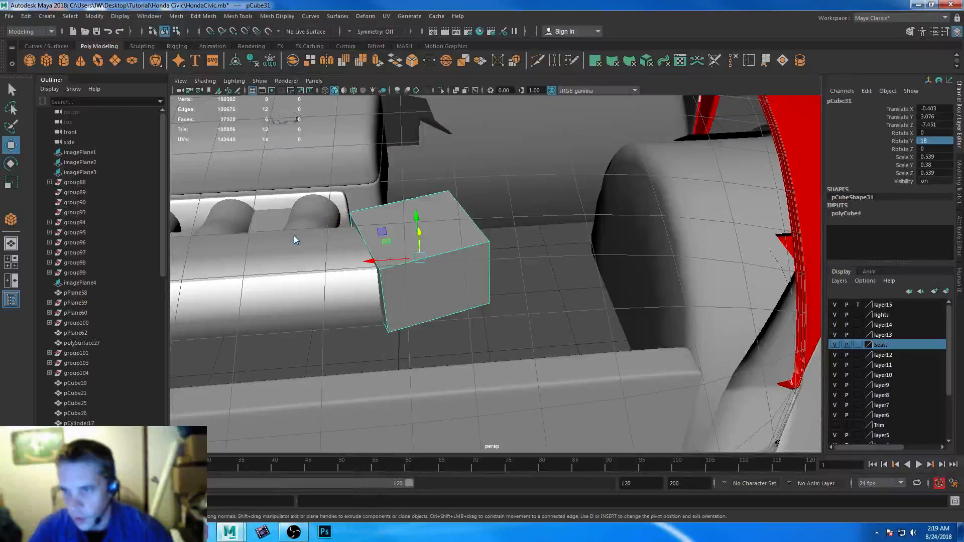
click(366, 305)
click(381, 306)
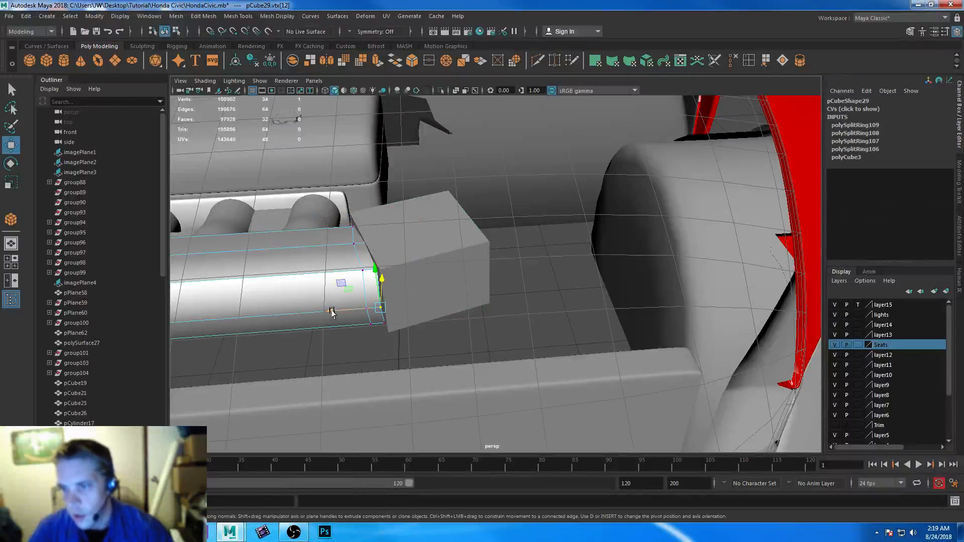
drag(340, 310, 340, 310)
drag(391, 282, 390, 279)
click(374, 272)
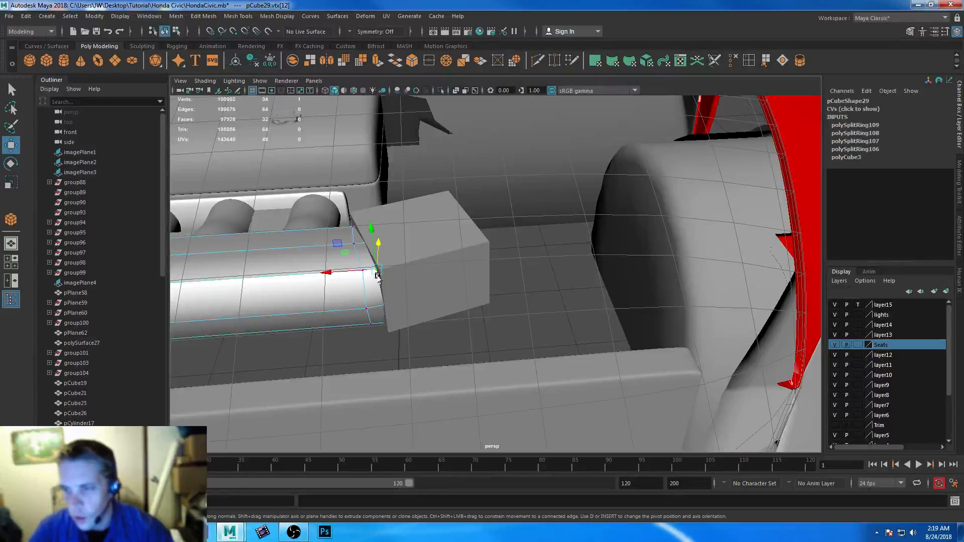
click(384, 324)
- Insert six edge loops on the cube, one close to each end in all three directions
alt+drag(326, 287, 357, 376)
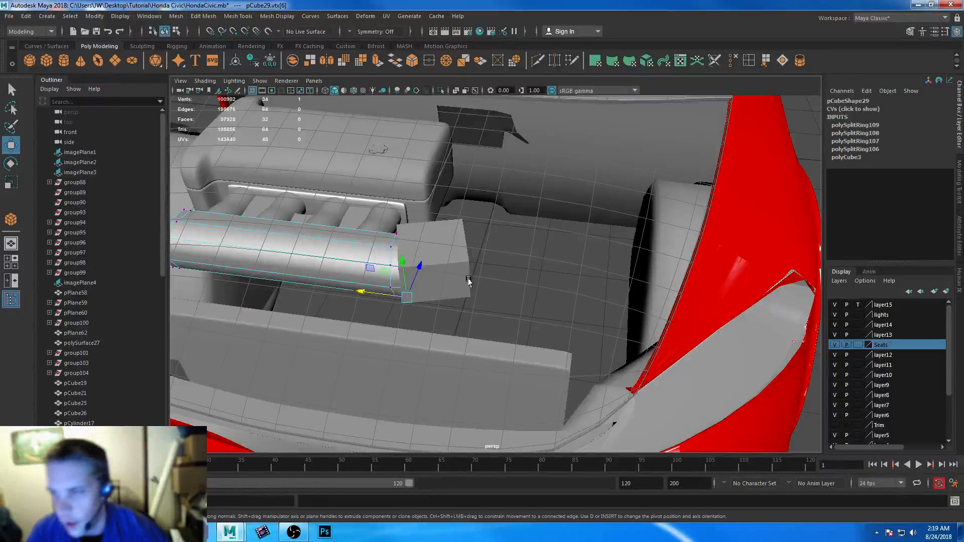
click(467, 282)
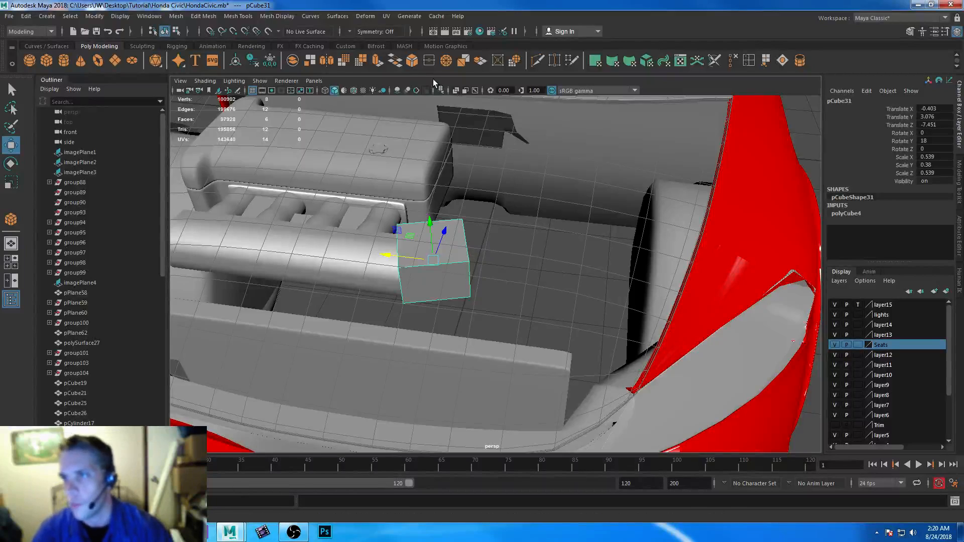
click(755, 61)
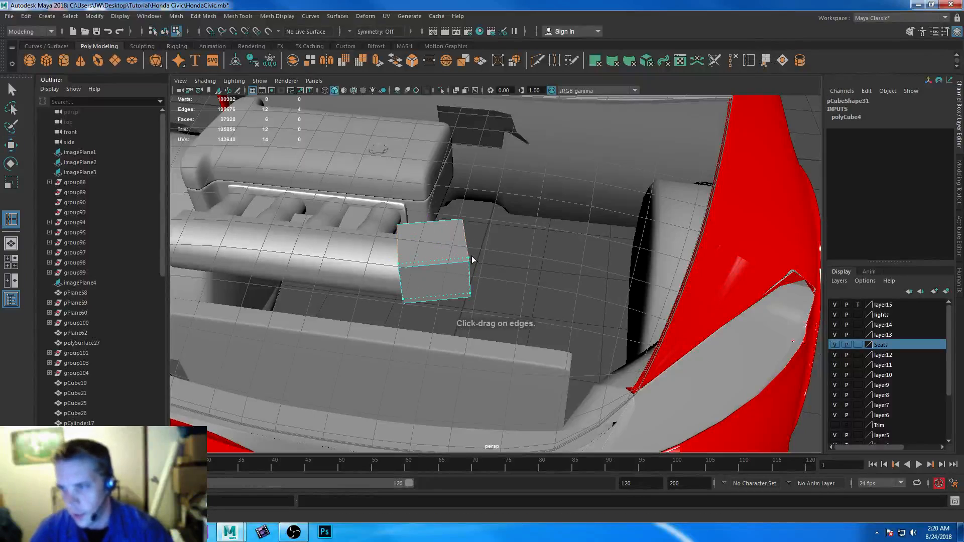
click(471, 260)
click(465, 223)
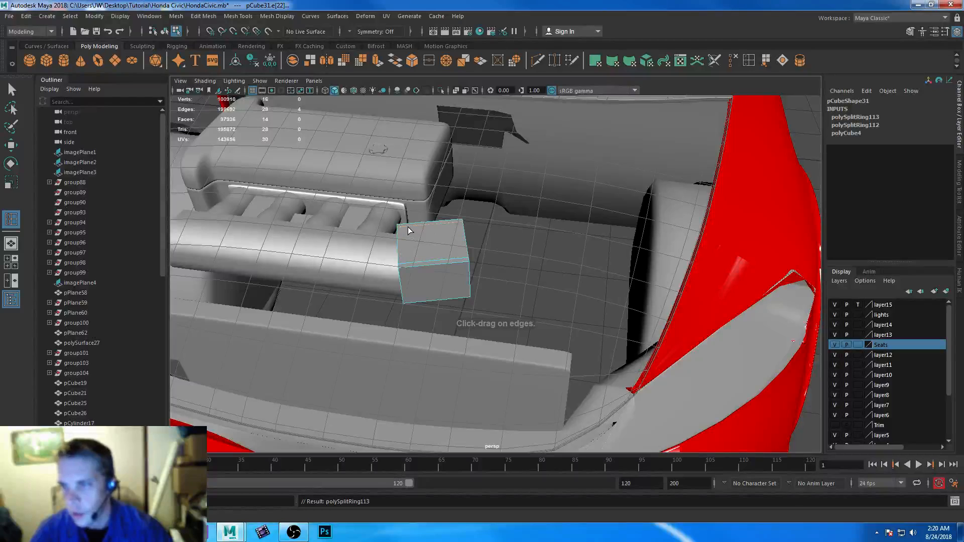
click(404, 229)
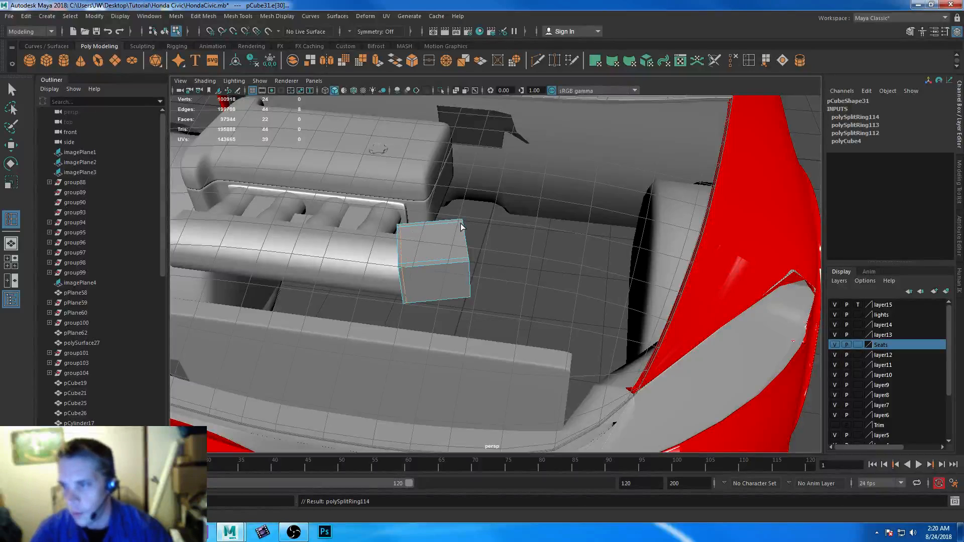
click(472, 264)
drag(467, 272, 467, 268)
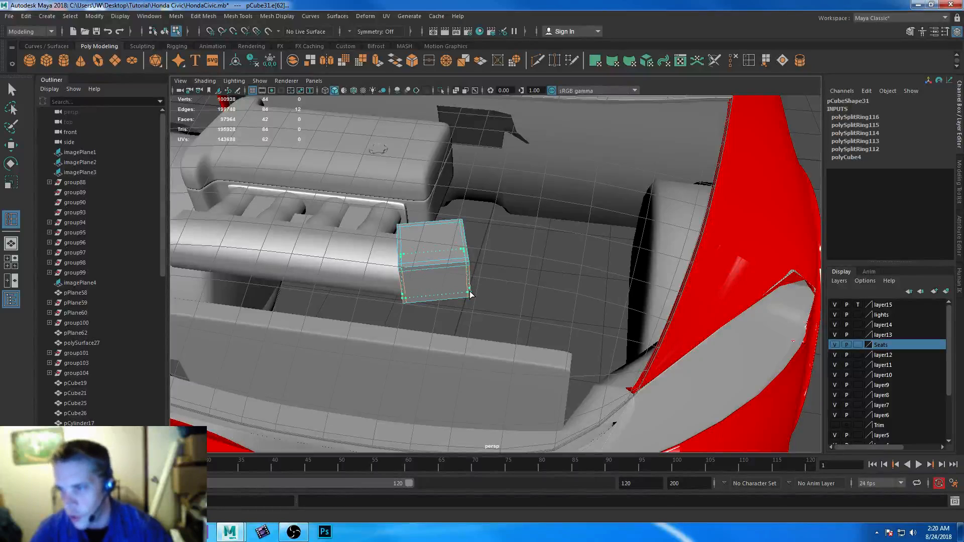
click(471, 297)
- Turn on smooth preview for the cube, clear the selection and inspect its rounded edges from several sides
key(3)
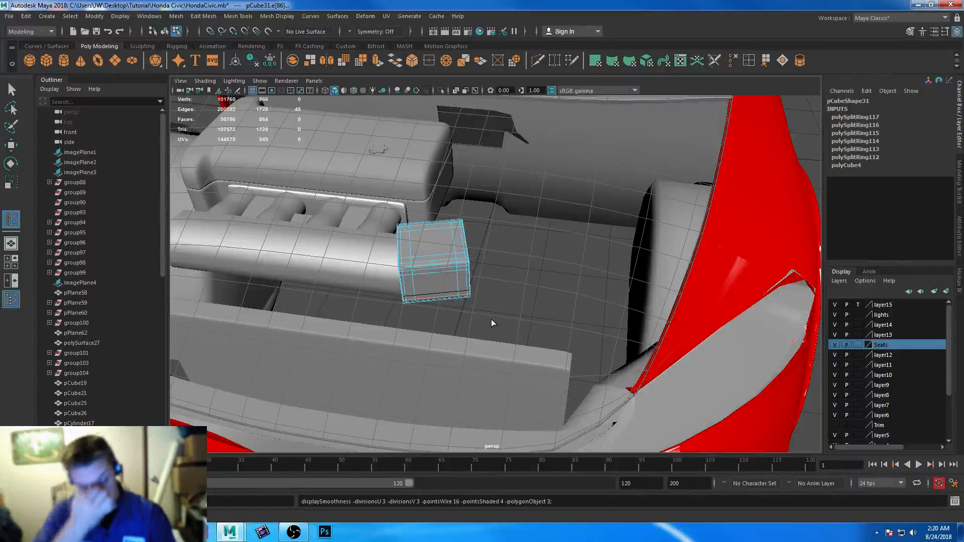
alt+drag(446, 206, 407, 355)
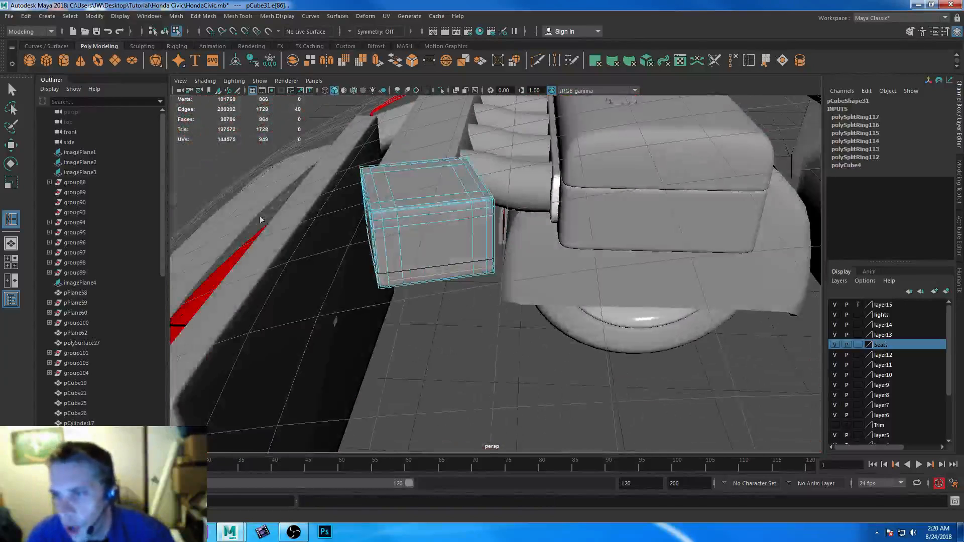
click(444, 348)
alt+drag(551, 366, 482, 349)
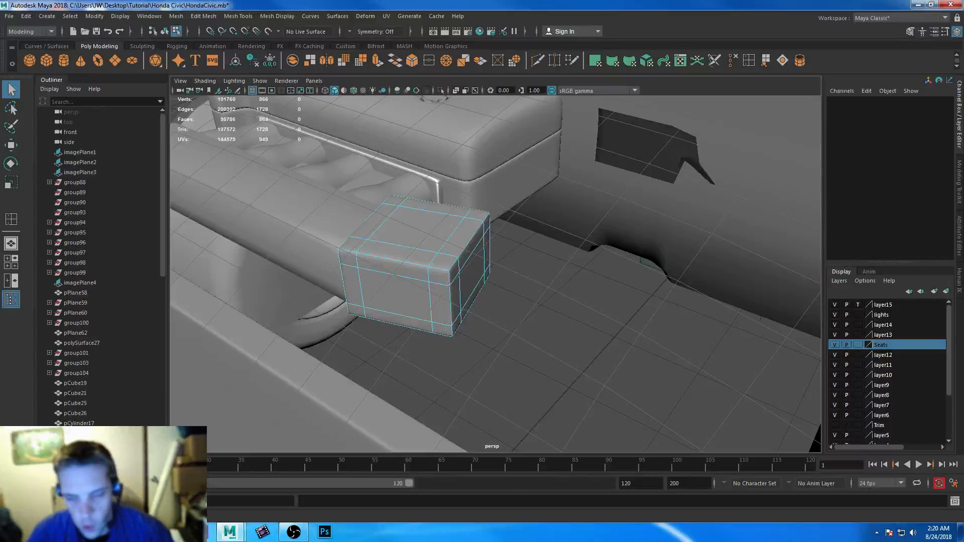
- Check the engine bay photo in Chrome, return to Maya, and insert two lengthwise edge loops through the middle of the block's top and sides
key(alt+Tab)
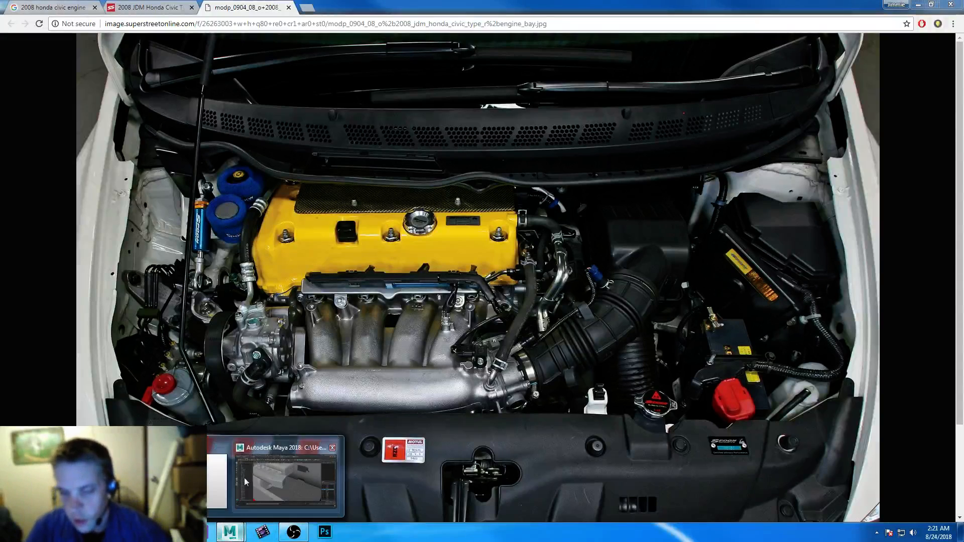
click(236, 534)
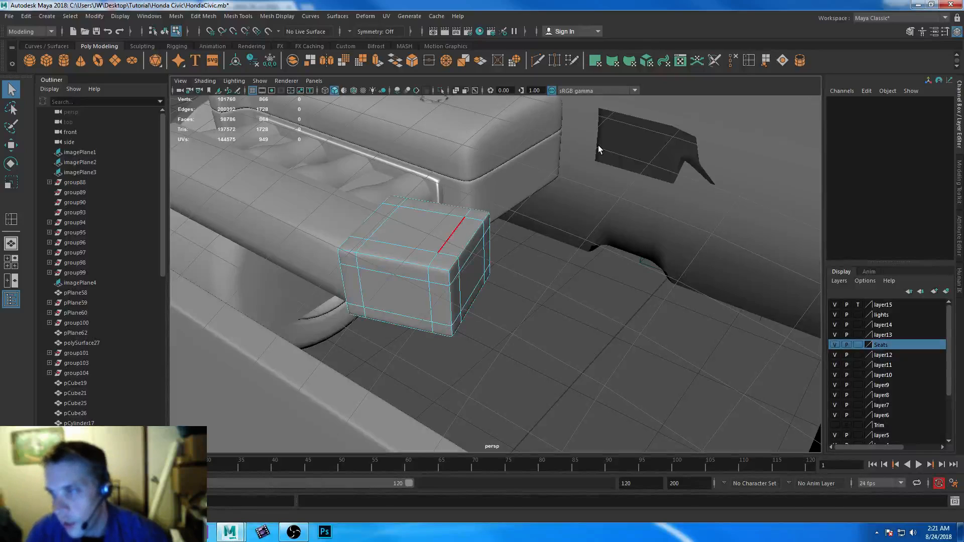
click(749, 60)
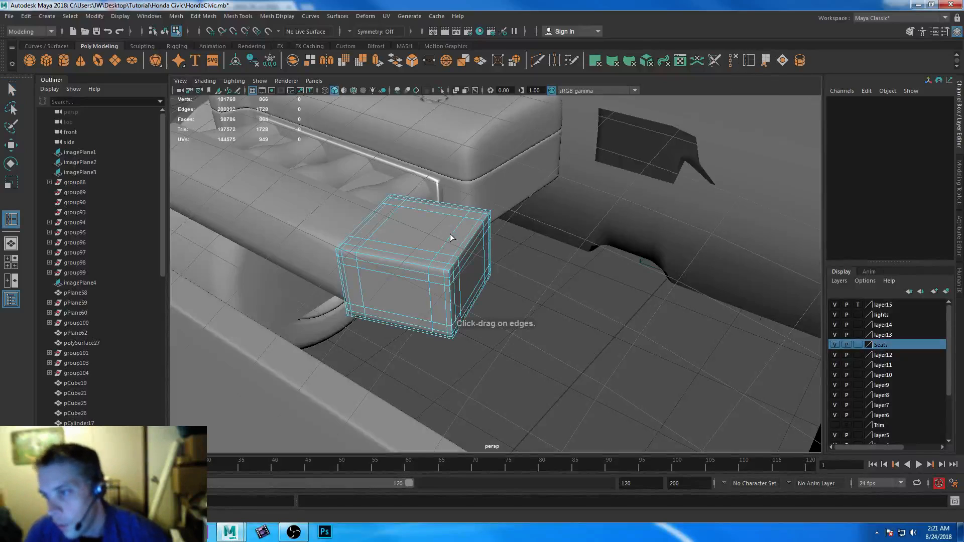
drag(466, 238, 465, 244)
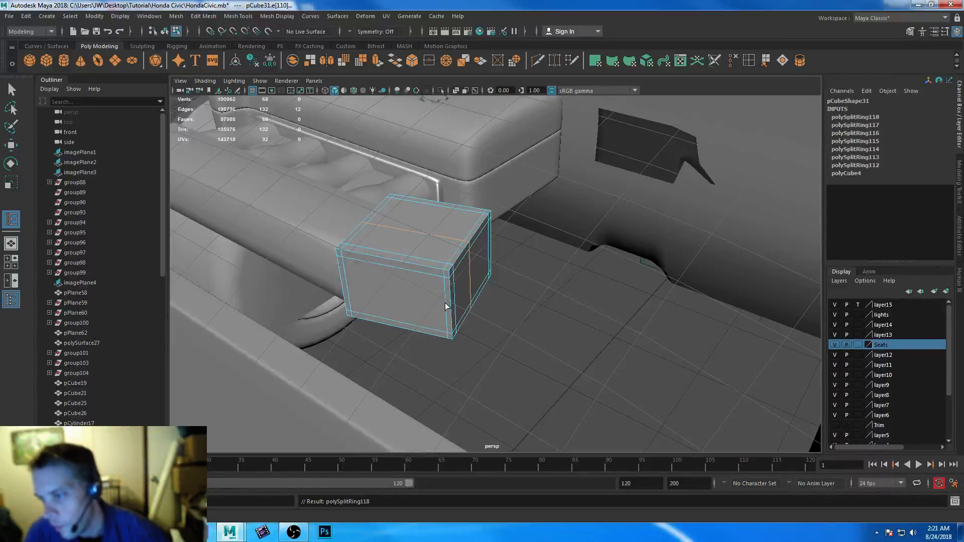
click(445, 303)
click(12, 89)
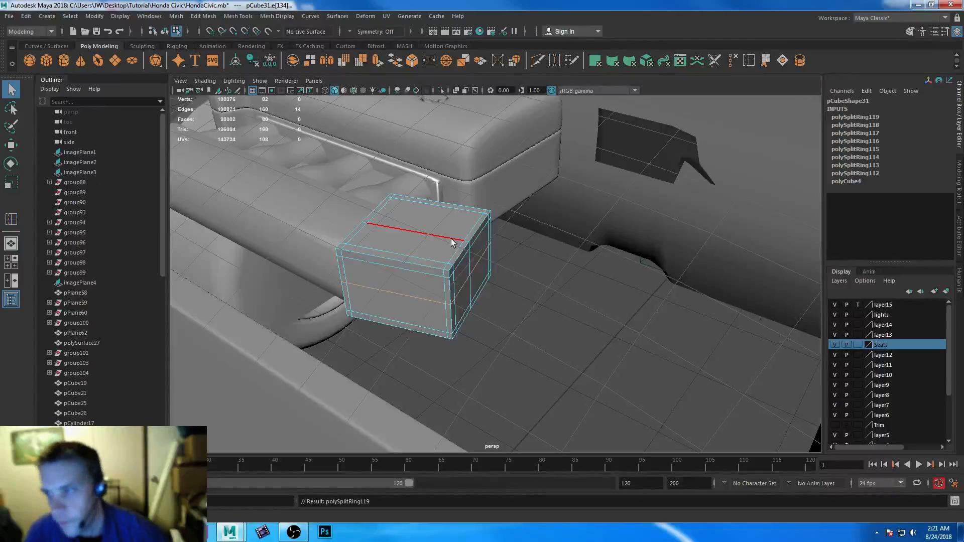
- Scale both middle edge loops outward to bulge the block into a rounded shape, with smooth preview turned on
click(431, 248)
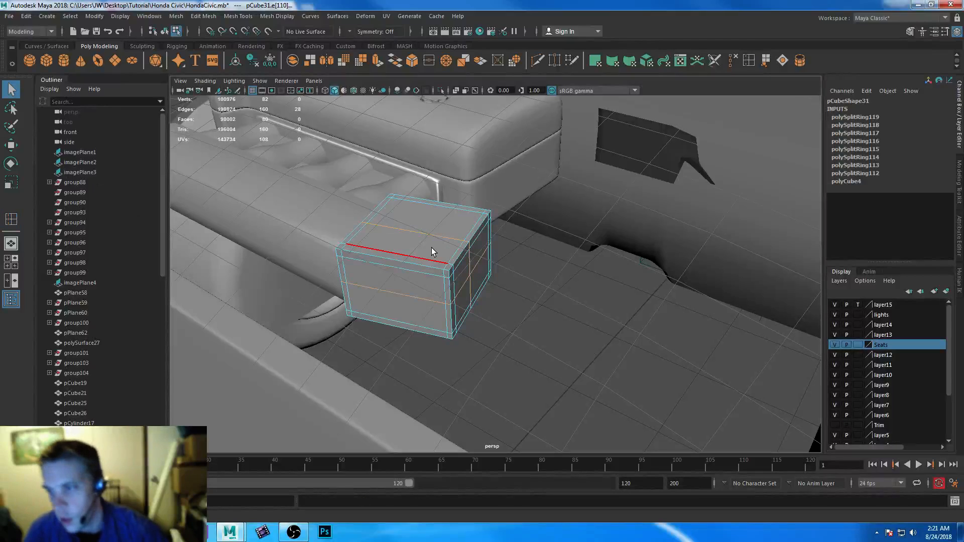
key(r)
mouse_move(417, 223)
mouse_down()
mouse_move(414, 214)
mouse_move(441, 234)
mouse_move(416, 219)
mouse_up()
key(3)
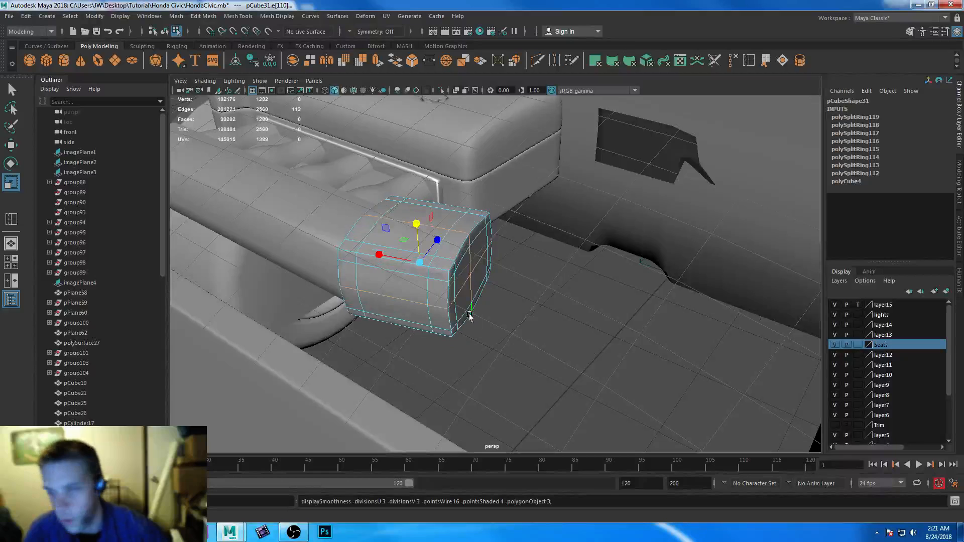
alt+drag(506, 347, 495, 365)
drag(452, 219, 452, 215)
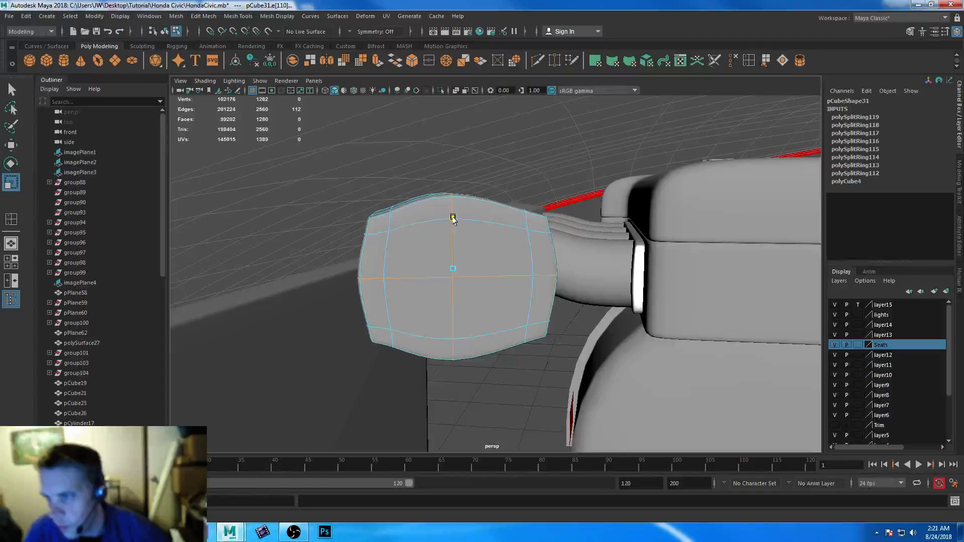
alt+drag(413, 250, 510, 322)
scroll(509, 321, up, 5)
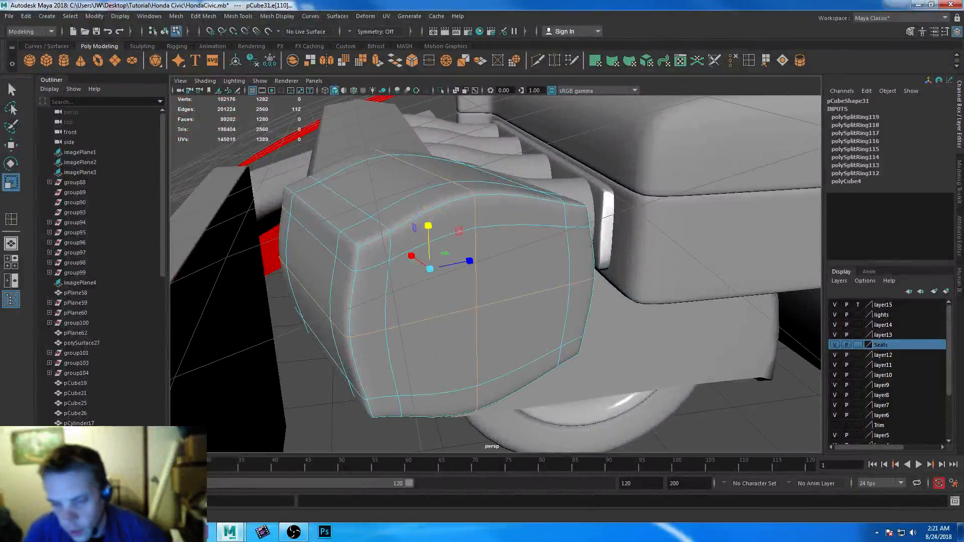
- Check the engine bay photo, return to Maya, turn off the block's smooth preview and select the edge loop framing its outer end
key(alt+Tab)
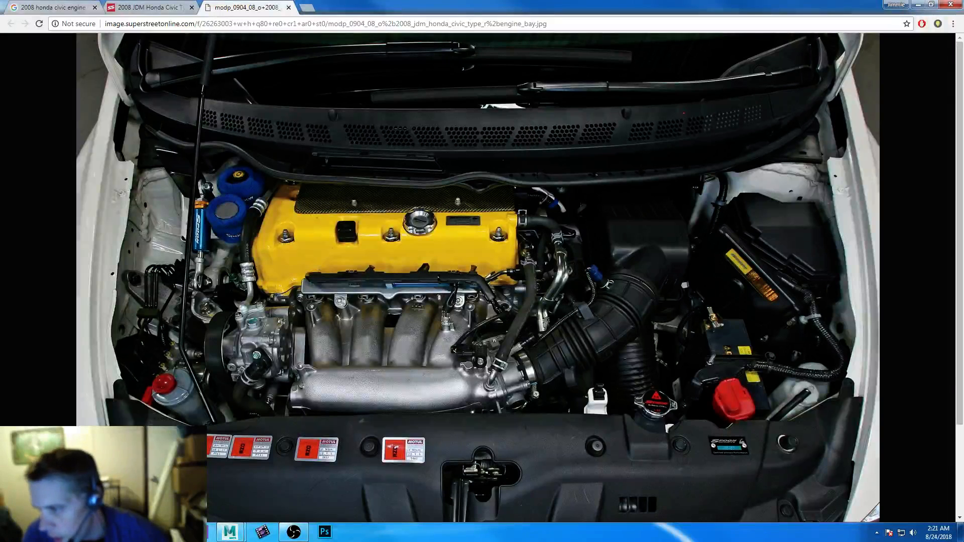
key(alt+Tab)
right_drag(481, 241, 484, 223)
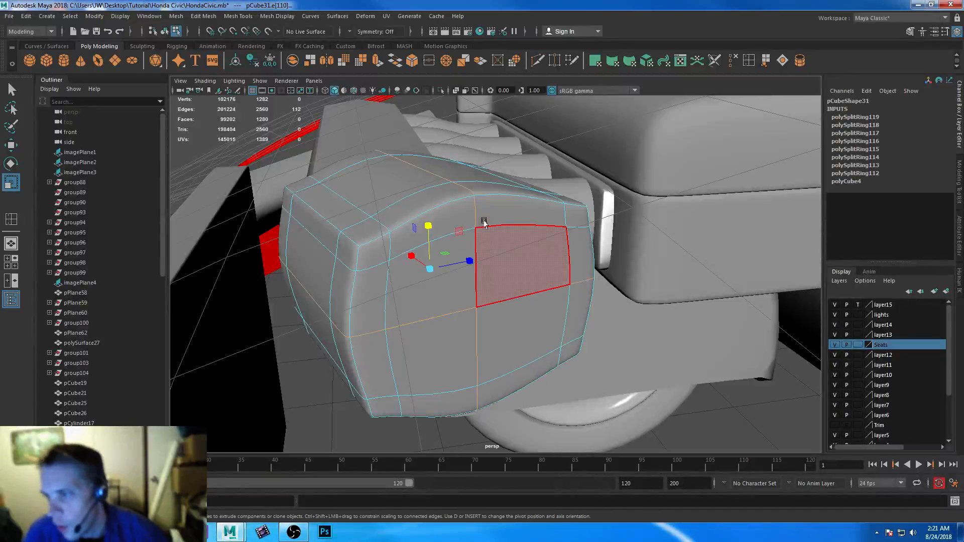
key(1)
click(485, 206)
click(515, 322)
click(410, 302)
click(509, 249)
right_drag(522, 253, 519, 211)
click(519, 213)
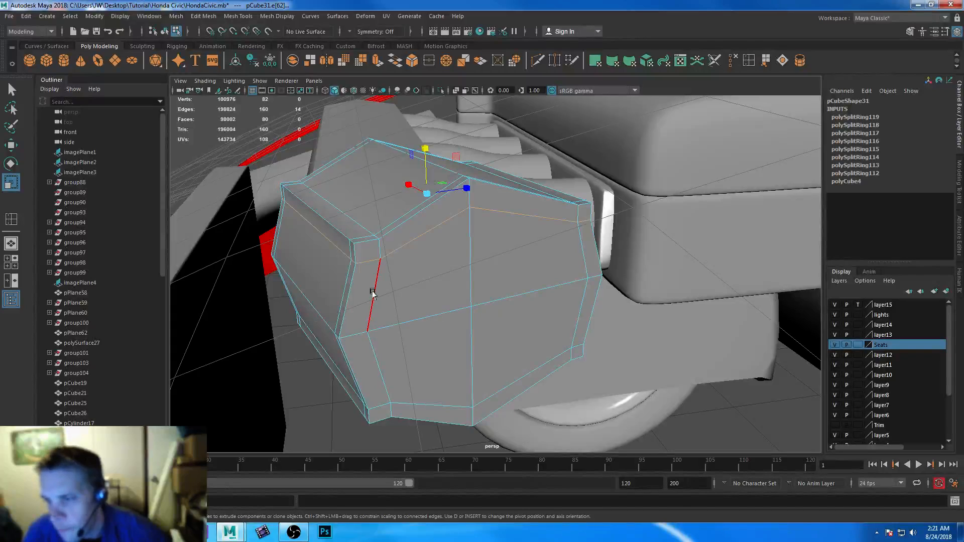
- Select the four large faces on the block's outer end
right_drag(421, 243, 421, 269)
click(490, 265)
shift+click(443, 275)
shift+click(440, 355)
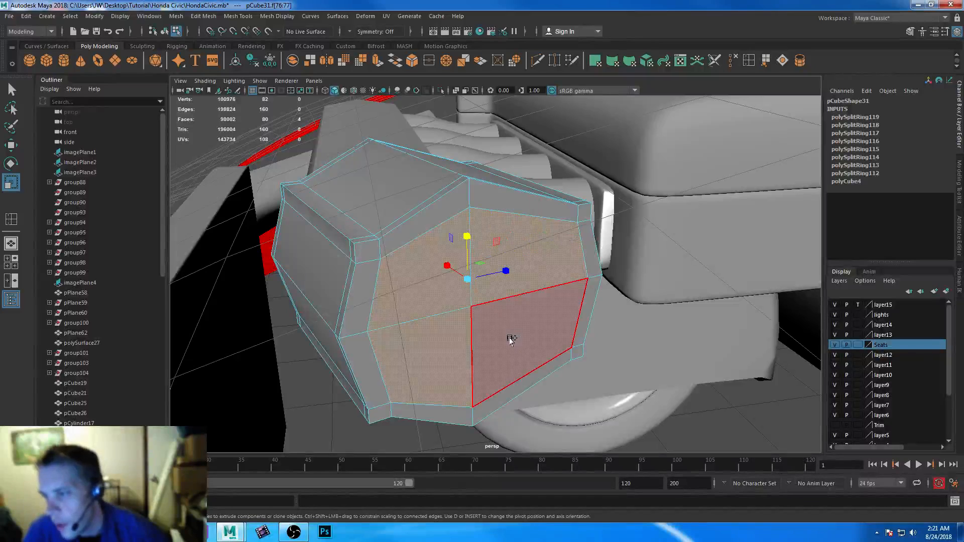
shift+click(509, 339)
alt+drag(409, 298, 449, 305)
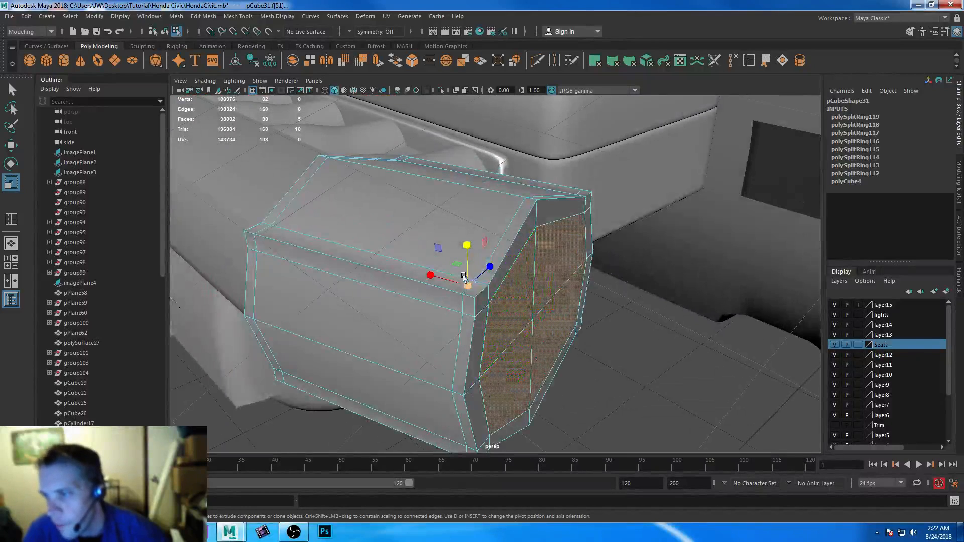
- Extrude the selected end faces outward into a short stub and delete the faces capping it
key(ctrl+e)
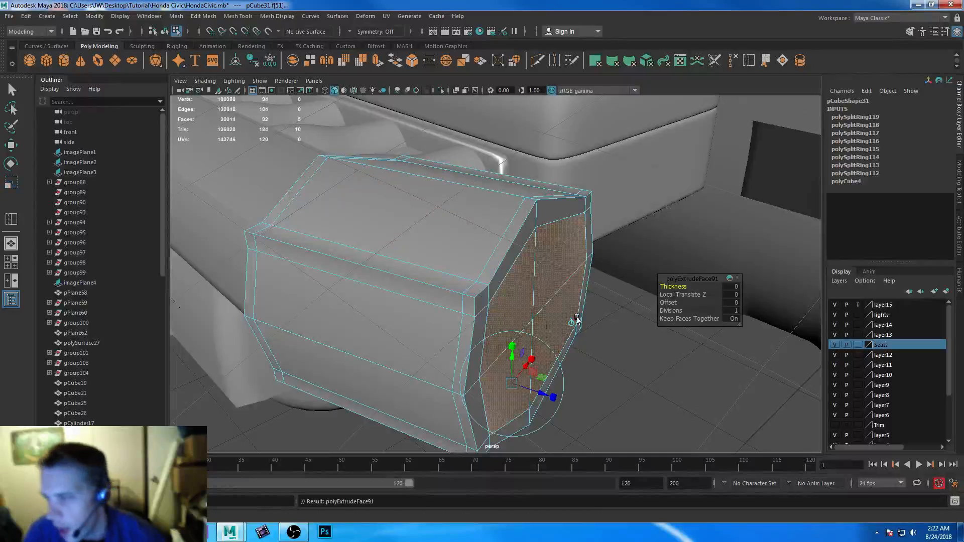
key(ctrl+e)
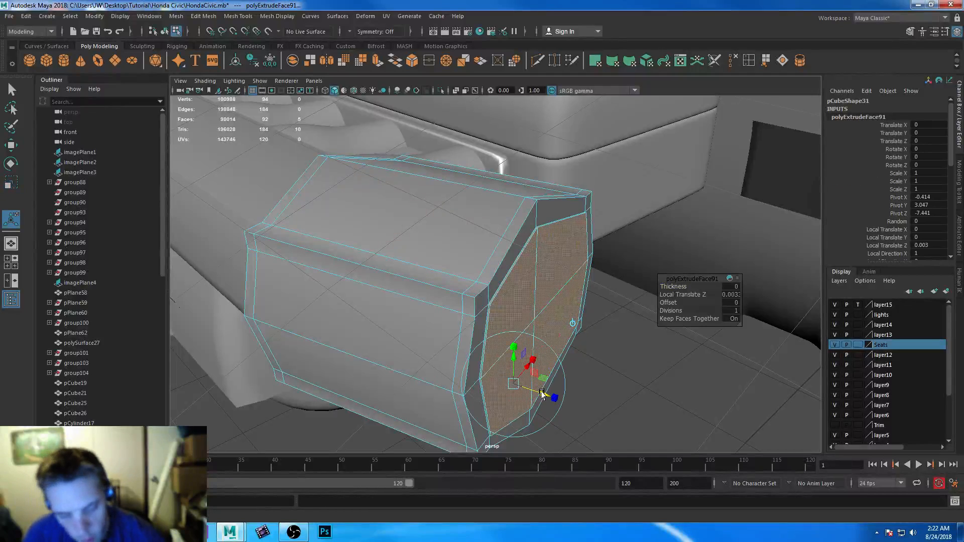
drag(544, 395, 578, 402)
alt+drag(410, 310, 489, 282)
key(Delete)
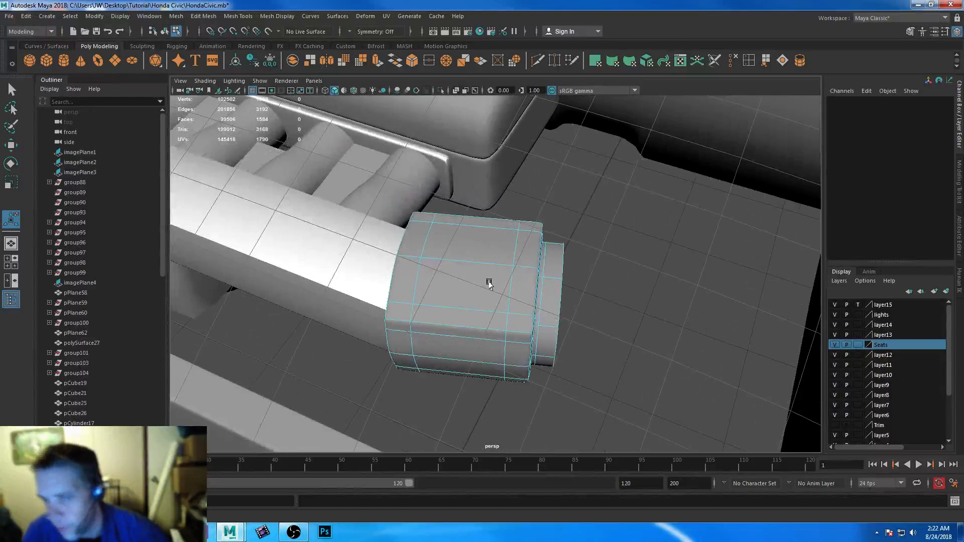
- Save the scene and look at the block and intake manifold in the top view
key(q)
key(ctrl+s)
key(space)
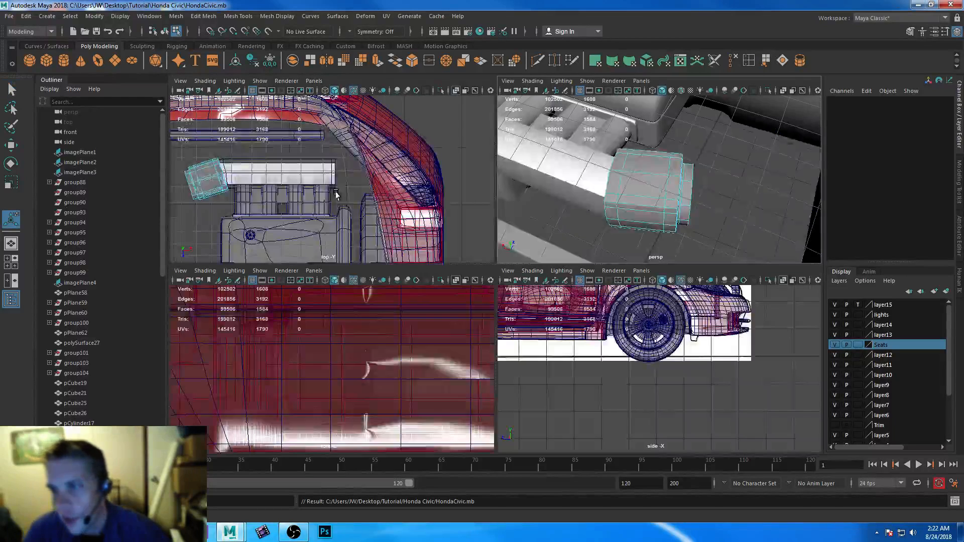
key(space)
alt+middle_drag(333, 194, 533, 220)
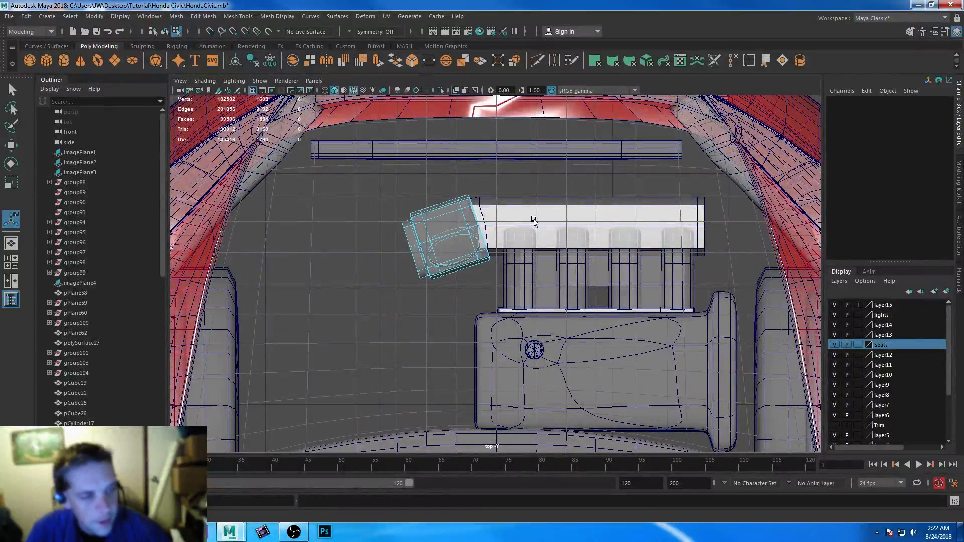
- Undo the stub extrusion and re-extrude only the block's outer end faces outward by about 0.088
key(ctrl+e)
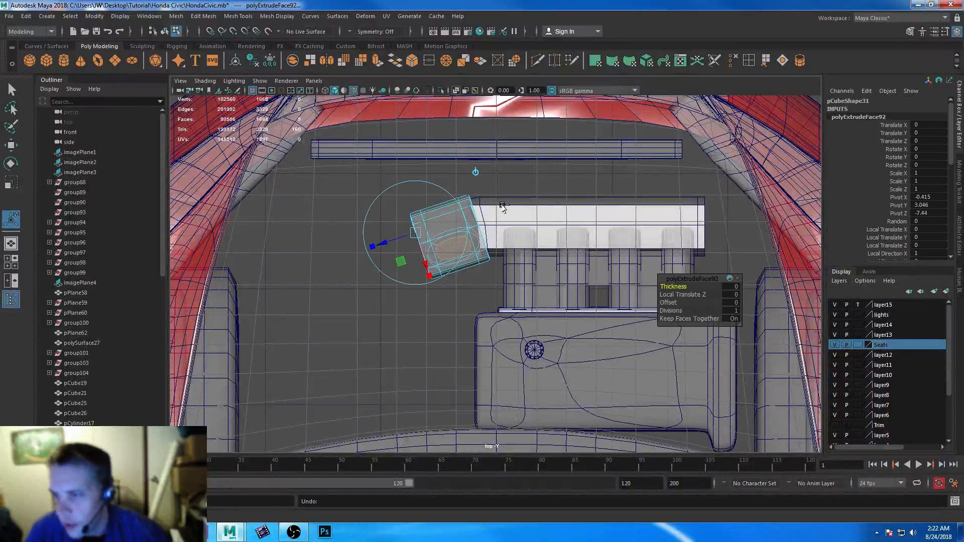
key(ctrl+z)
ctrl+drag(496, 200, 464, 279)
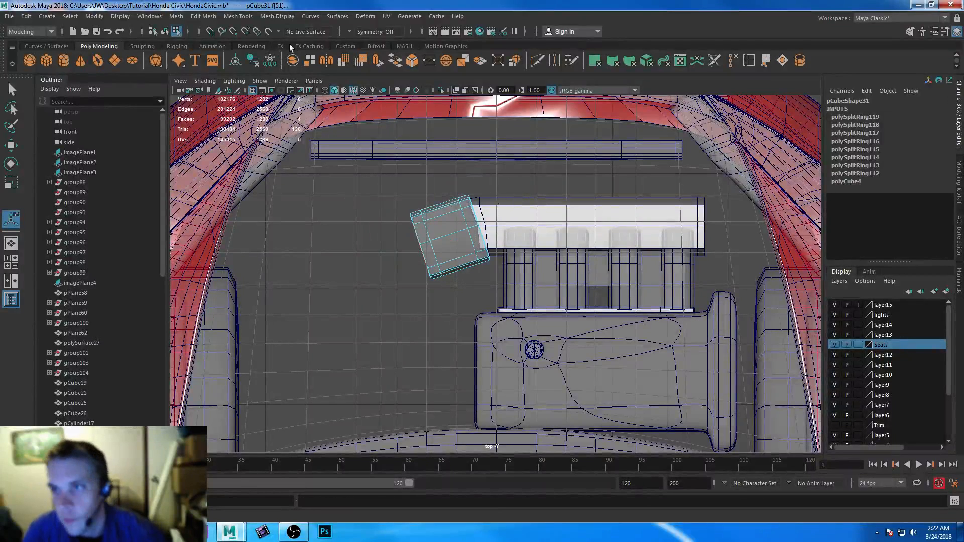
key(ctrl+e)
key(ctrl+e)
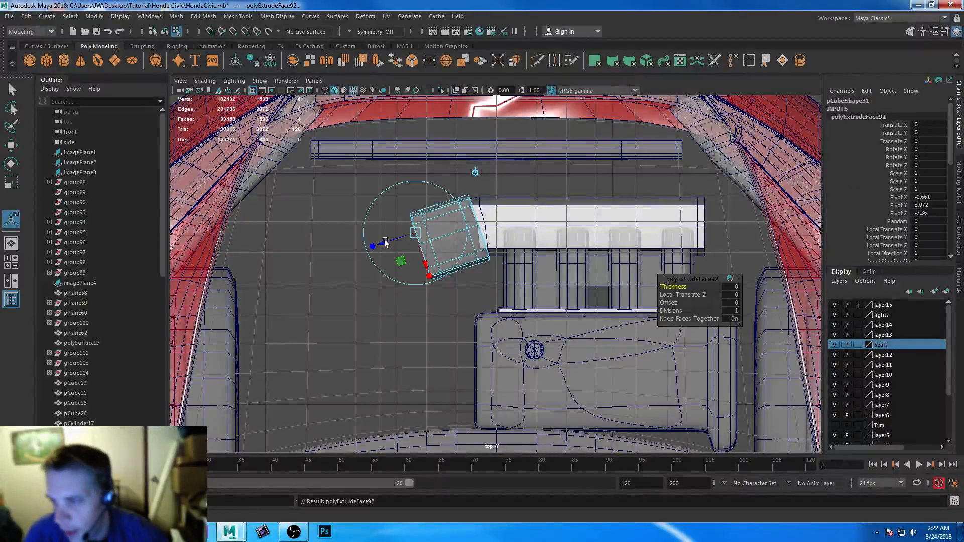
drag(383, 250, 374, 251)
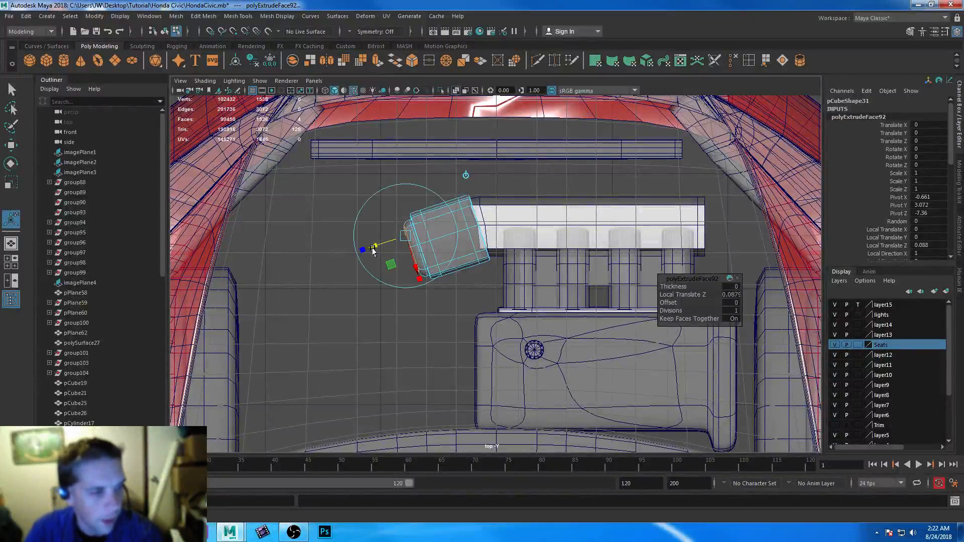
key(ctrl+z)
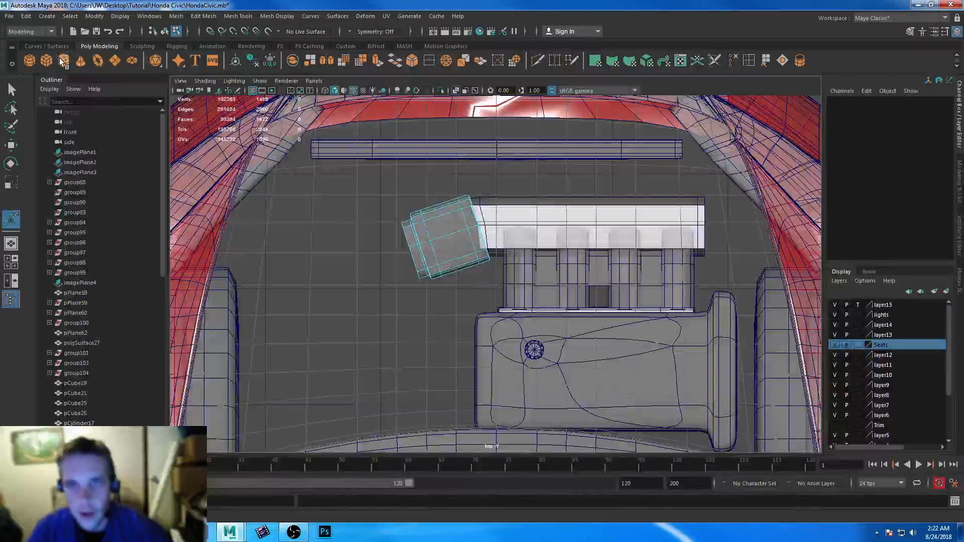
- Examine the parts beside the engine in the Chrome engine bay photo, then switch back to Maya
click(166, 532)
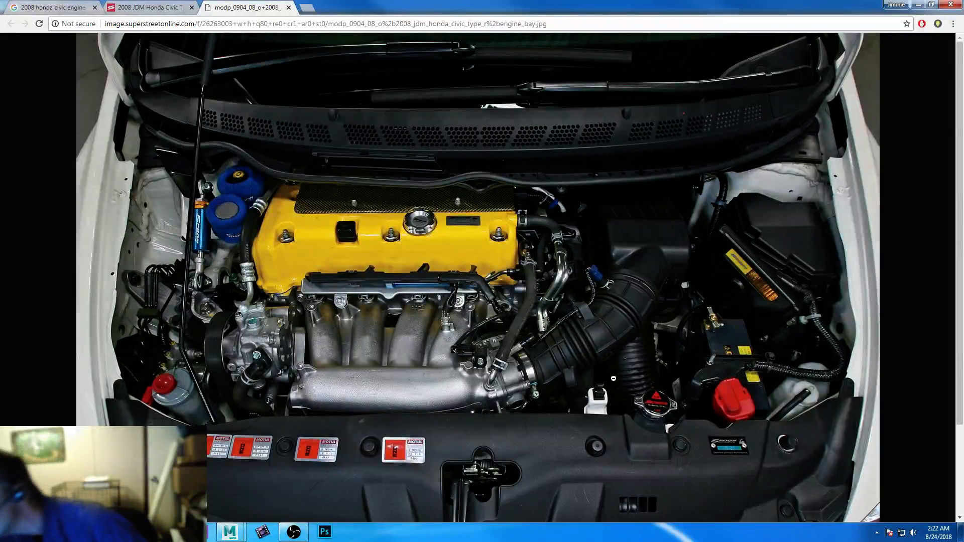
click(627, 214)
click(628, 214)
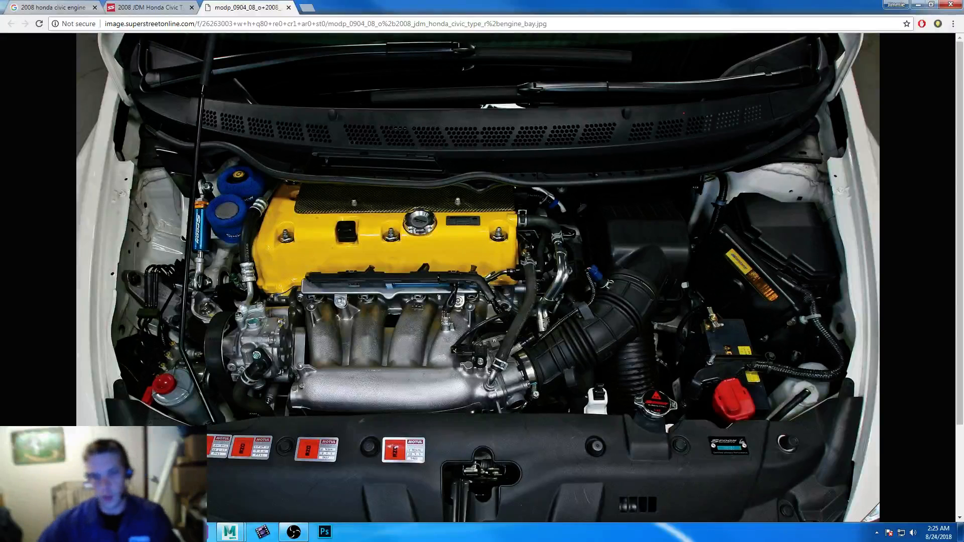
key(alt+Tab)
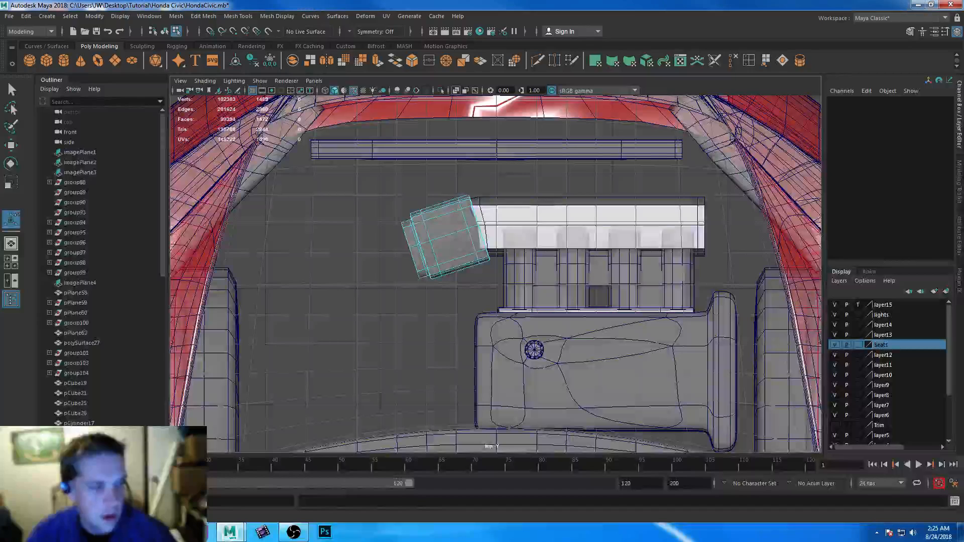
- Create a polygon cube between the engine and the wheel near the firewall, scaled to about 0.789 in X and 0.833 in Z
alt+middle_drag(326, 308, 403, 153)
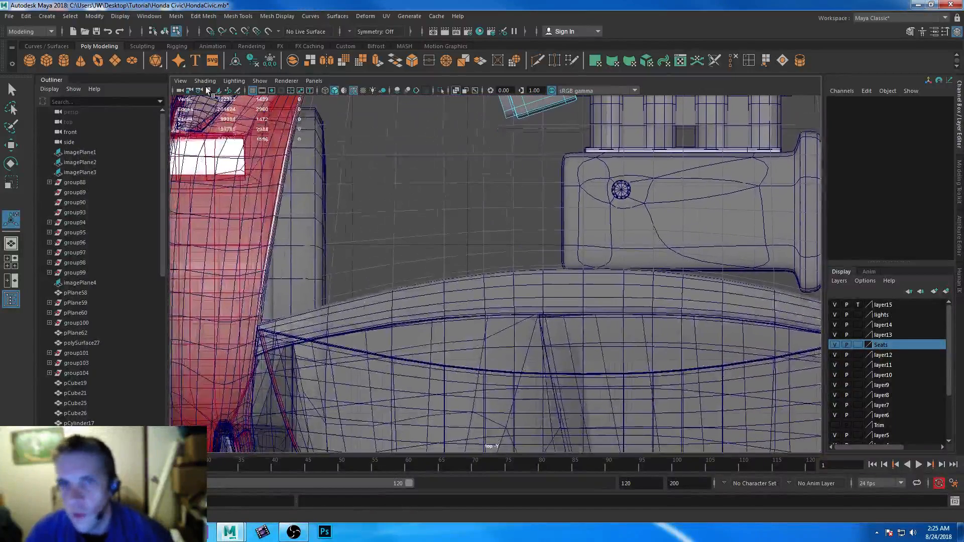
click(386, 267)
key(r)
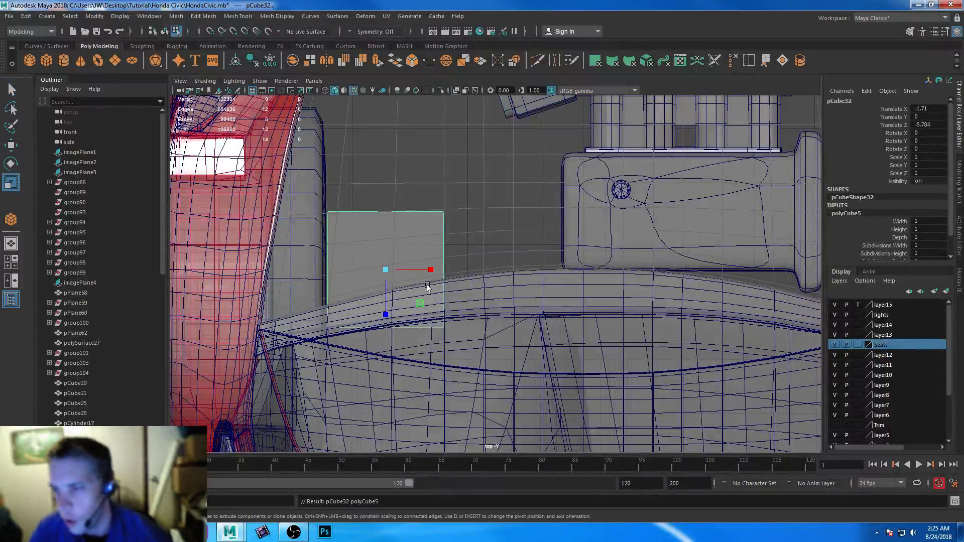
drag(430, 271, 420, 273)
drag(386, 318, 374, 233)
key(w)
- Raise the new cube into the engine bay, to about 3.151 in Translate Y
key(space)
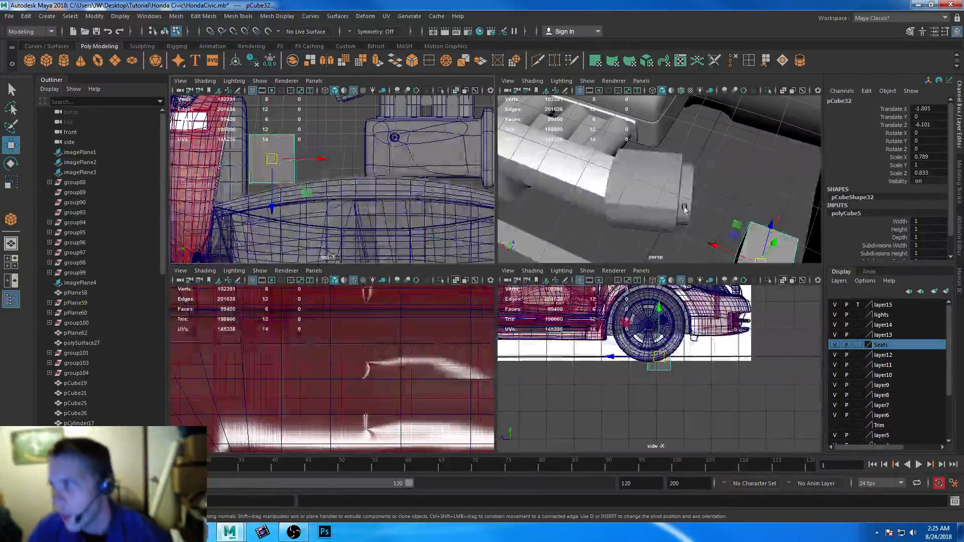
key(space)
alt+drag(611, 278, 550, 279)
scroll(572, 236, down, 2)
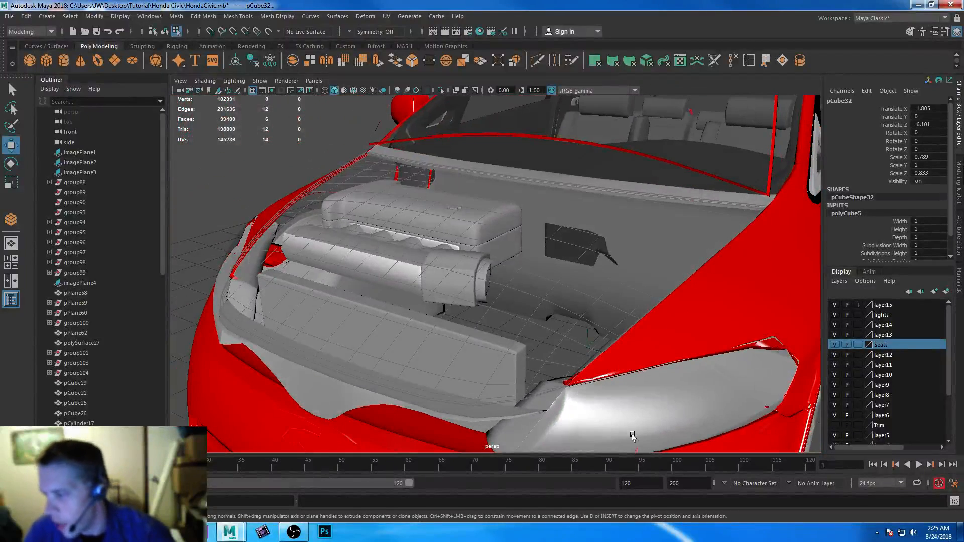
scroll(631, 432, down, 2)
drag(605, 423, 604, 217)
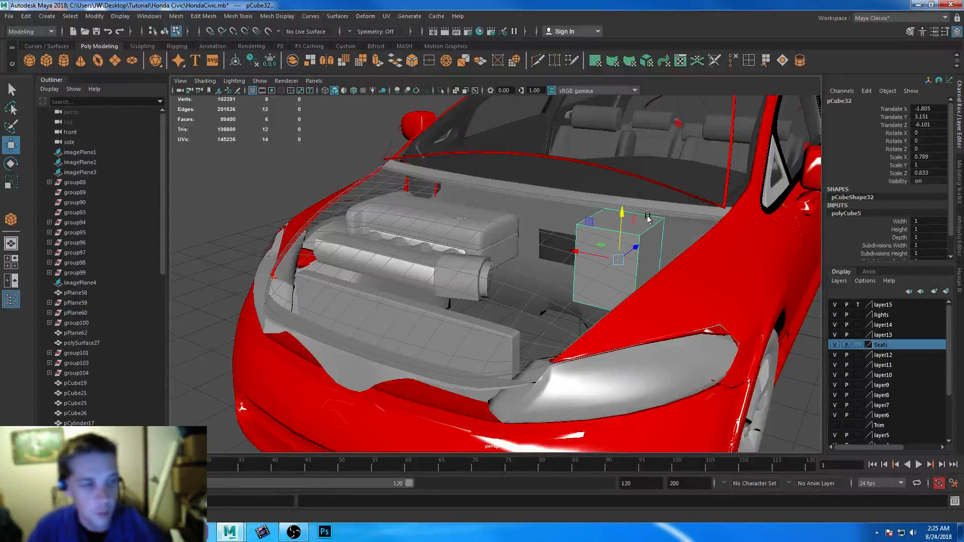
- Reduce the cube's height to about 0.686 in Scale Y and lower it to about 3.075 in Translate Y
key(r)
drag(621, 217, 573, 281)
key(w)
alt+right_drag(572, 282, 628, 320)
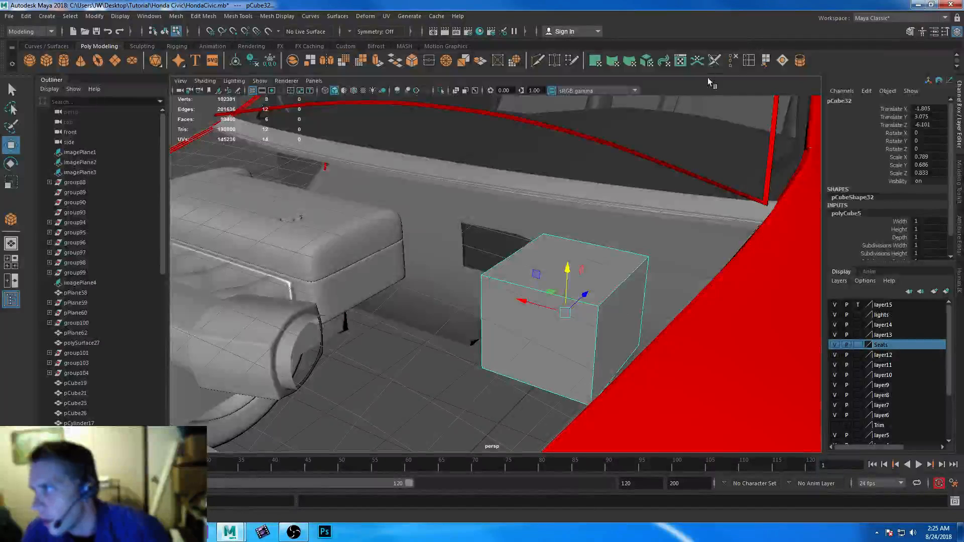
- Insert two edge loops in the box: one around the sides near the top, one running crosswise over the top
click(749, 66)
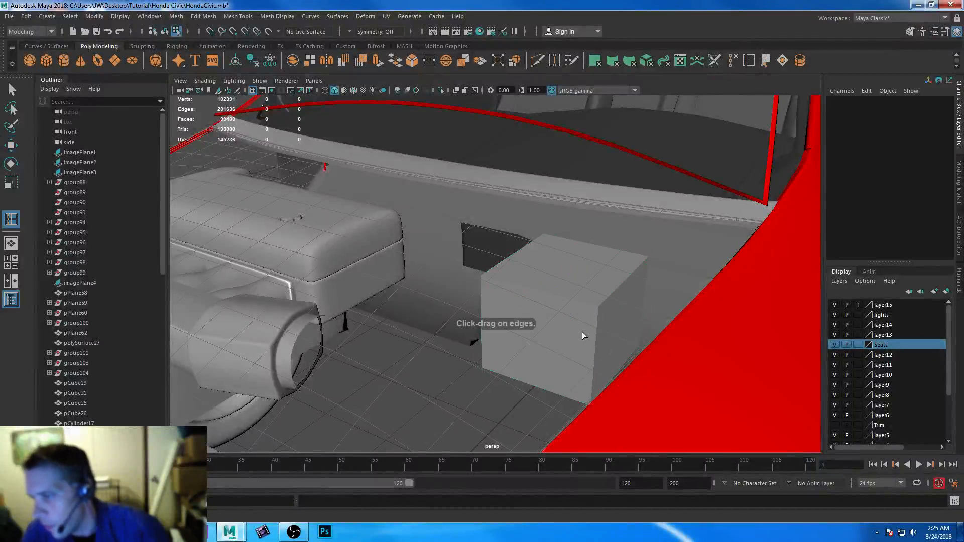
click(598, 332)
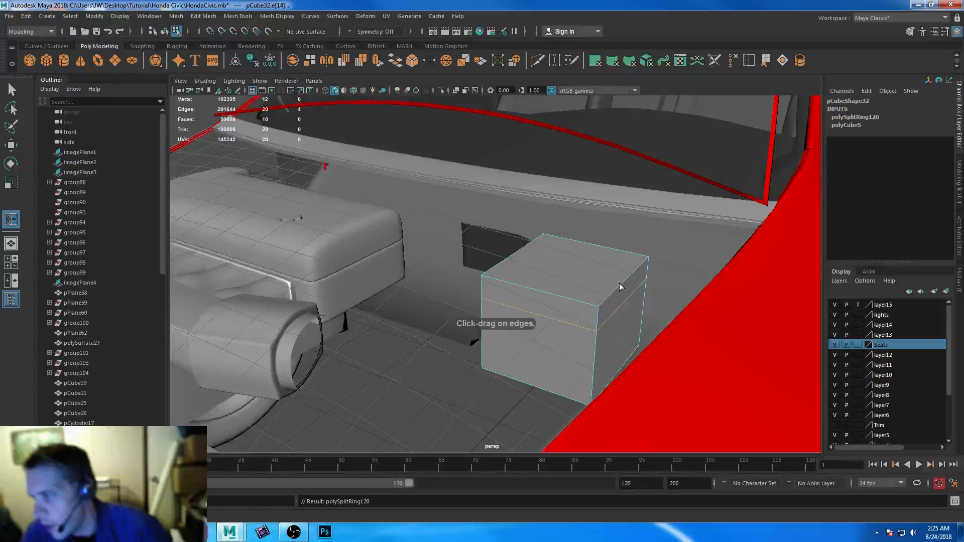
click(620, 284)
- Lower the box's rear top edge so the back part of the top slopes down toward the firewall
click(11, 89)
right_drag(620, 268, 617, 211)
click(618, 247)
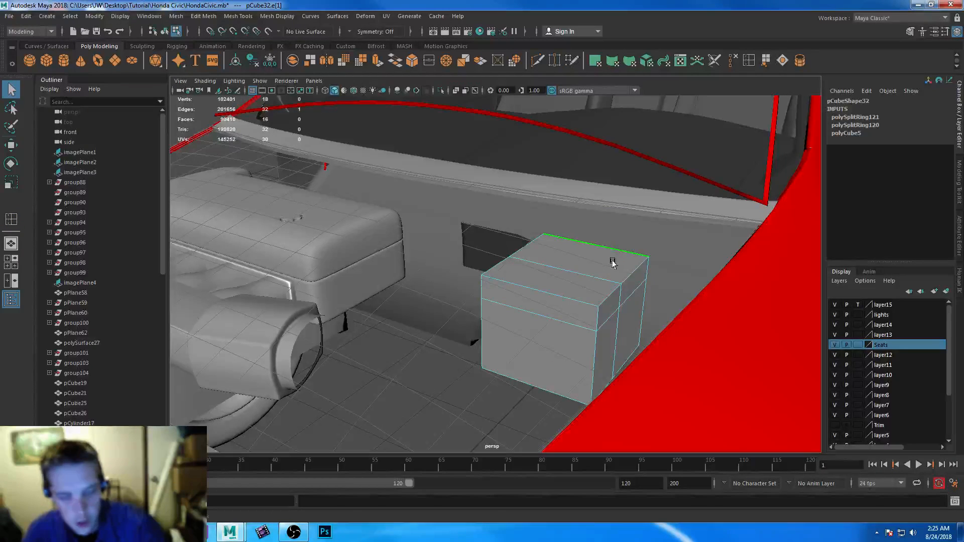
key(w)
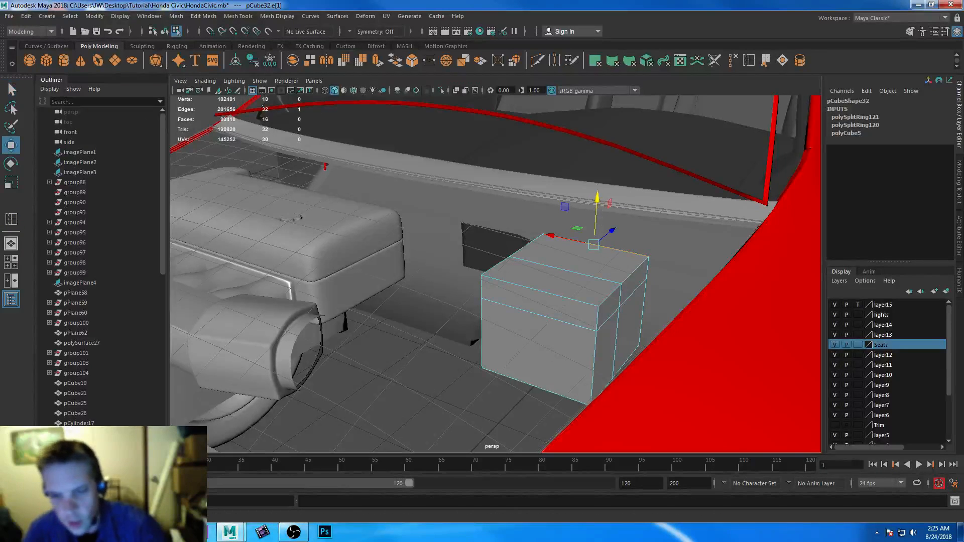
click(136, 533)
click(136, 532)
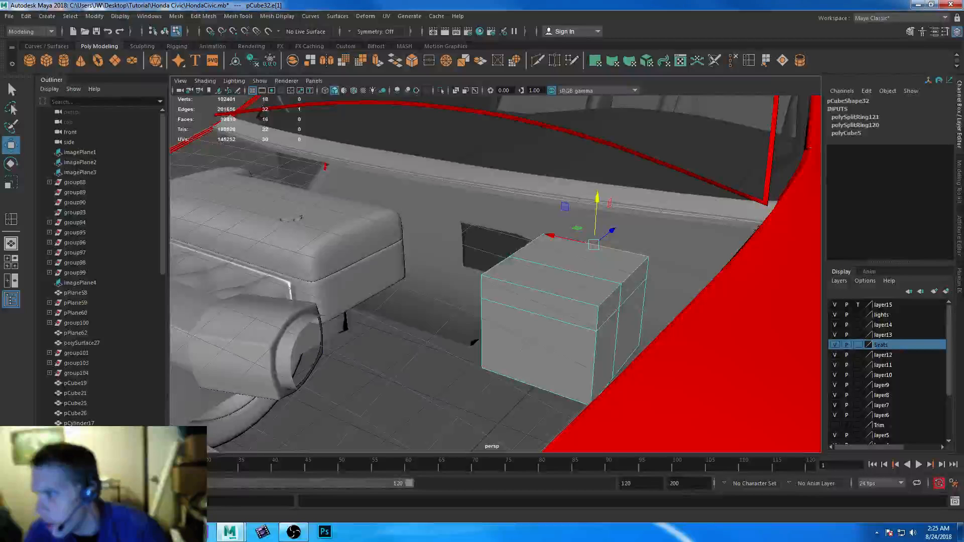
drag(591, 202, 594, 215)
- Insert supporting edge loops beside the box's bend, corners and outer edges, and display it in smooth preview
click(749, 60)
drag(626, 283, 617, 291)
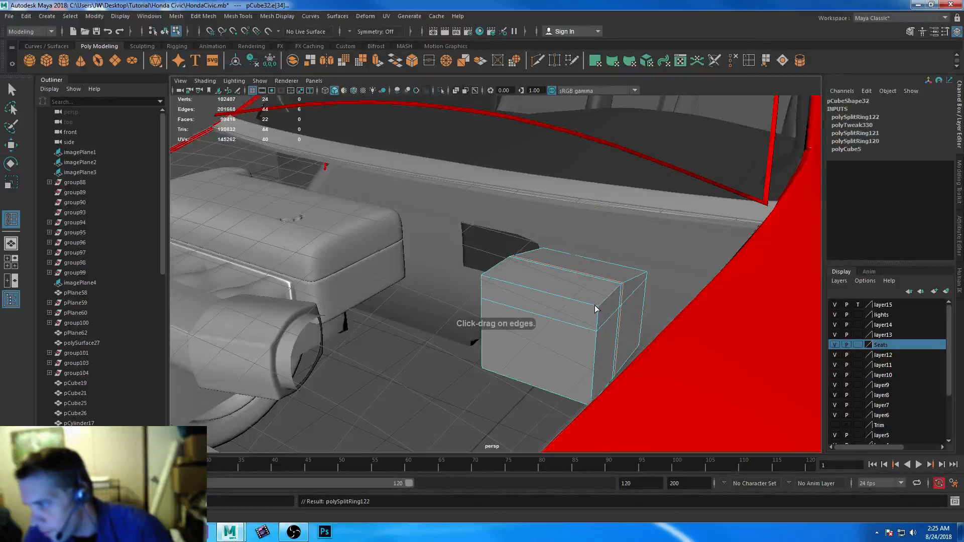
click(593, 308)
click(485, 279)
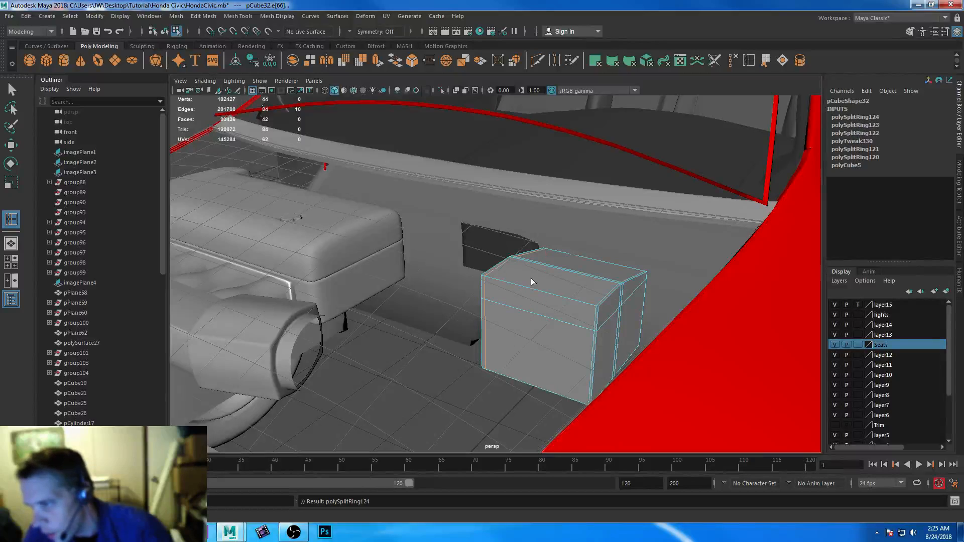
click(599, 308)
key(ctrl+z)
click(602, 306)
click(602, 307)
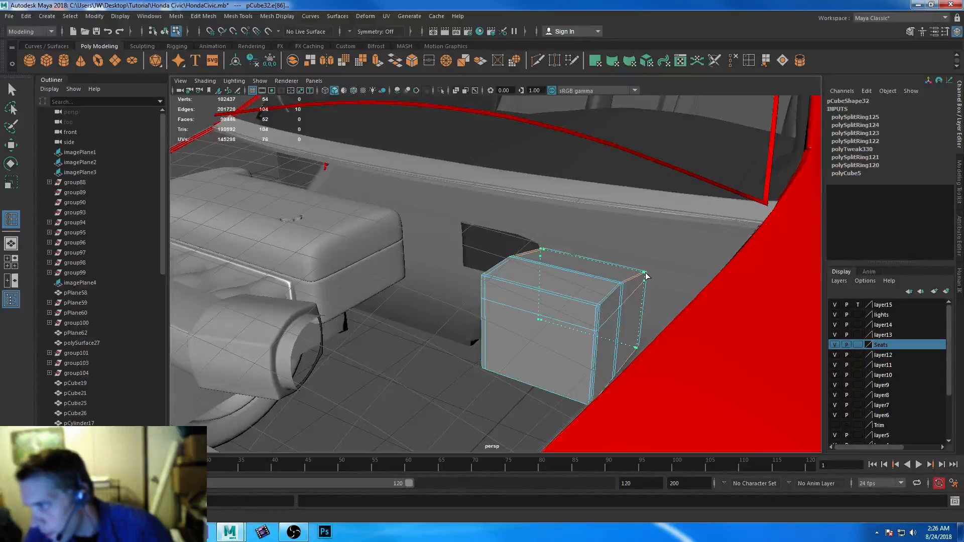
click(636, 348)
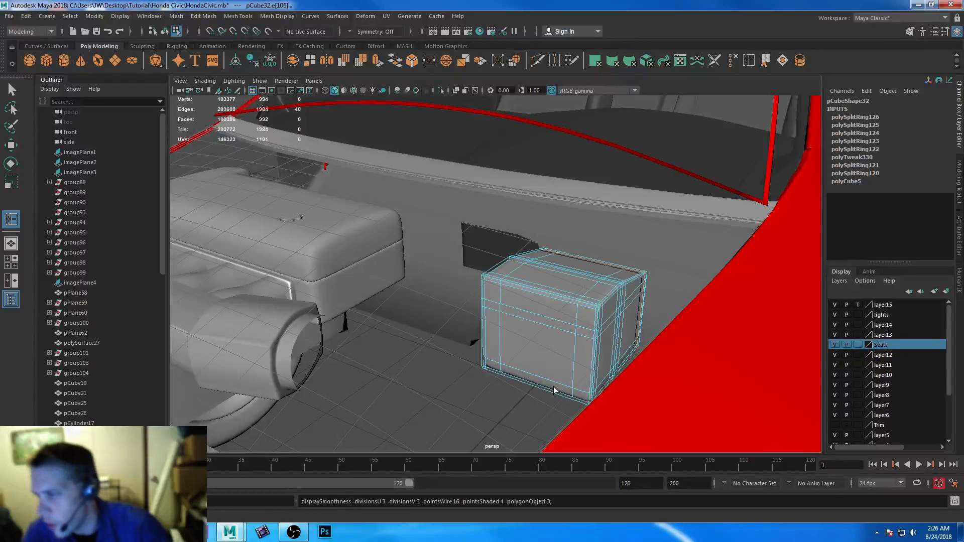
- Move the whole box back toward the firewall, to about -5.63 in Translate Z
alt+drag(534, 378, 667, 355)
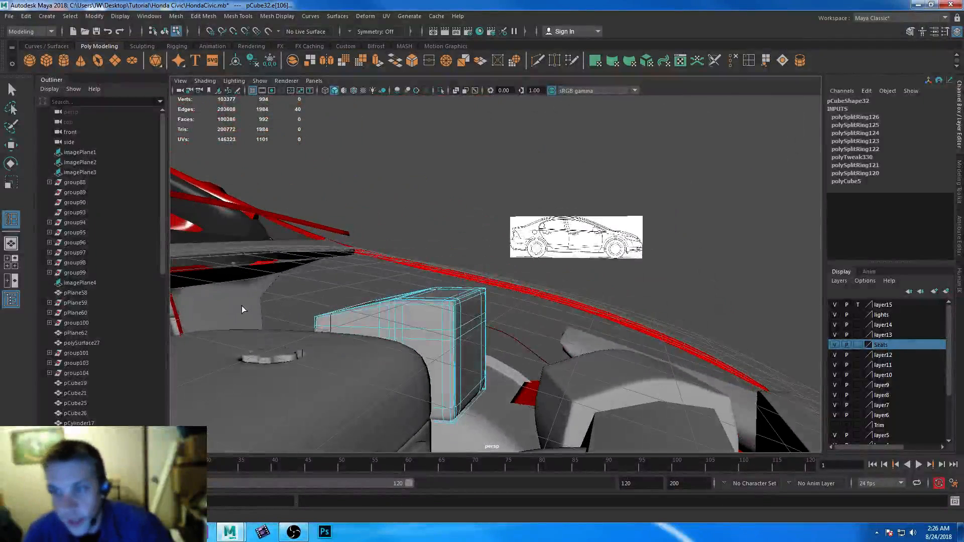
click(11, 90)
right_drag(438, 243, 488, 229)
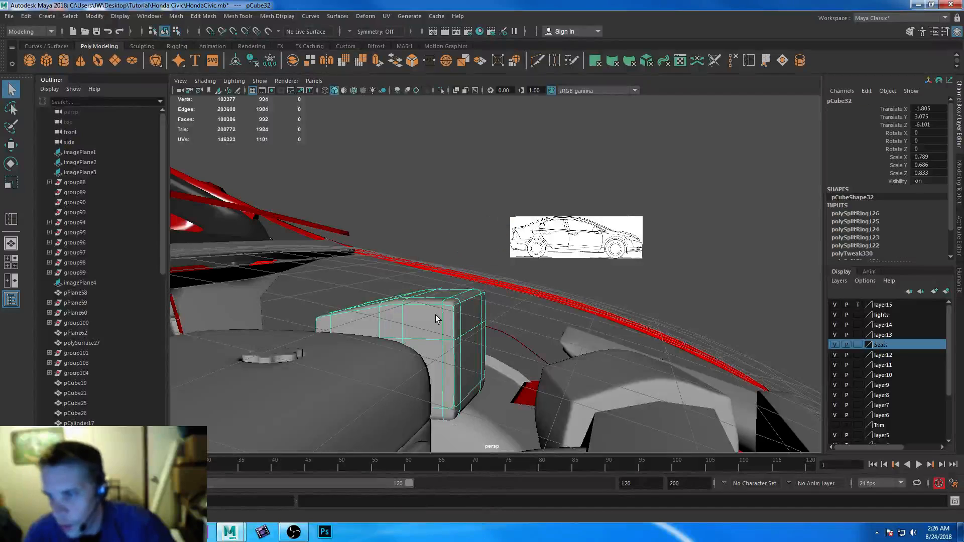
key(w)
drag(367, 346, 263, 325)
alt+middle_drag(271, 274, 373, 260)
alt+drag(373, 260, 436, 299)
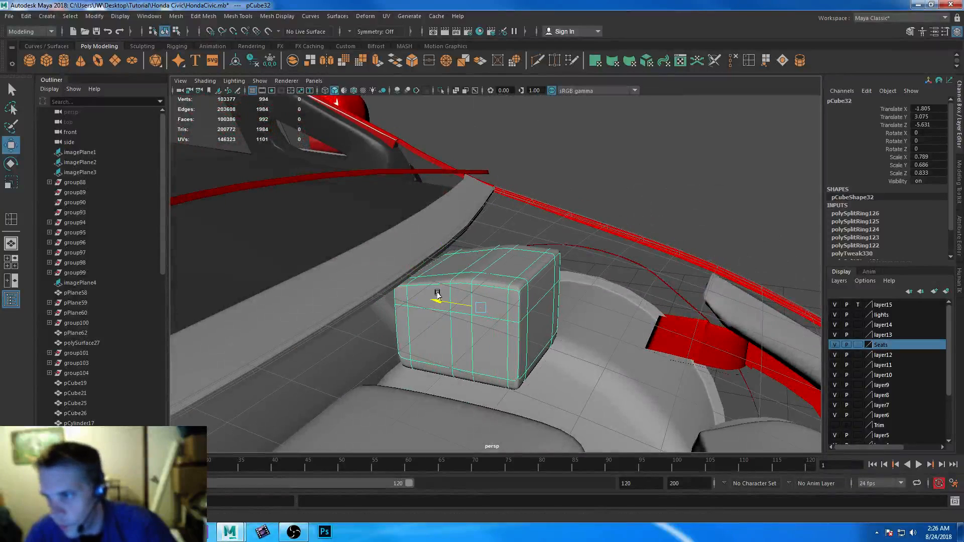
- Raise the box above the wheel well, to about 3.222 in Translate Y
alt+drag(594, 383, 397, 370)
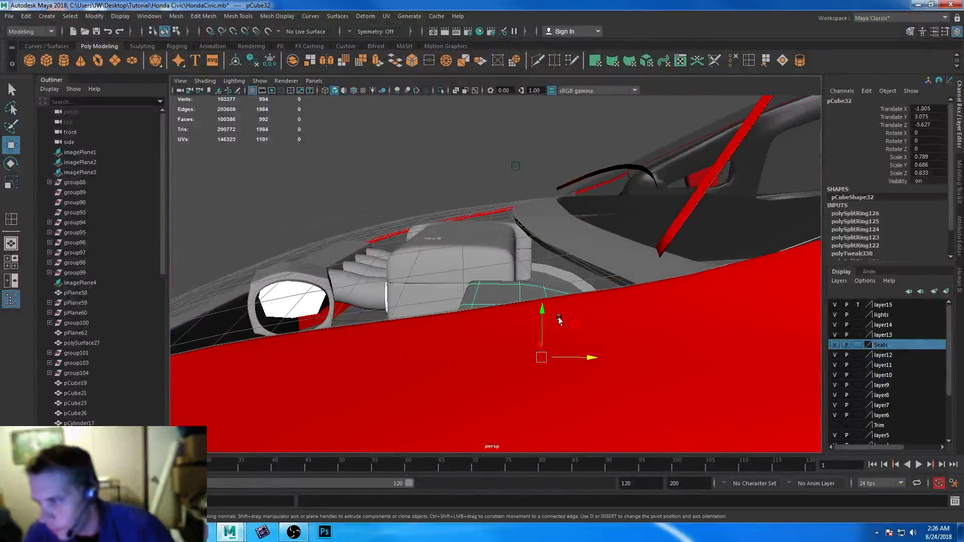
drag(541, 312, 540, 286)
alt+drag(519, 343, 608, 324)
alt+right_drag(669, 353, 558, 366)
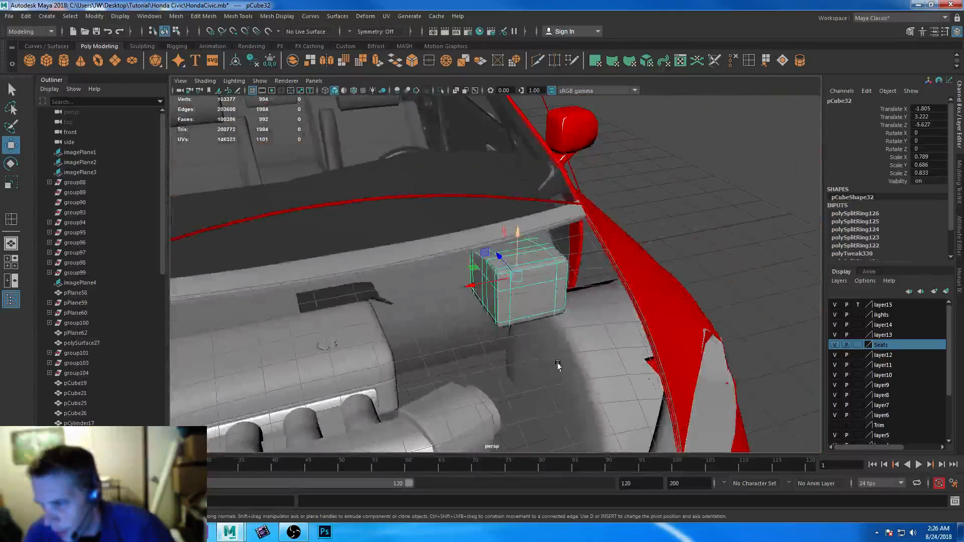
alt+middle_drag(558, 366, 550, 321)
alt+drag(551, 321, 525, 354)
alt+right_drag(525, 354, 597, 392)
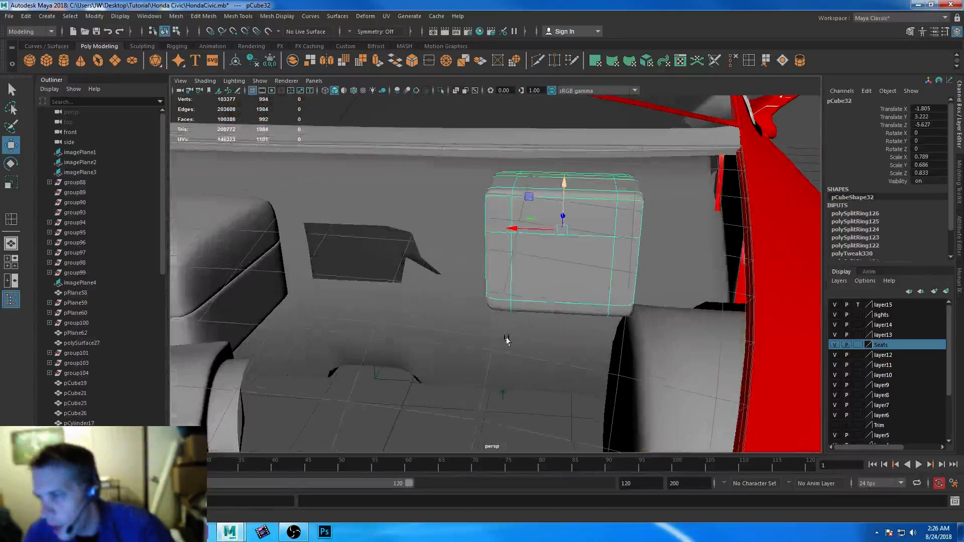
- Stretch the upper front face of the box vertically and shift it slightly down, returning to the unsmoothed display
alt+drag(506, 338, 555, 270)
right_drag(566, 244, 566, 273)
click(523, 277)
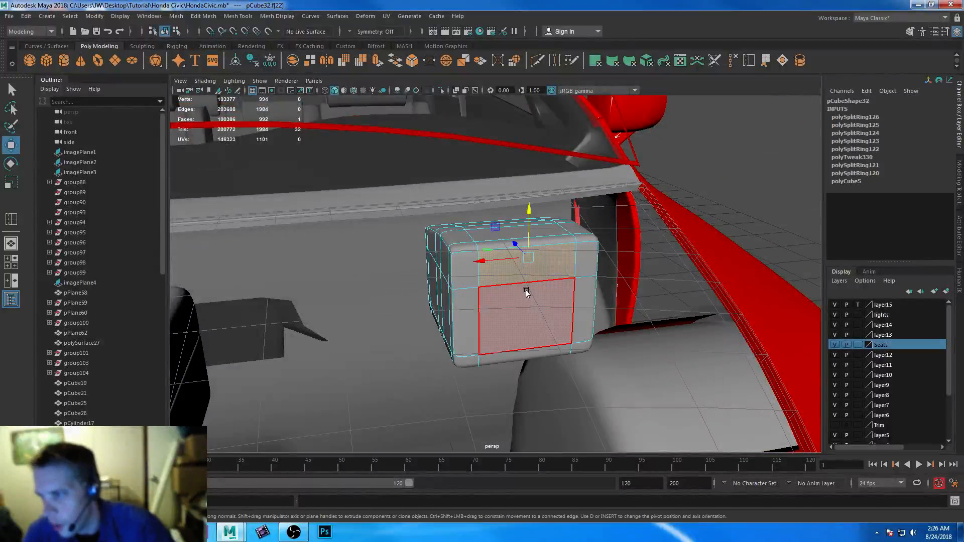
key(r)
key(w)
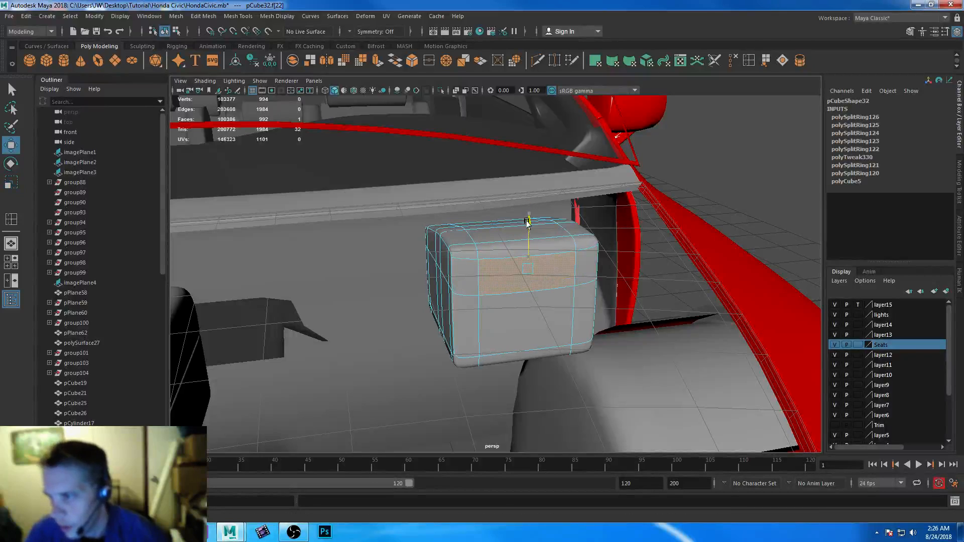
key(r)
drag(527, 201, 528, 183)
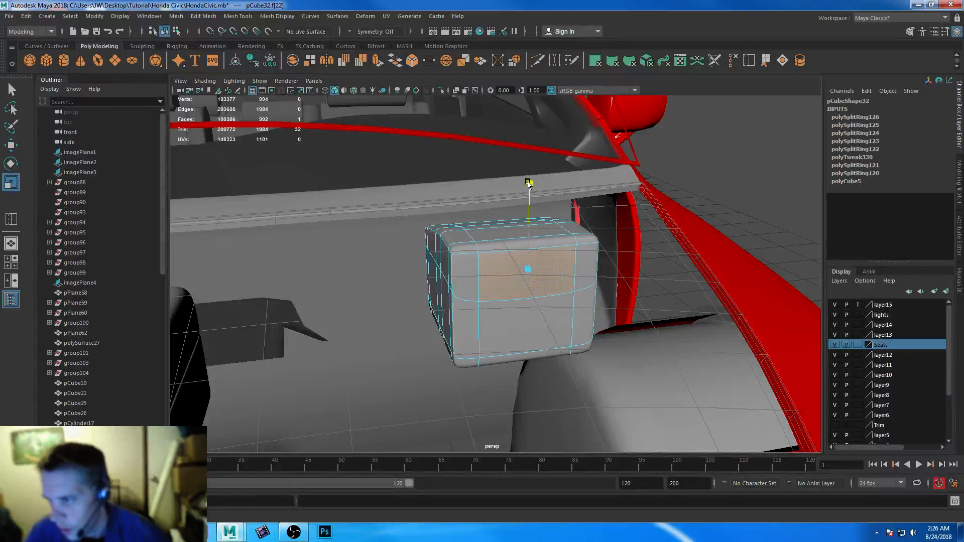
key(1)
key(w)
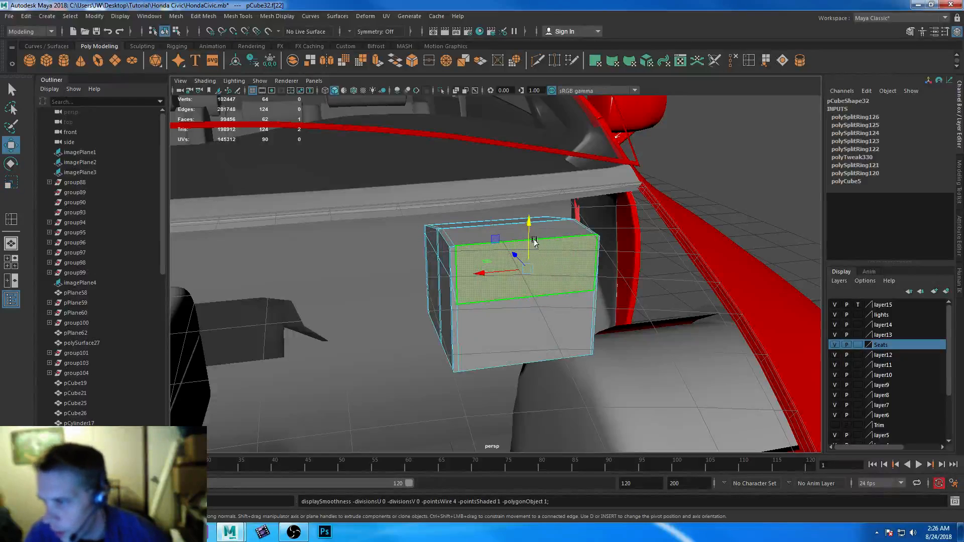
drag(529, 224, 530, 227)
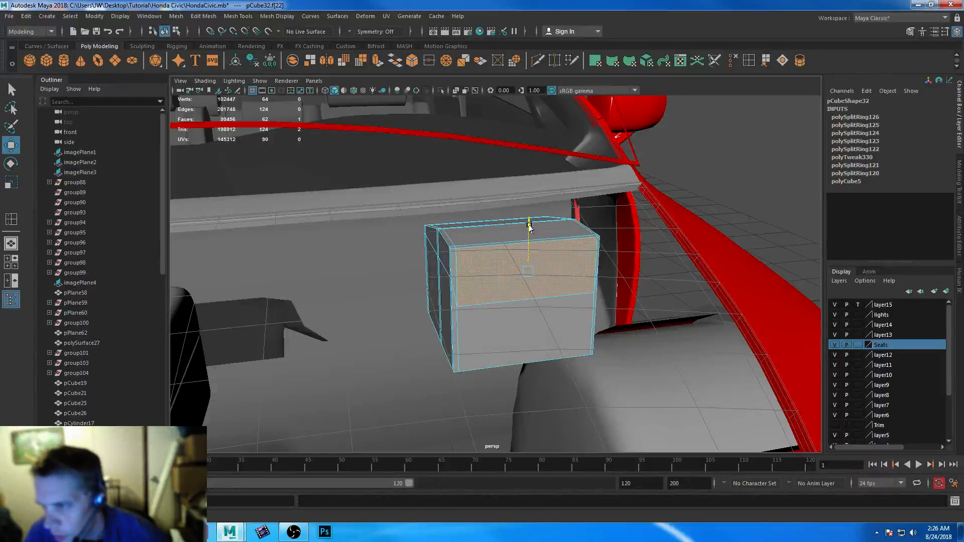
- Extrude a narrow spout from the upper front face, delete its end face to open it, and show the smooth preview
click(377, 61)
drag(490, 275, 511, 273)
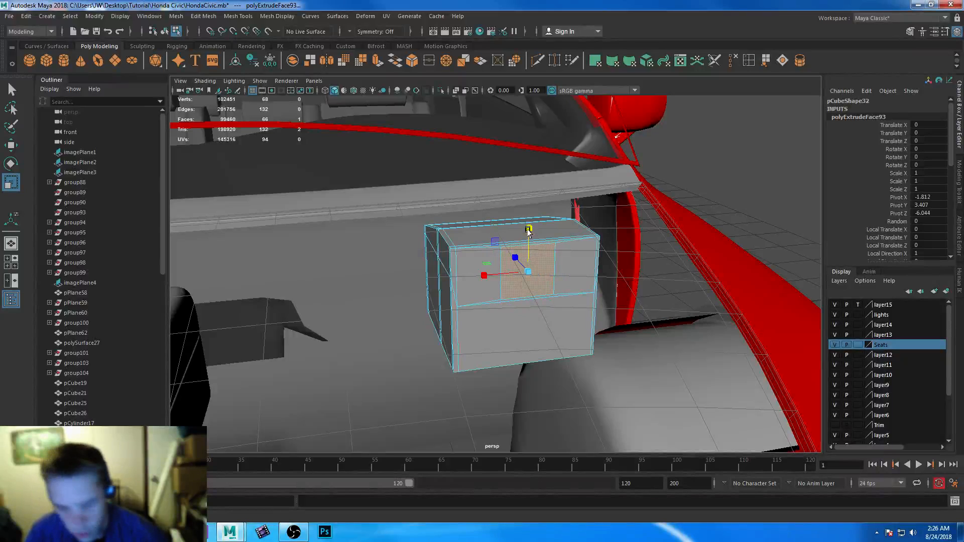
key(ctrl+e)
drag(516, 262, 522, 269)
key(ctrl+e)
key(Delete)
key(3)
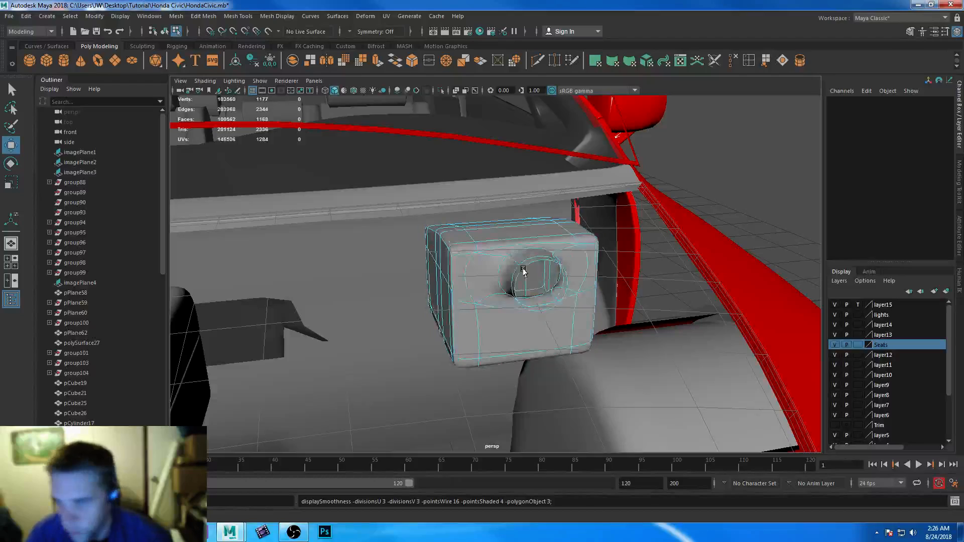
- Rotate and shift the spout's end vertices so that the opening angles toward the engine
alt+drag(558, 347, 539, 409)
right_drag(525, 245, 475, 242)
drag(467, 304, 552, 335)
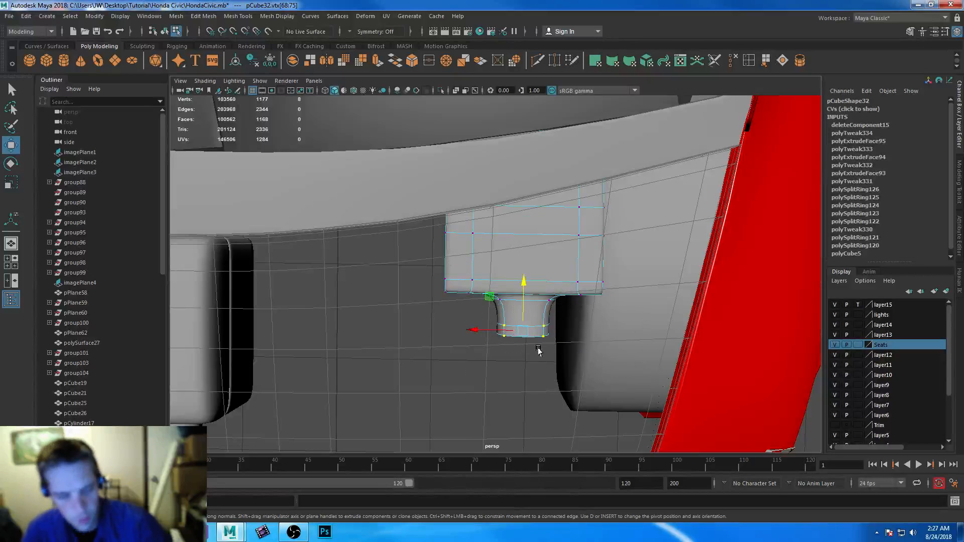
key(e)
drag(479, 315, 512, 328)
key(w)
drag(489, 297, 481, 304)
alt+drag(490, 356, 217, 323)
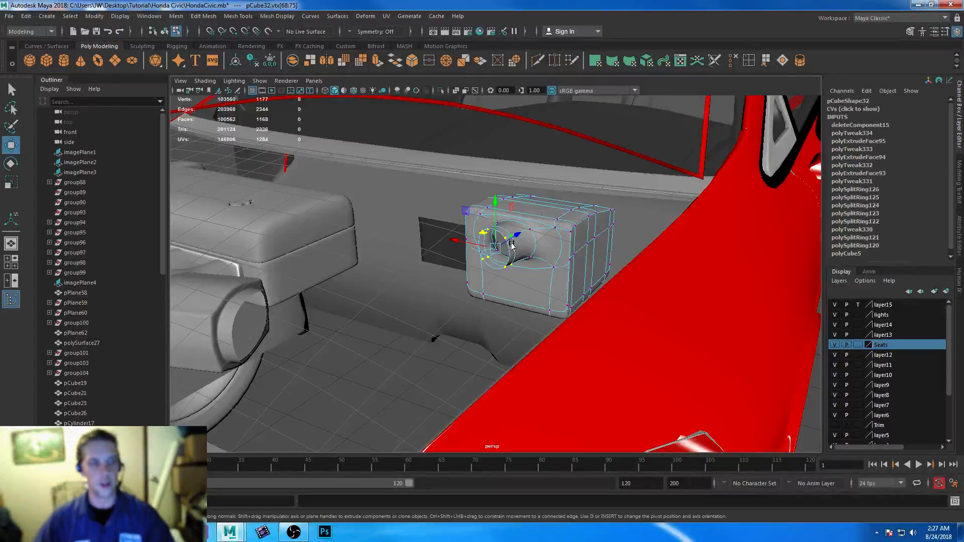
- Create a polygon cylinder in front of the box in the top view and set its Rotate X to 90
click(64, 61)
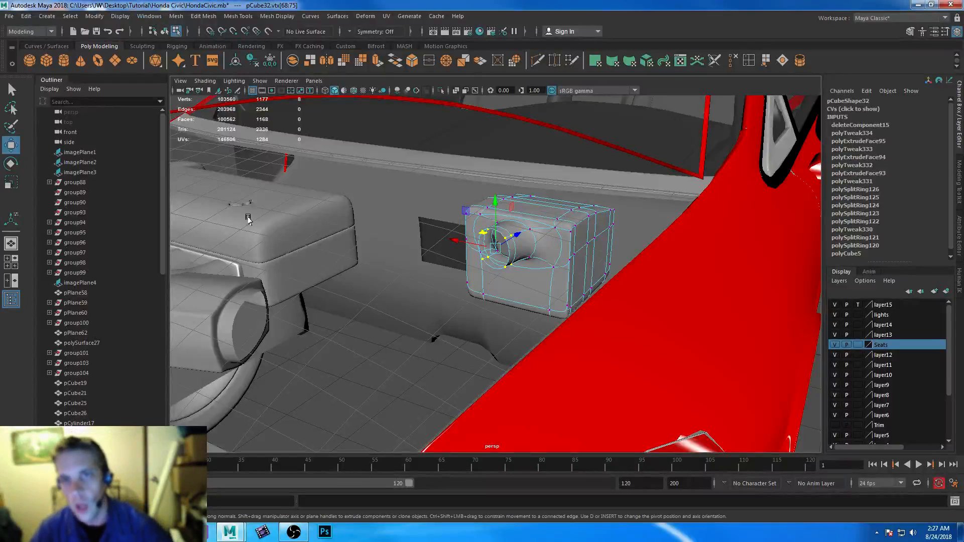
key(space)
key(space)
click(395, 170)
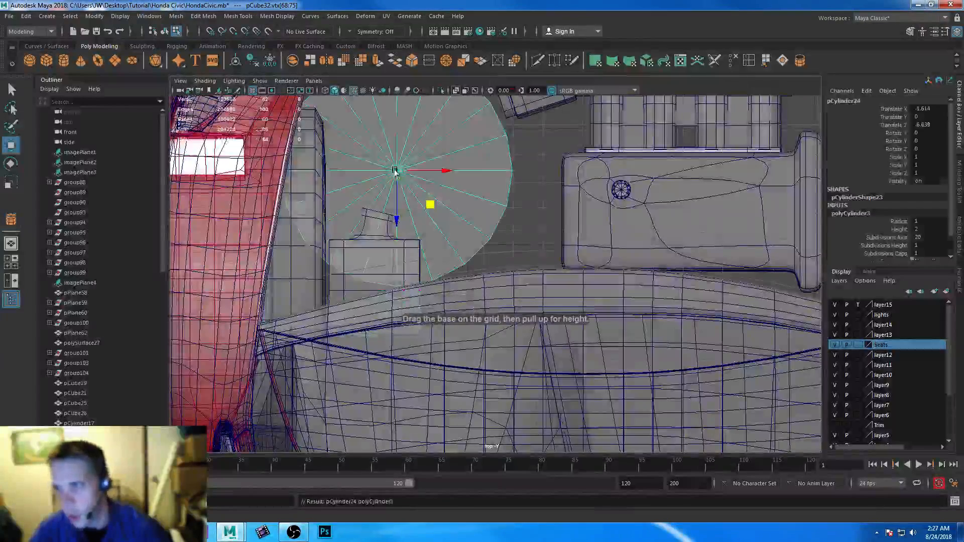
alt+middle_drag(410, 149, 410, 216)
key(e)
drag(410, 216, 803, 266)
double_click(932, 133)
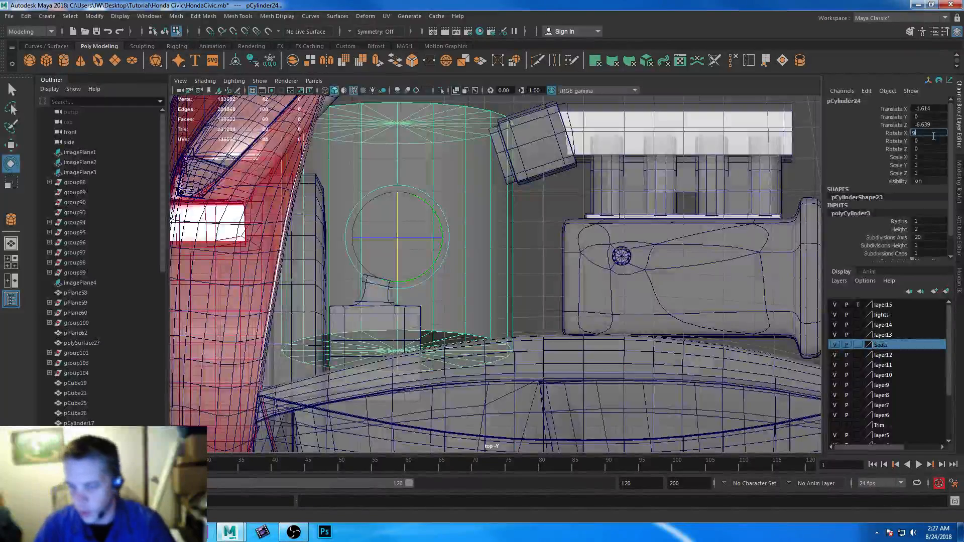
text(90)
key(Return)
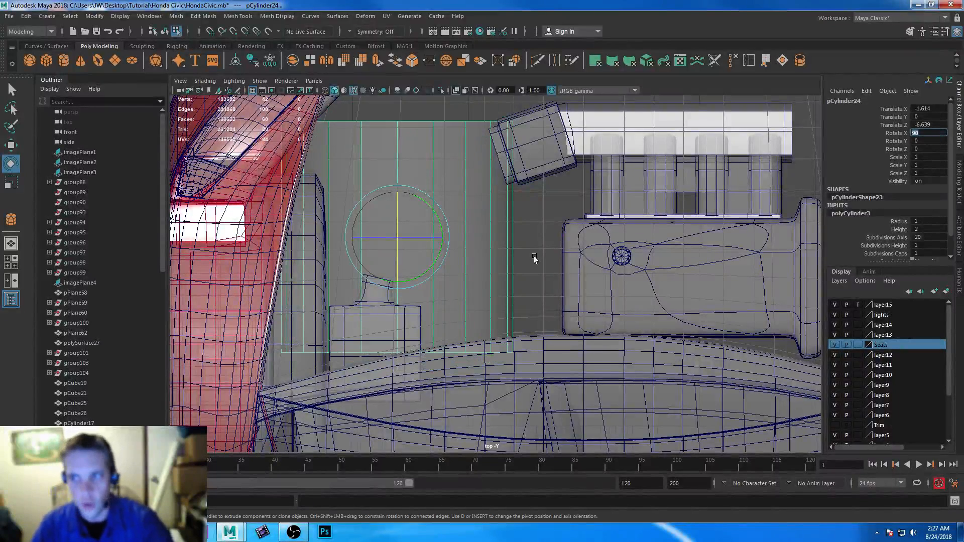
- Turn the cylinder to about -72.999 in Rotate Y and move it to about -1.219 in X and -7.195 in Z
alt+middle_drag(483, 234, 491, 252)
key(w)
drag(413, 253, 497, 280)
key(e)
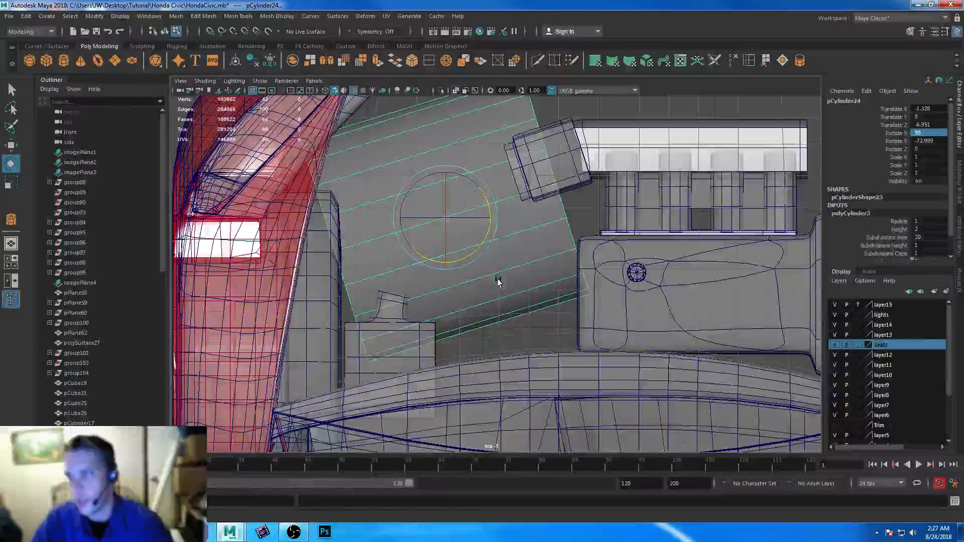
key(w)
drag(453, 220, 465, 191)
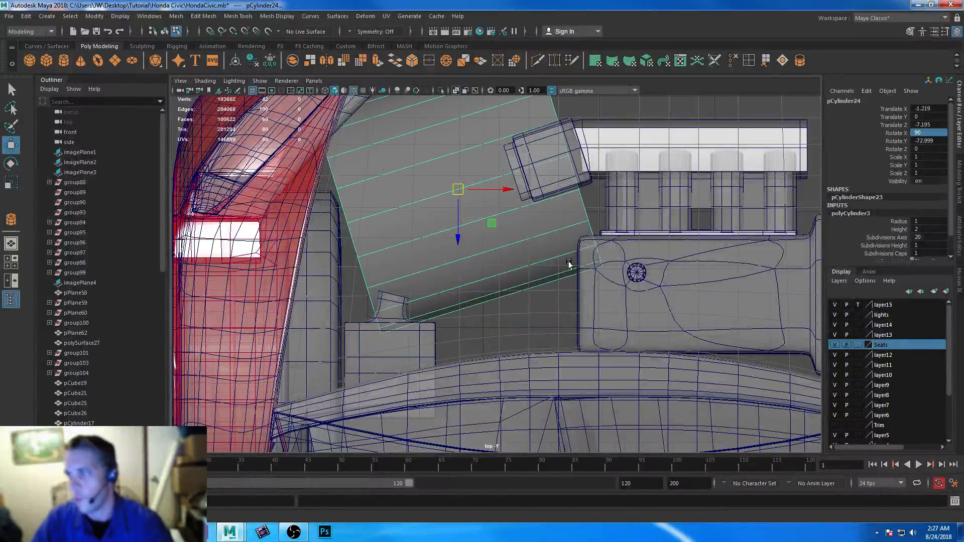
- Set the cylinder's axis subdivisions to 10
click(924, 238)
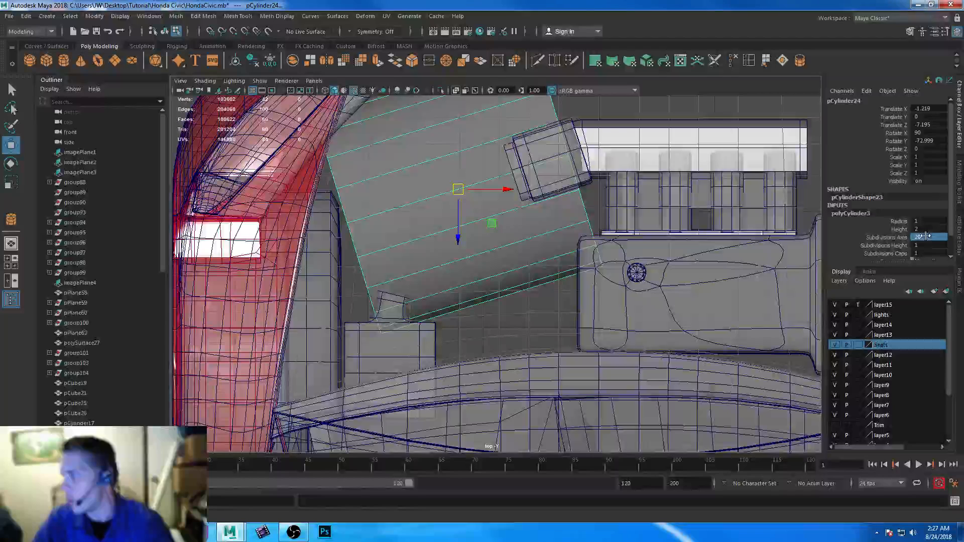
text(10)
key(Return)
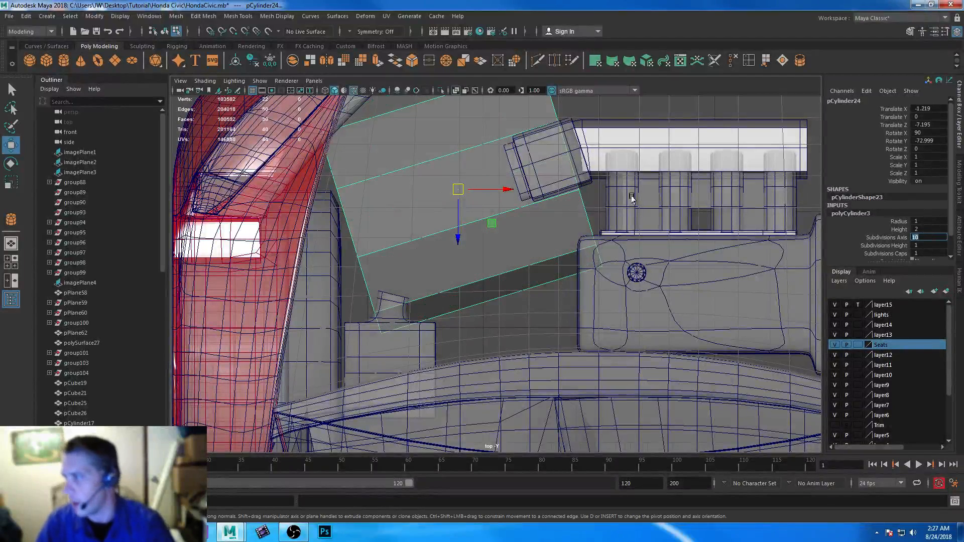
- Scale the cylinder uniformly to about 0.29 and place it against the manifold's end block, at about -0.959 in X and -7.255 in Z
alt+middle_drag(500, 176, 513, 258)
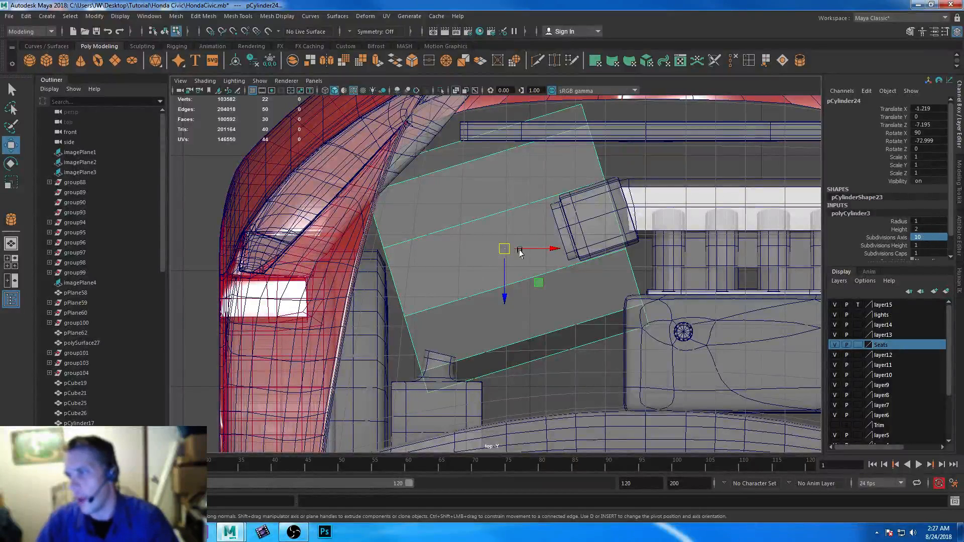
drag(504, 251, 353, 279)
key(r)
key(w)
drag(520, 248, 538, 243)
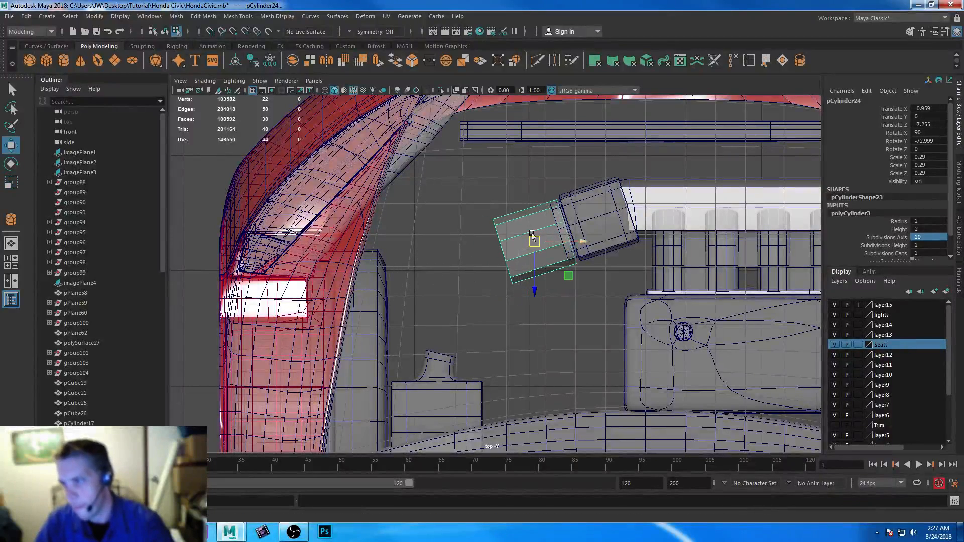
right_drag(517, 222, 464, 220)
drag(453, 191, 520, 324)
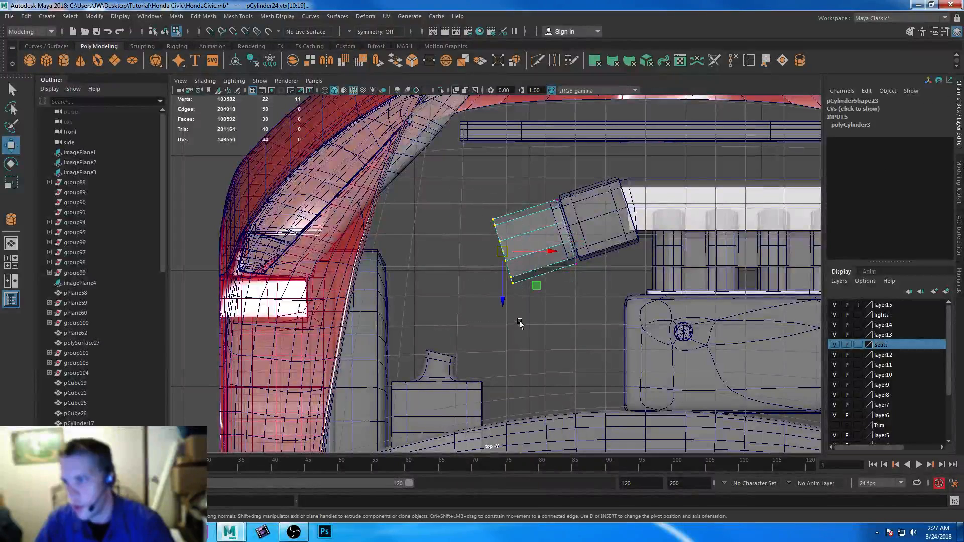
middle_drag(536, 285, 568, 274)
click(497, 184)
key(ctrl+z)
key(ctrl+z)
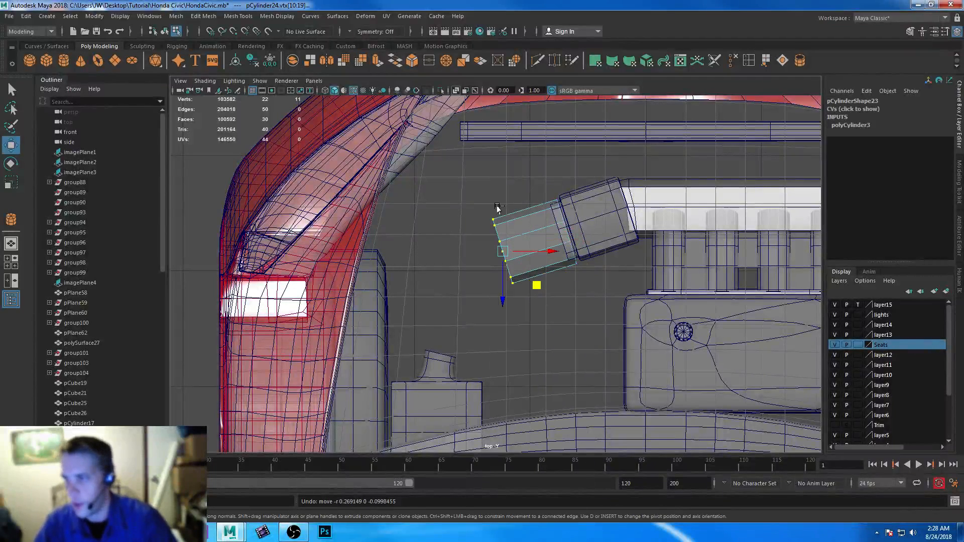
- Extrude the cap faces at the cylinder's free end, pull them away from the manifold and rotate them to start the bend
right_drag(526, 184, 531, 304)
drag(452, 195, 532, 340)
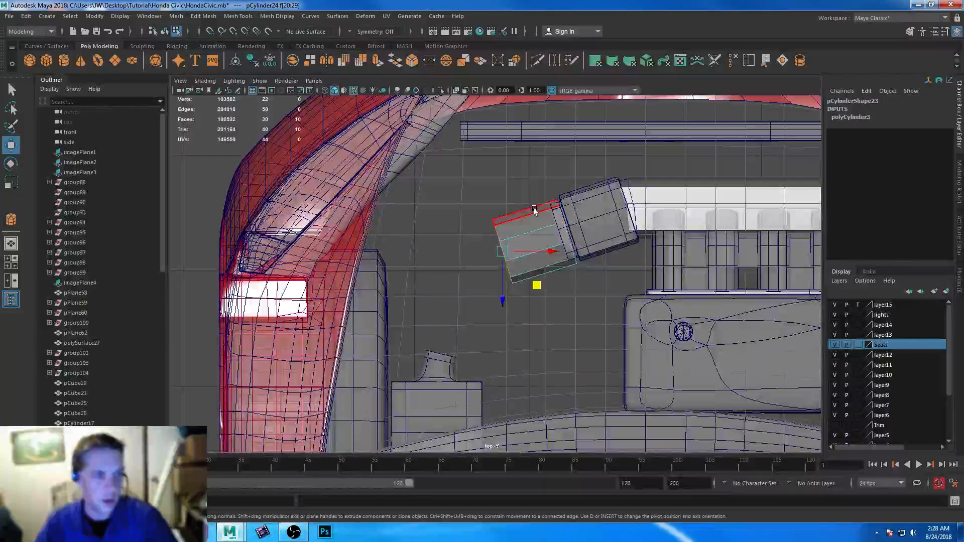
drag(527, 196, 533, 347)
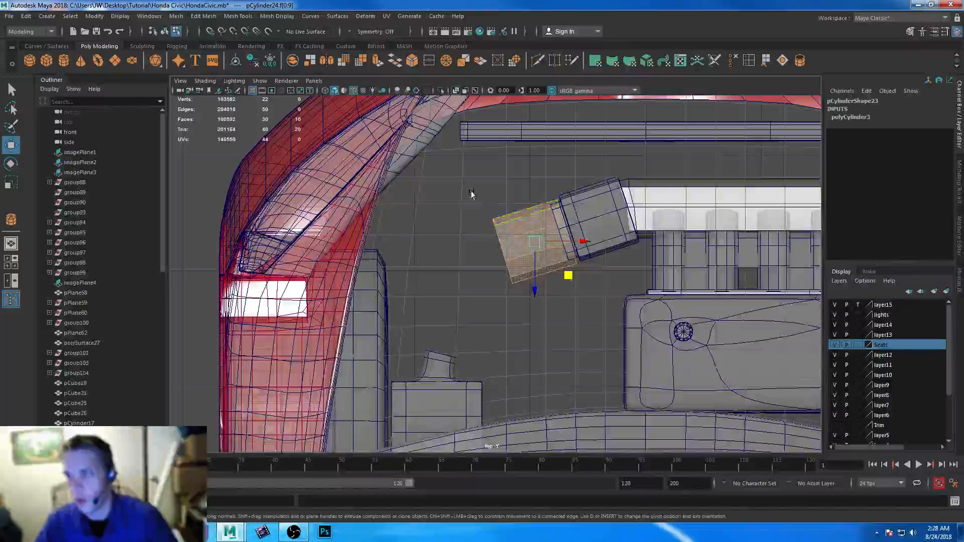
drag(455, 206, 525, 328)
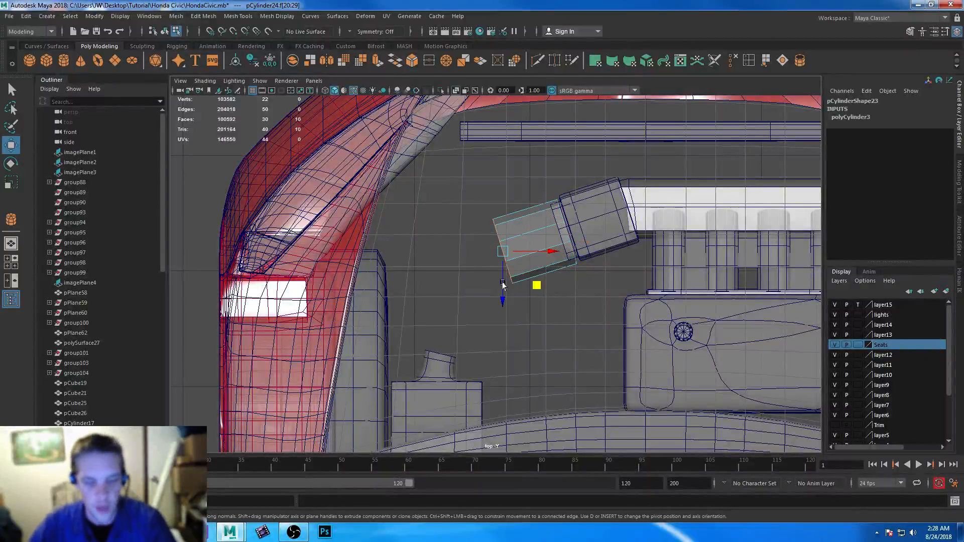
click(377, 59)
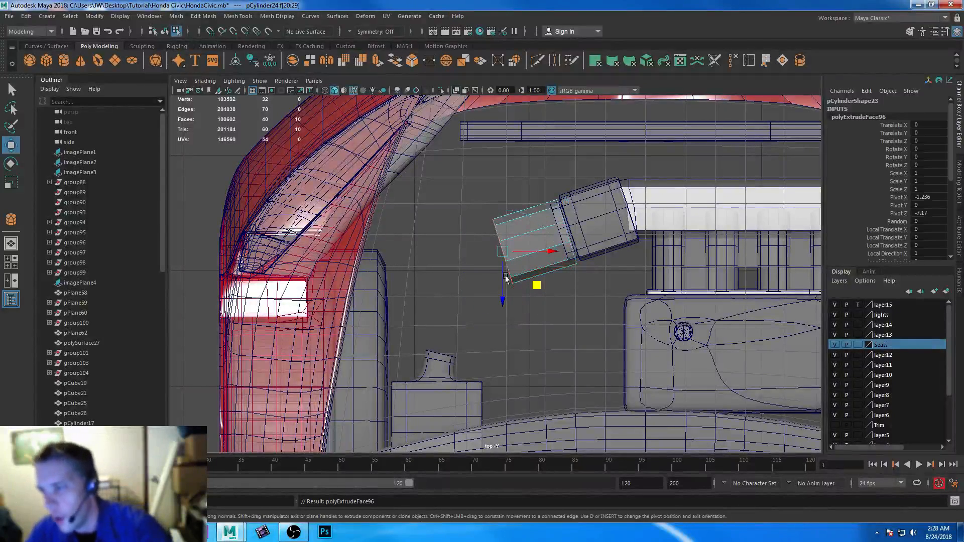
drag(505, 253, 457, 277)
key(e)
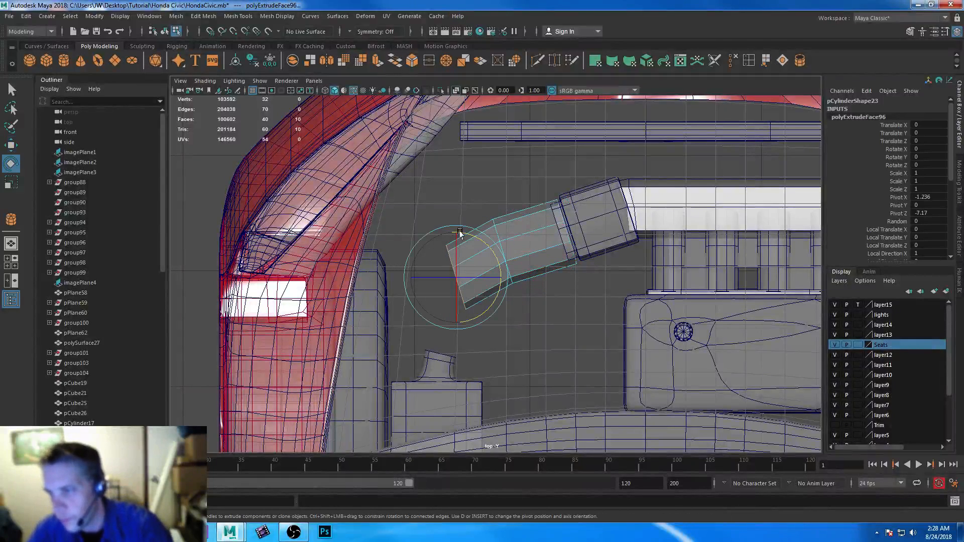
drag(475, 238, 448, 230)
key(w)
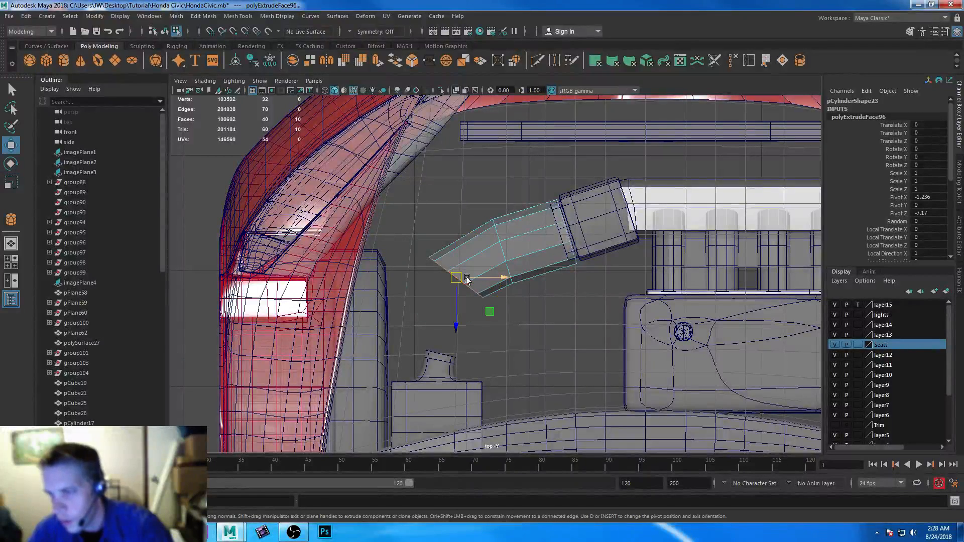
- Extrude the pipe's end three more times, moving and rotating each section so the pipe curves down to the box's spout
mouse_move(455, 278)
shift+mouse_down()
mouse_move(472, 271)
mouse_move(446, 279)
mouse_move(443, 291)
shift+mouse_up()
key(e)
drag(461, 248, 440, 247)
key(w)
shift+drag(443, 291, 440, 361)
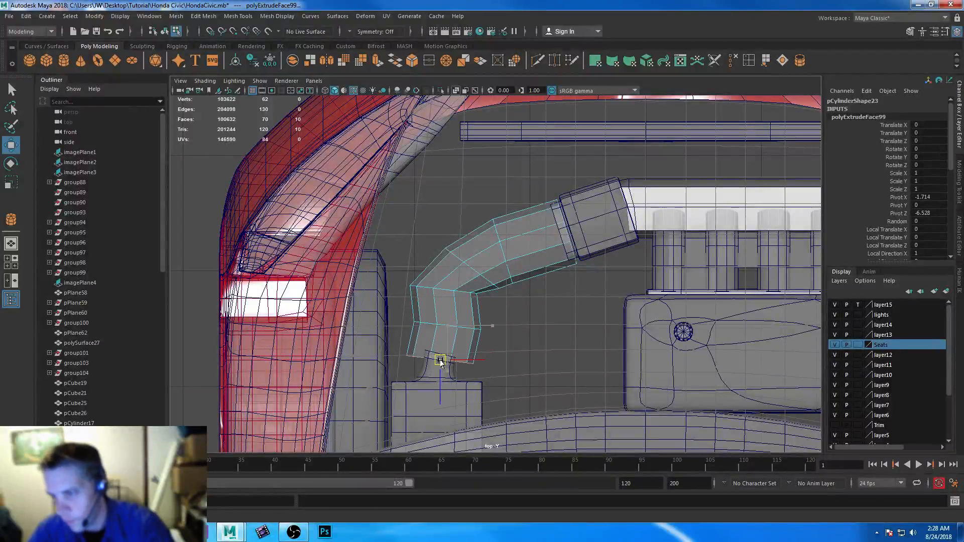
key(e)
drag(470, 328, 475, 336)
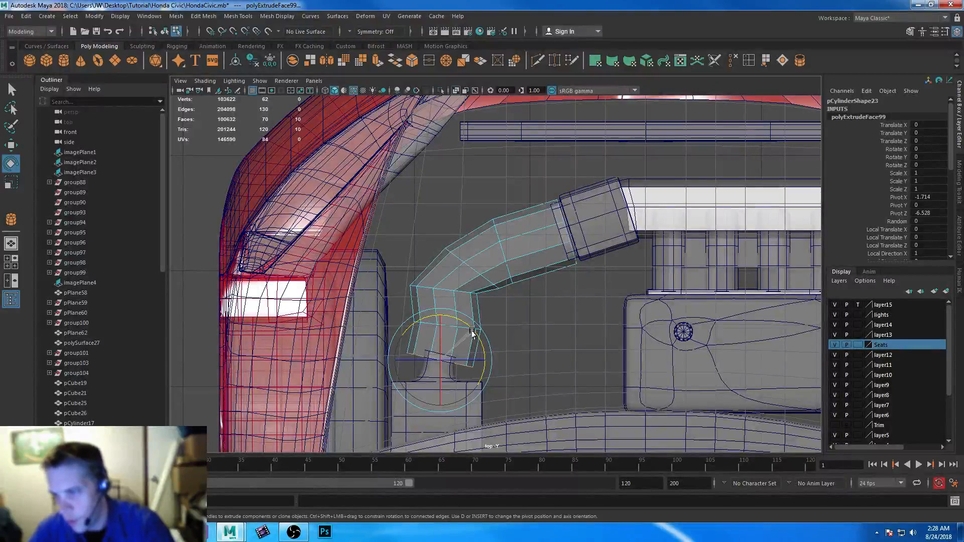
- Compare the pipe with the engine bay reference photo, and raise it to about 3.031 in Translate Y in the perspective view
click(136, 532)
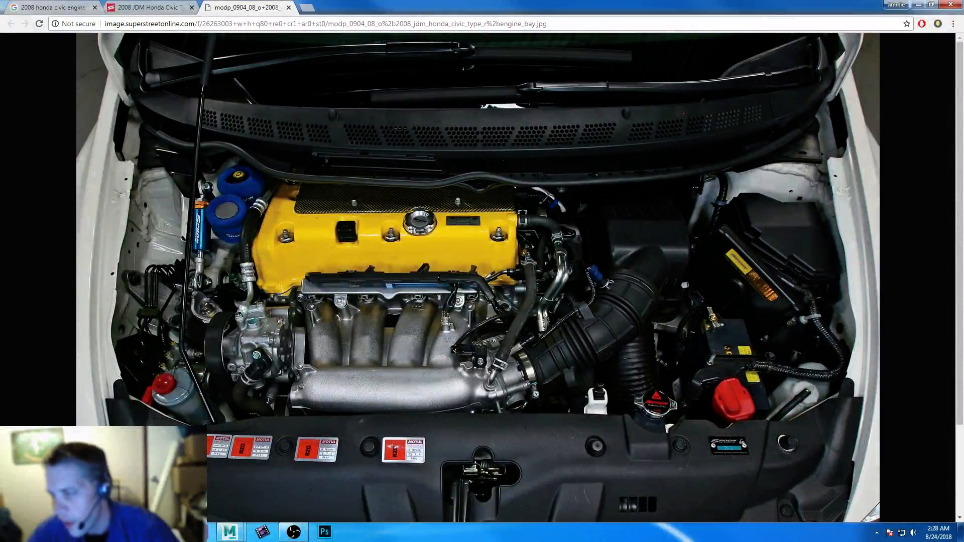
click(136, 533)
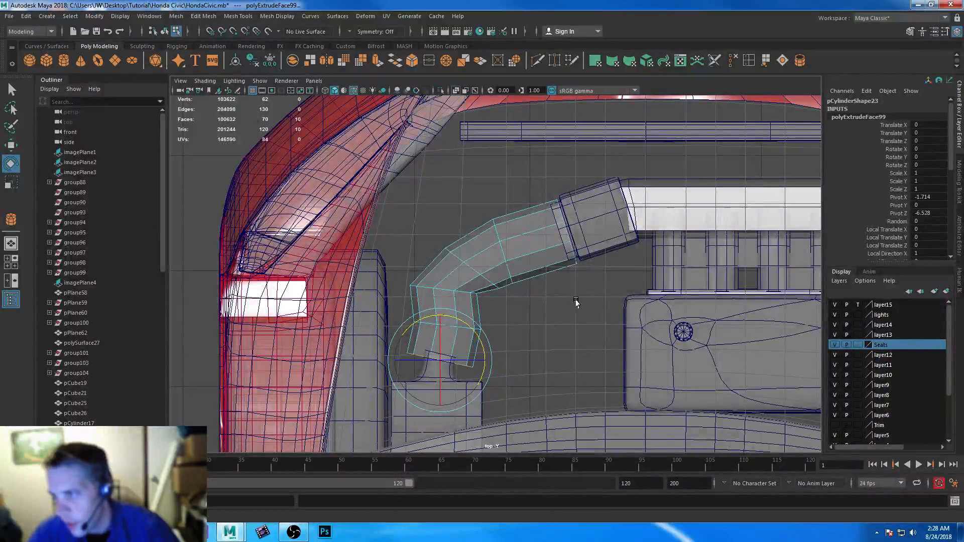
click(135, 532)
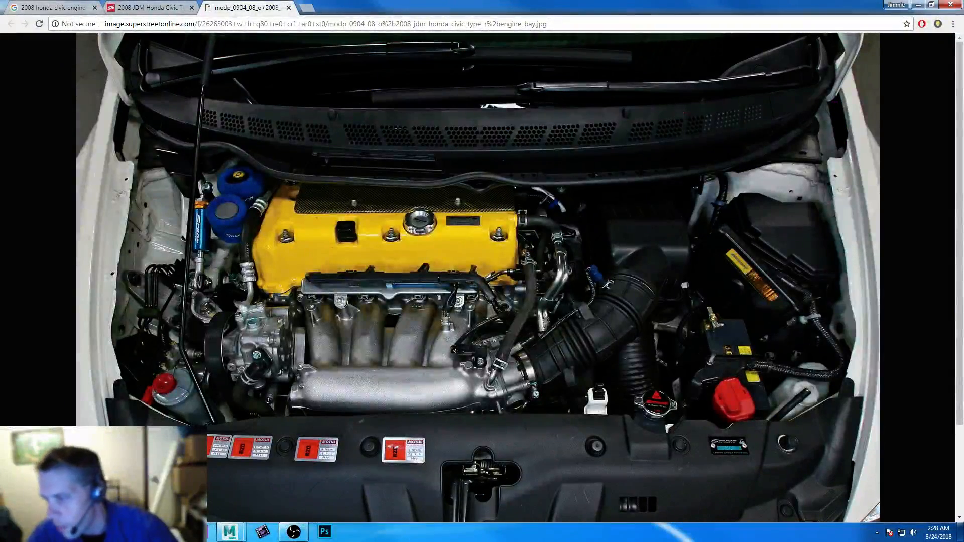
click(135, 533)
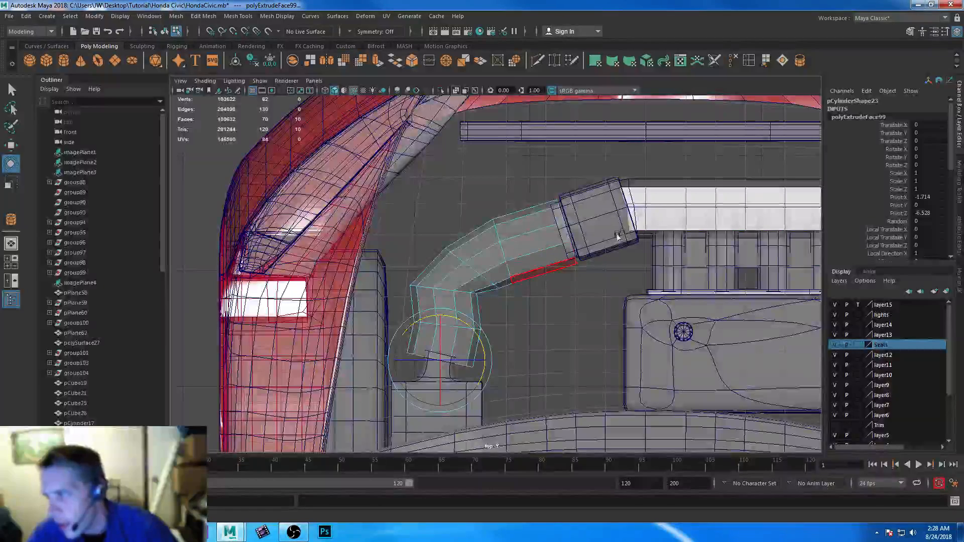
key(space)
key(space)
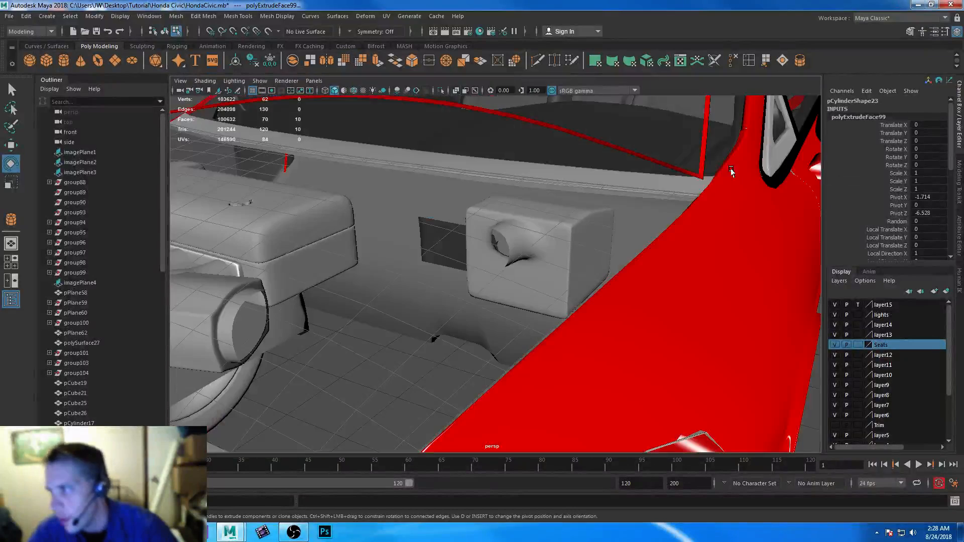
mouse_move(424, 306)
alt+mouse_down()
mouse_move(478, 301)
mouse_move(439, 338)
mouse_move(408, 290)
mouse_move(424, 295)
alt+mouse_up()
right_drag(425, 295, 487, 219)
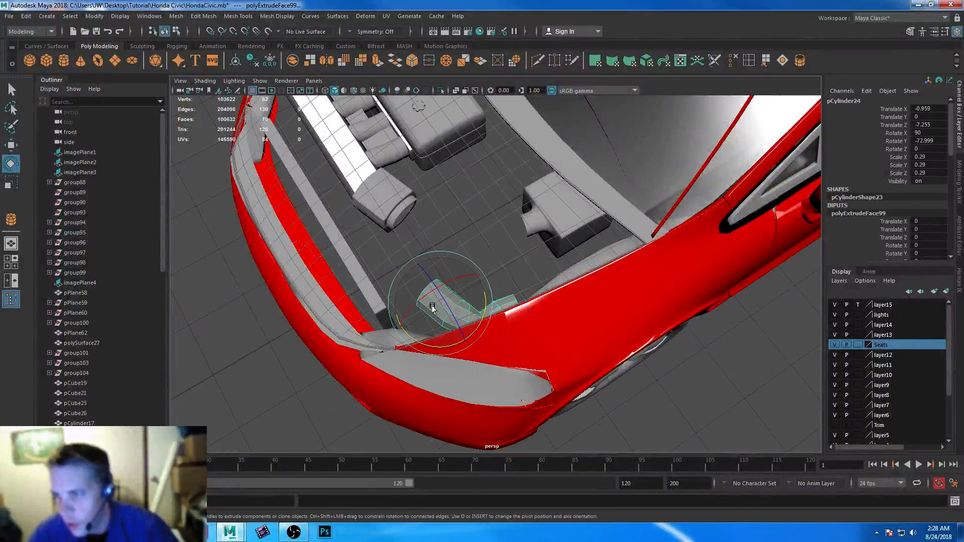
key(w)
drag(437, 290, 436, 200)
- Insert an edge loop close to the pipe's manifold end and display the pipe with smooth mesh preview
alt+right_drag(355, 170, 414, 312)
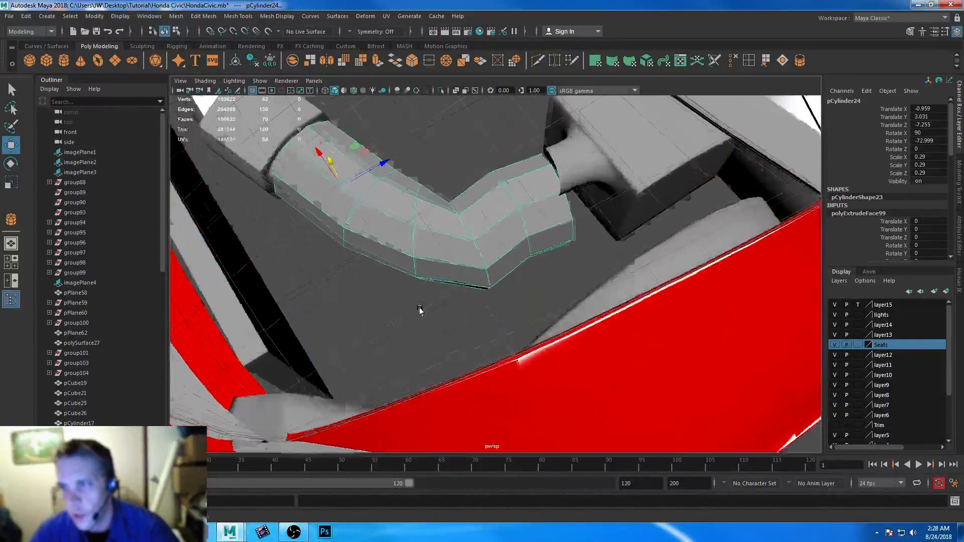
alt+drag(414, 312, 387, 269)
alt+middle_drag(387, 269, 430, 292)
alt+right_drag(430, 293, 411, 304)
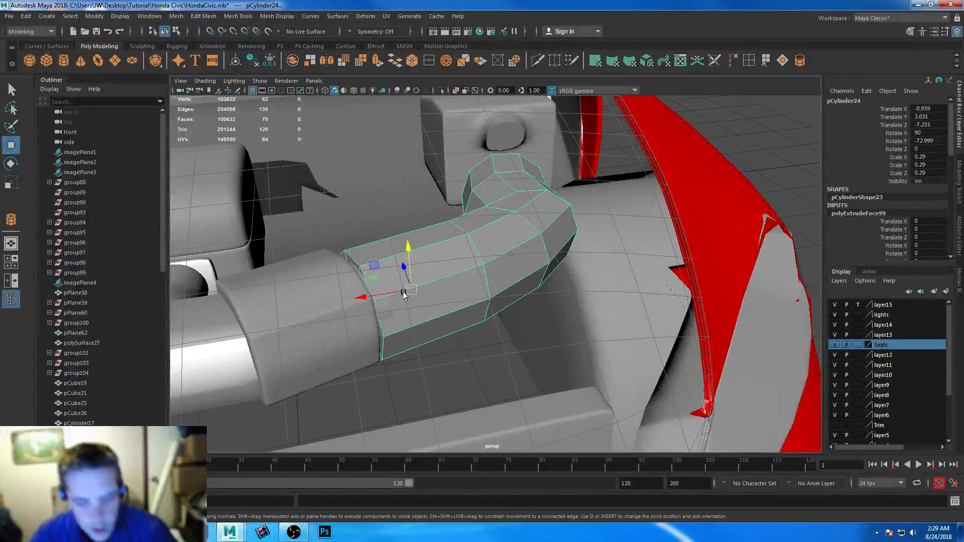
click(750, 61)
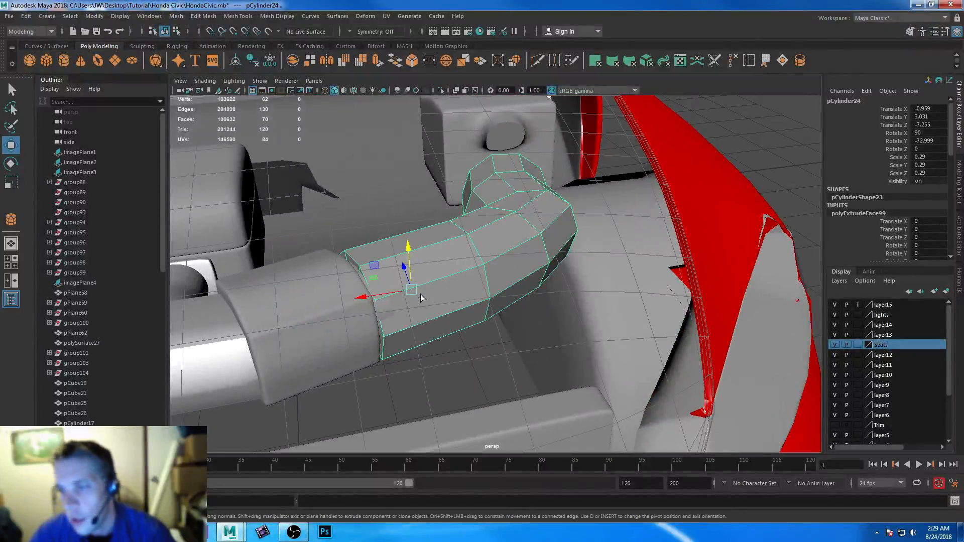
click(378, 303)
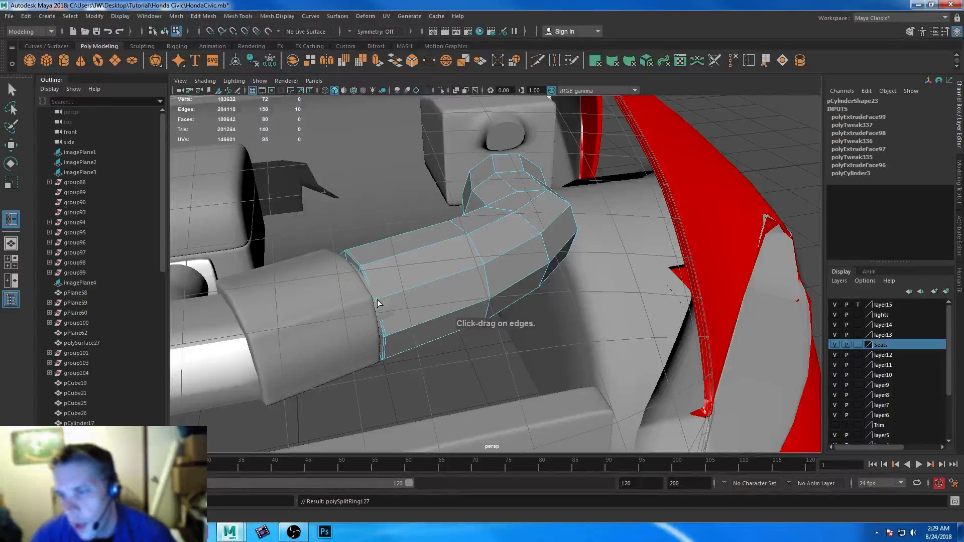
key(3)
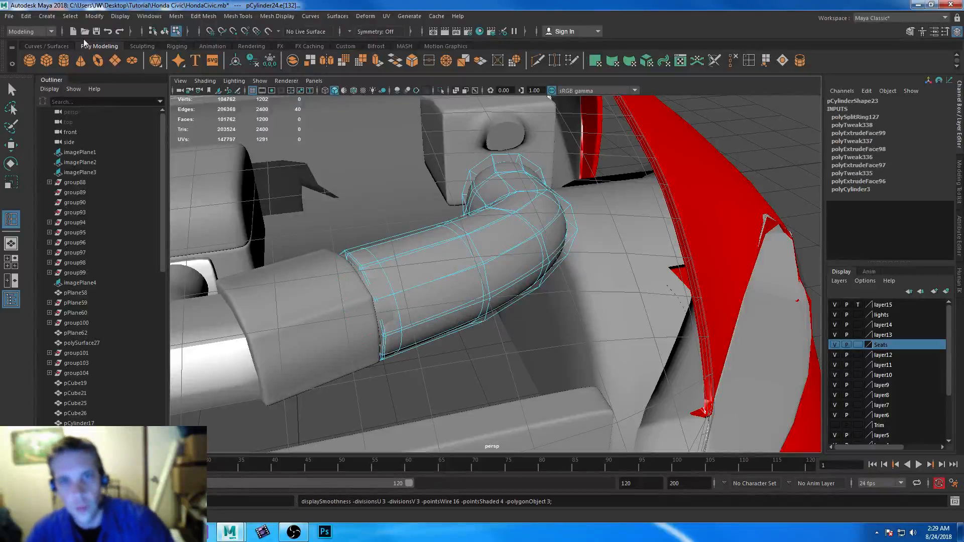
click(10, 89)
- Select the vertices of the two rings at the pipe's manifold end and fit them against the end block
alt+drag(430, 280, 498, 281)
right_click(473, 243)
click(424, 243)
drag(499, 205, 616, 439)
key(w)
drag(548, 263, 547, 258)
alt+drag(595, 306, 410, 311)
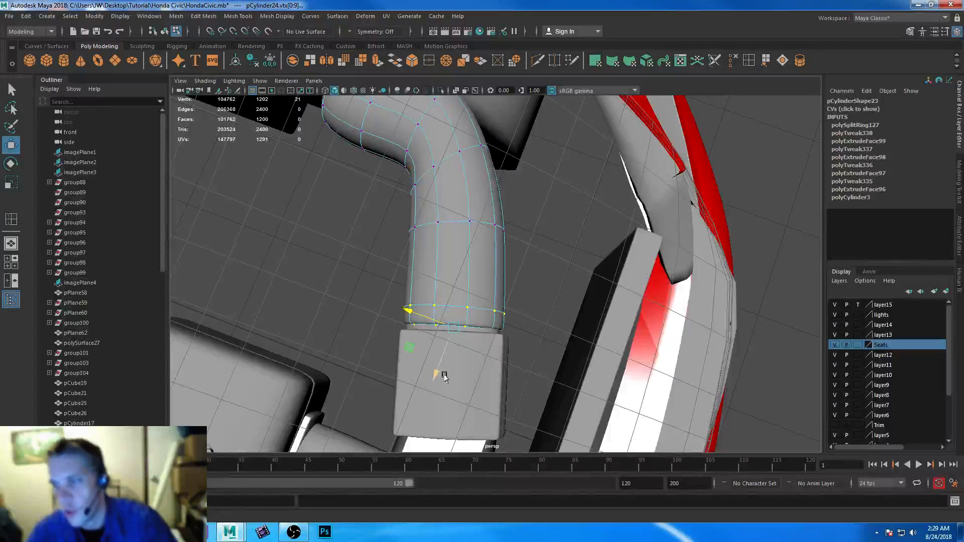
key(e)
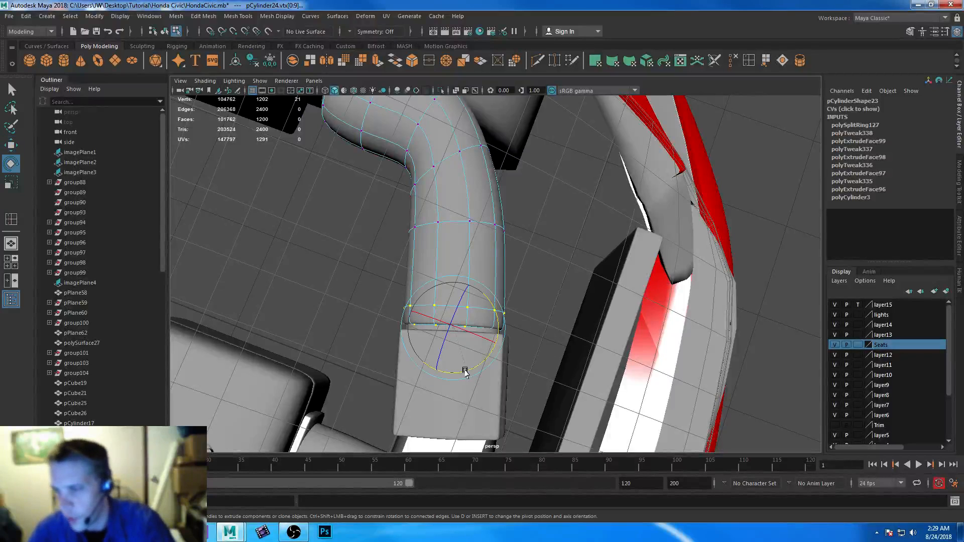
alt+drag(564, 341, 497, 284)
- Turn off smooth preview on the spouted box and move the front edge below its spout downward
alt+drag(571, 288, 602, 287)
click(621, 266)
key(1)
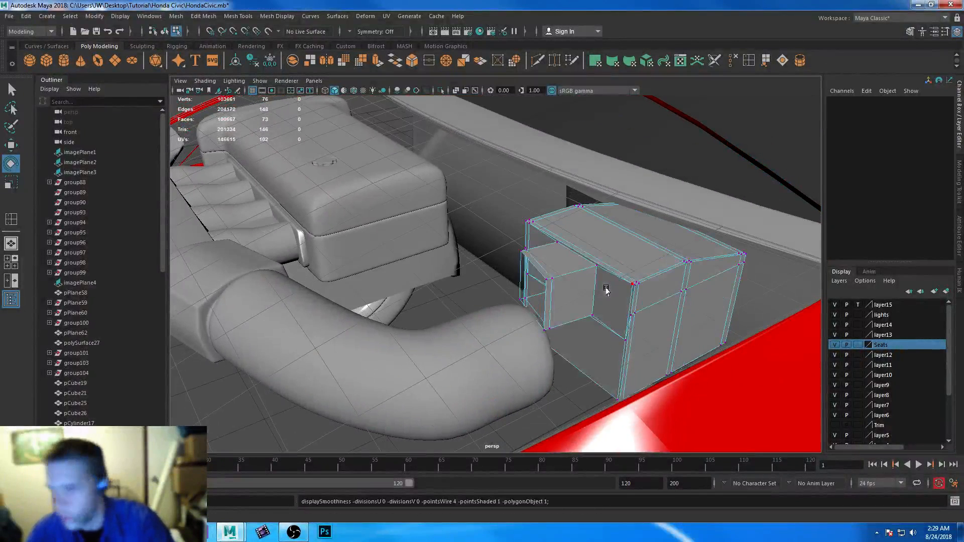
right_drag(609, 291, 615, 214)
double_click(596, 287)
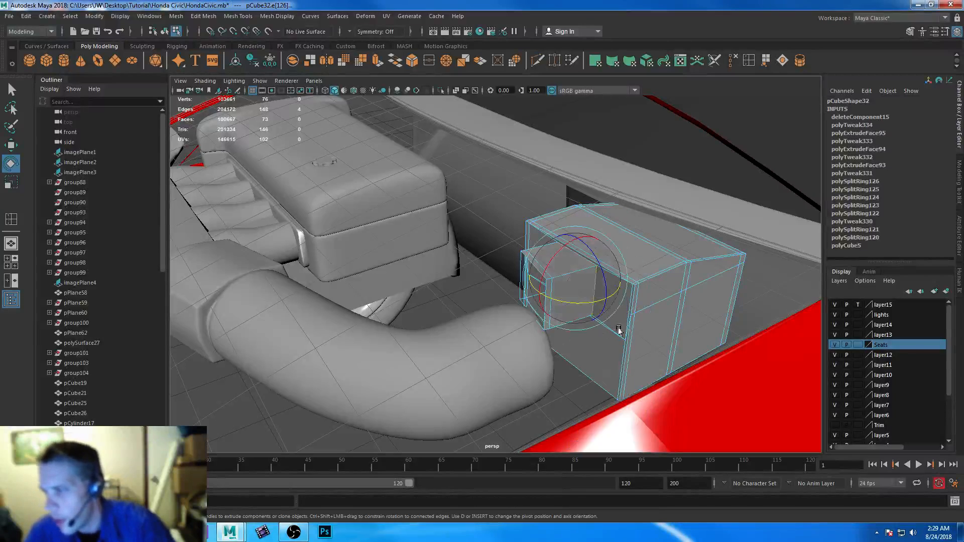
key(q)
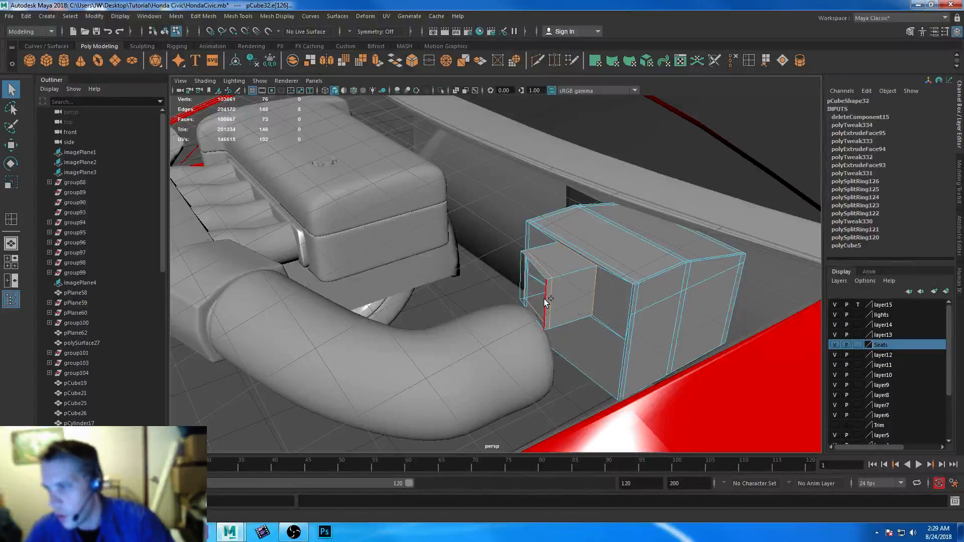
alt+drag(485, 326, 535, 267)
alt+drag(582, 395, 549, 372)
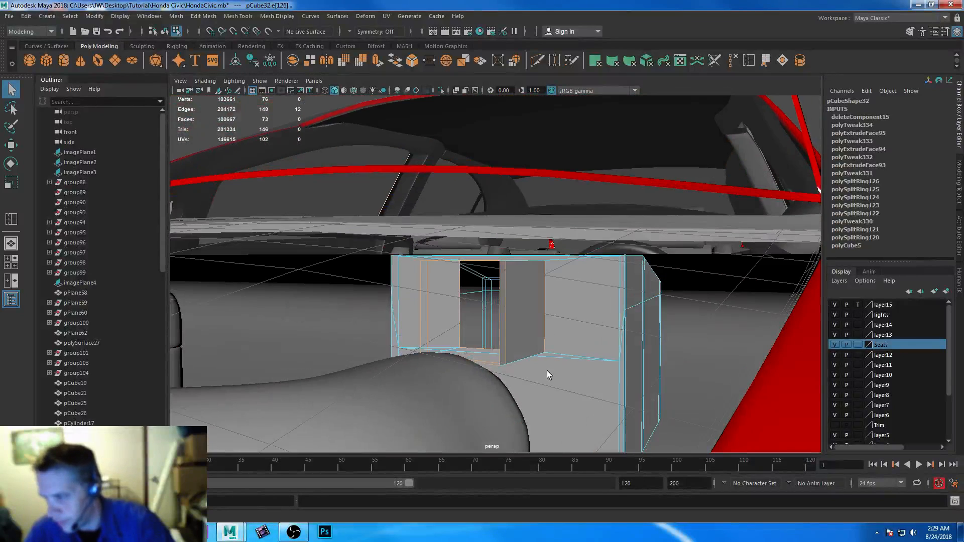
click(544, 358)
key(w)
drag(500, 304, 499, 370)
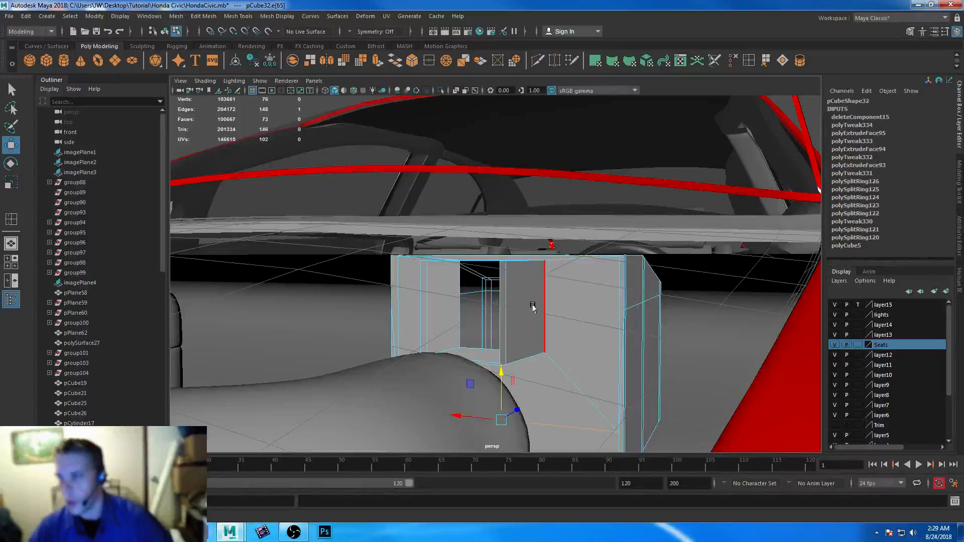
- Select the edge loops around the box's spout and lower them to line up with the pipe's end
double_click(499, 349)
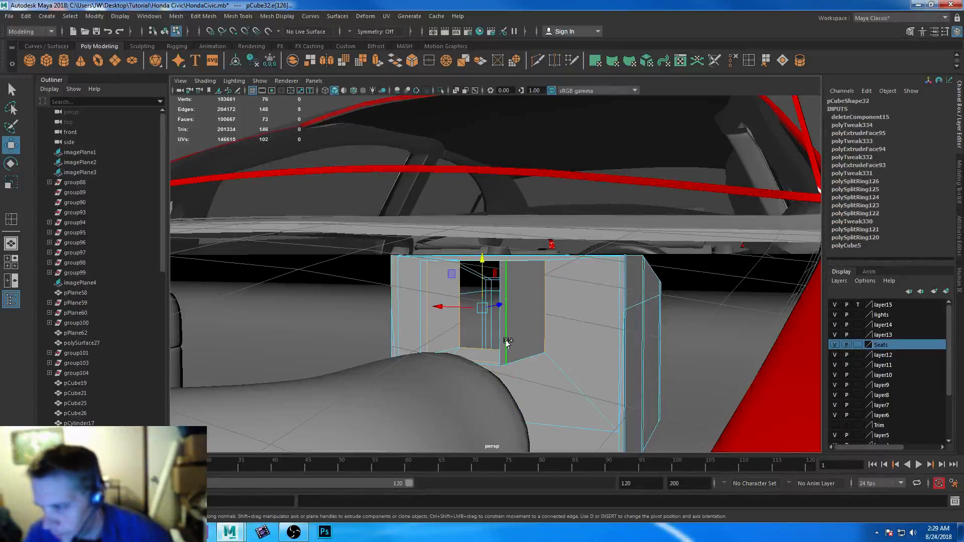
alt+drag(556, 387, 538, 338)
shift+double_click(503, 269)
drag(503, 269, 506, 286)
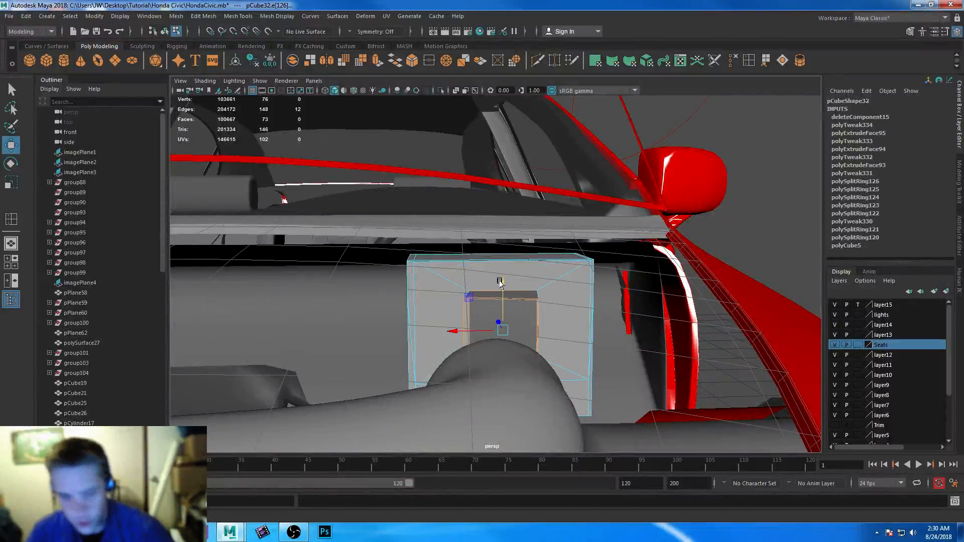
- Smooth the box's display again and scale the spout's edge loops wider and taller to form a rounder opening
key(3)
key(r)
mouse_move(447, 334)
mouse_down()
mouse_move(415, 329)
mouse_move(458, 330)
mouse_up()
key(space)
key(space)
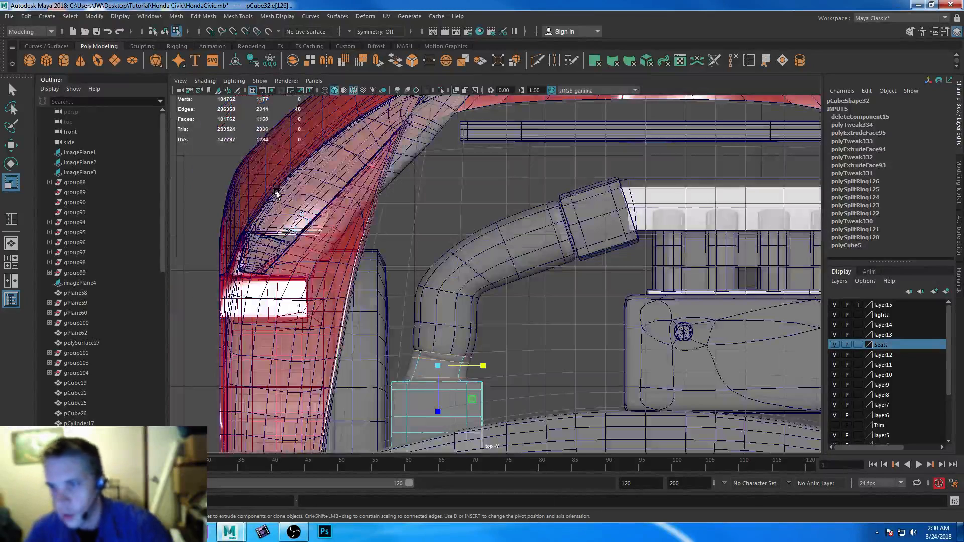
key(w)
key(space)
key(space)
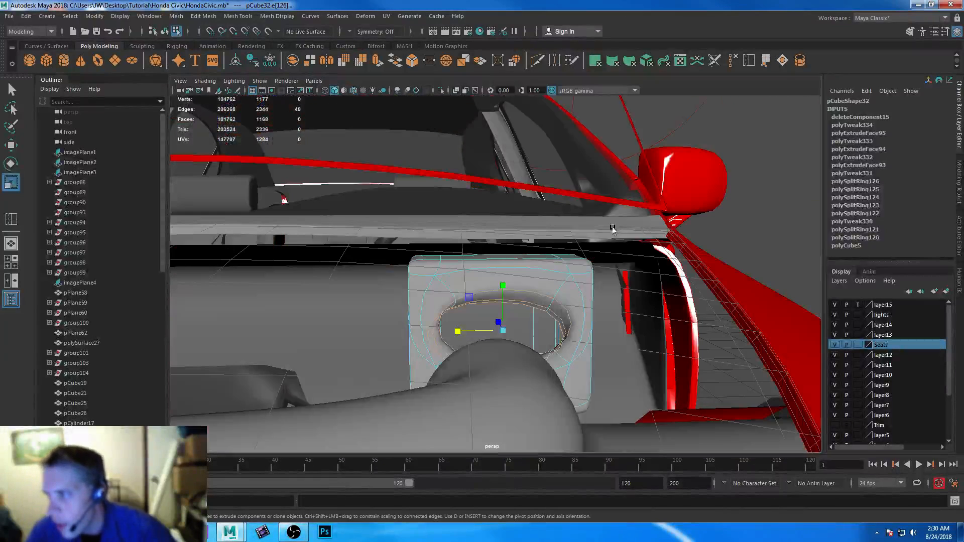
drag(500, 286, 498, 246)
- Insert an edge loop close to the pipe's end that faces the box's spout
alt+drag(600, 333, 487, 343)
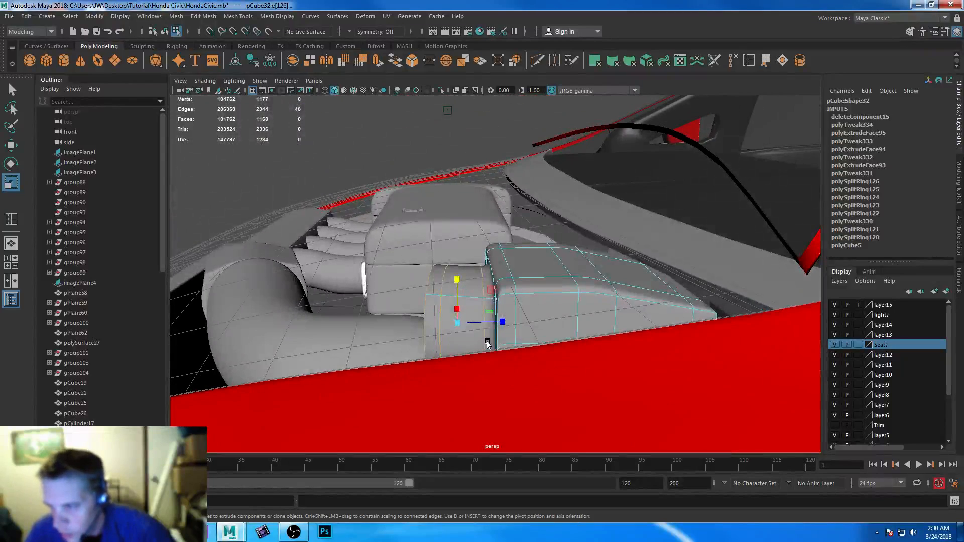
double_click(338, 326)
alt+drag(358, 344, 402, 309)
click(694, 66)
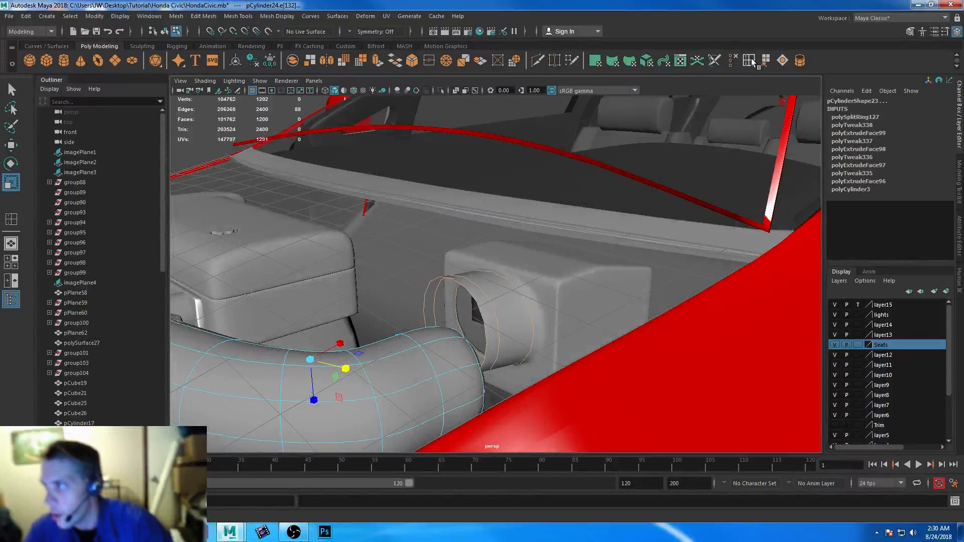
alt+drag(427, 357, 402, 393)
drag(452, 326, 461, 327)
key(q)
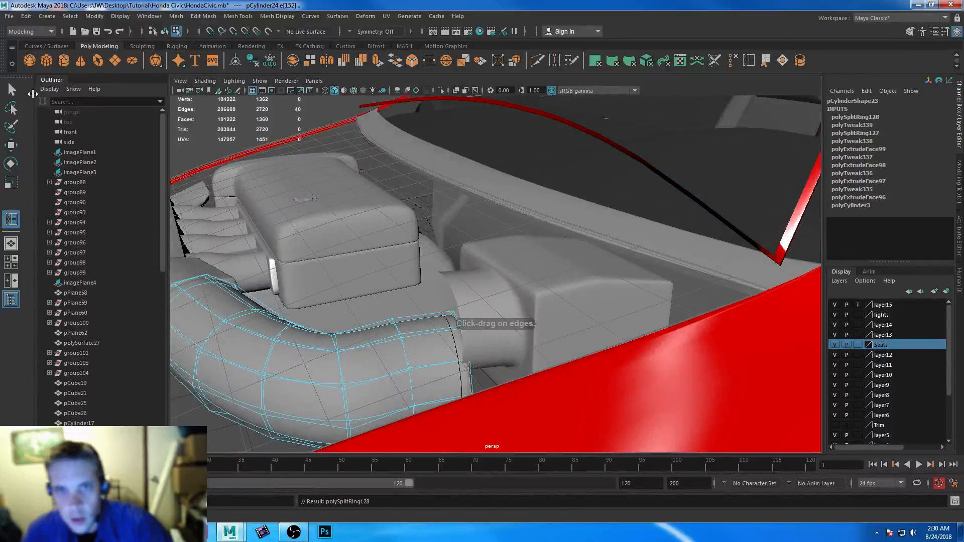
- In the side view, raise the two vertex rings at the pipe's box end
right_drag(379, 241, 332, 221)
alt+drag(434, 322, 415, 329)
right_drag(425, 317, 420, 216)
click(463, 322)
right_drag(402, 273, 383, 254)
alt+drag(394, 276, 406, 339)
key(space)
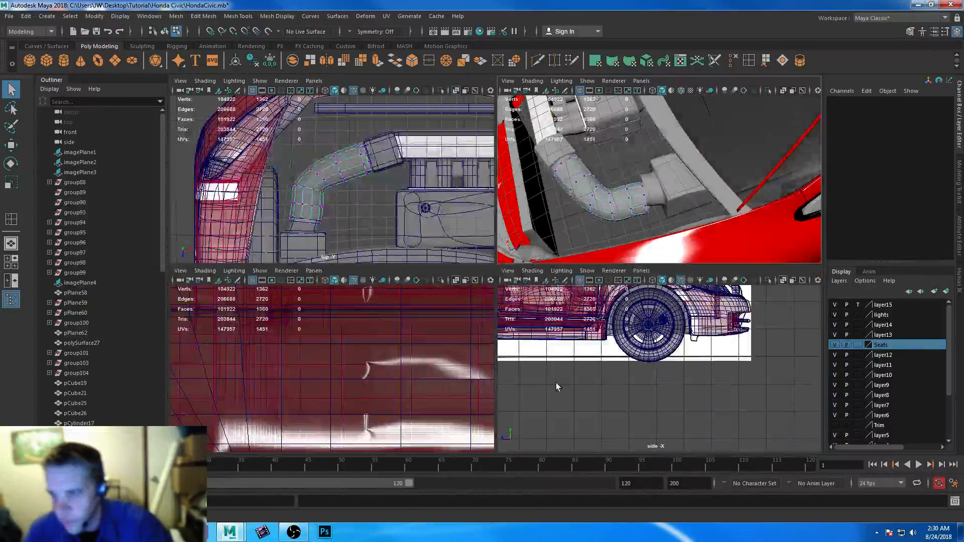
key(space)
alt+middle_drag(621, 281, 541, 472)
alt+right_drag(297, 133, 670, 533)
alt+middle_drag(394, 298, 517, 258)
alt+right_drag(517, 258, 409, 326)
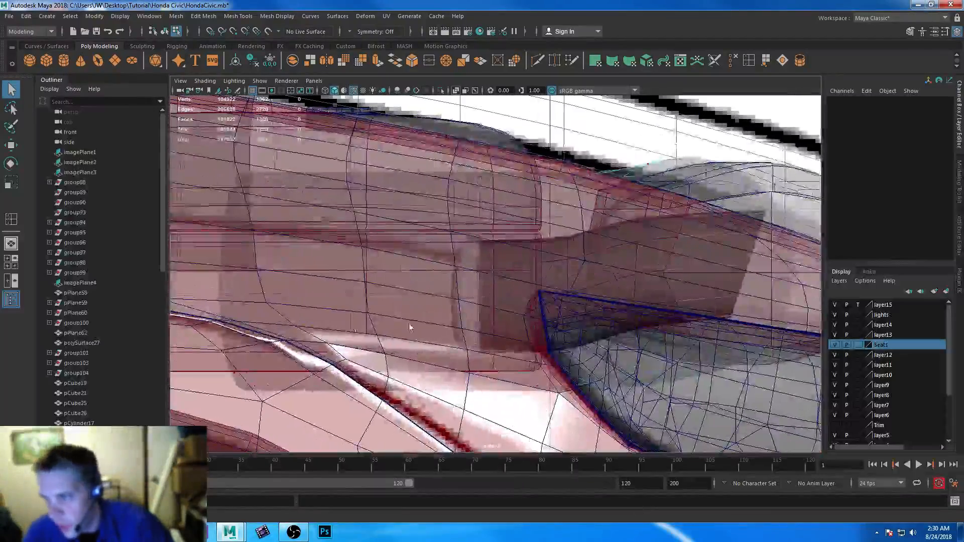
alt+middle_drag(370, 295, 505, 279)
drag(334, 148, 447, 452)
key(w)
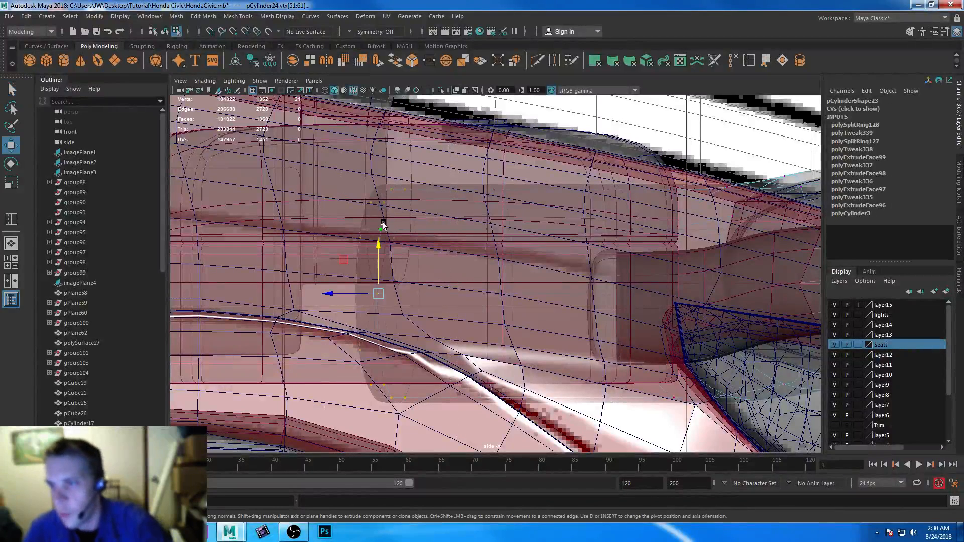
drag(377, 246, 361, 142)
- Raise the pipe's next vertex ring, just ahead of its box end, to continue the upward slope
drag(565, 357, 467, 132)
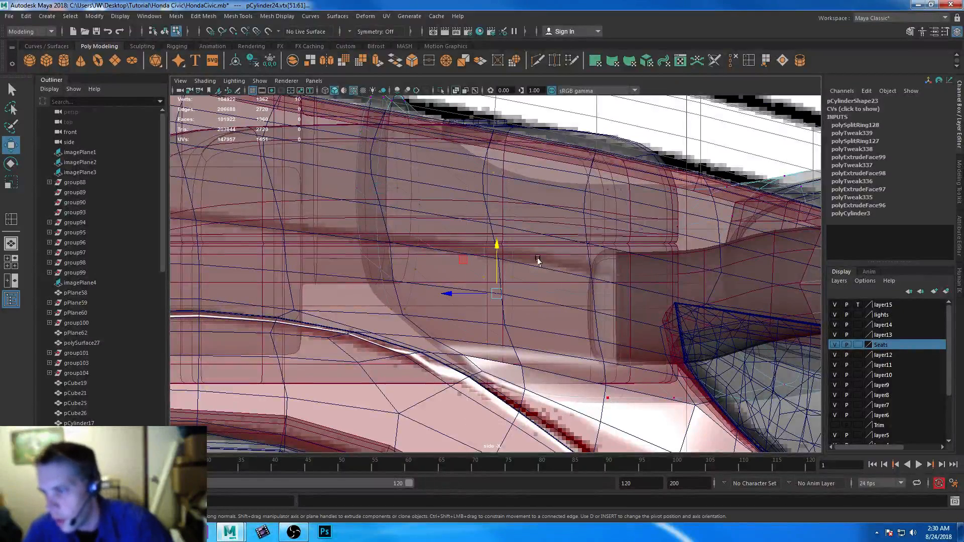
drag(496, 196, 495, 151)
alt+middle_drag(495, 155, 529, 215)
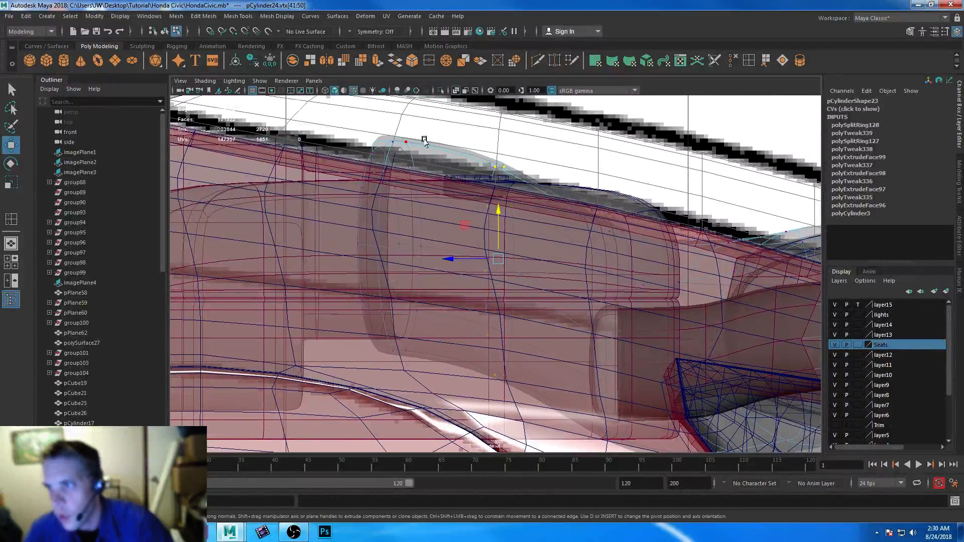
drag(498, 212, 499, 207)
- Narrow the vertex selection to the single ring at the pipe's bend and save the scene
drag(566, 256, 657, 452)
key(space)
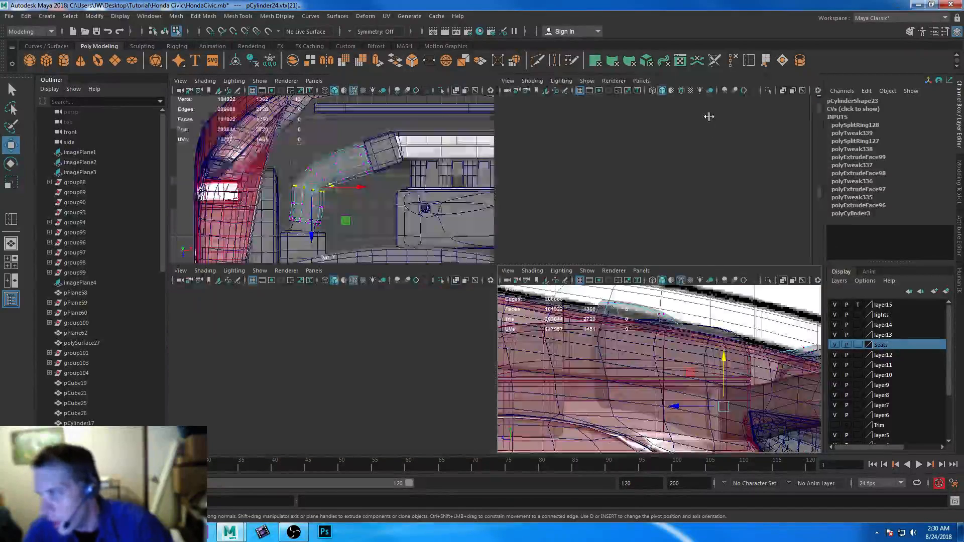
key(space)
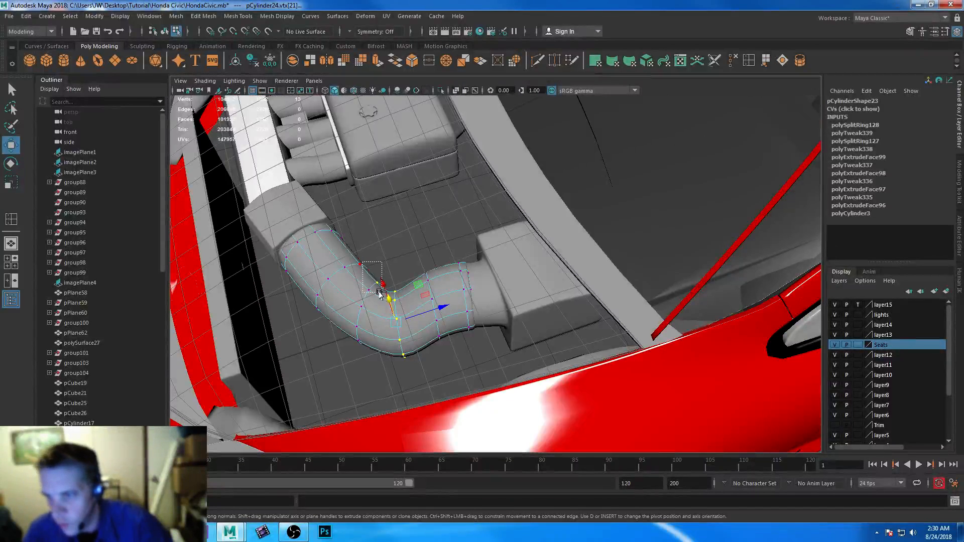
alt+drag(536, 260, 621, 331)
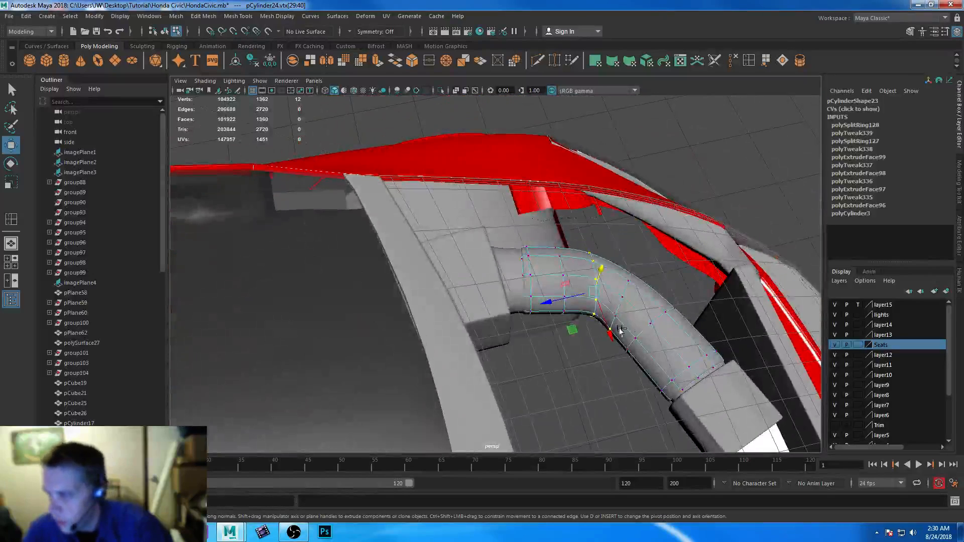
alt+drag(582, 384, 449, 300)
key(ctrl+s)
- Inspect the modelled engine bay from several angles and compare its layout with the engine bay reference photo in the browser
alt+right_drag(449, 300, 359, 220)
alt+drag(360, 220, 418, 224)
alt+right_drag(418, 224, 419, 275)
alt+drag(419, 275, 441, 299)
alt+drag(477, 359, 504, 310)
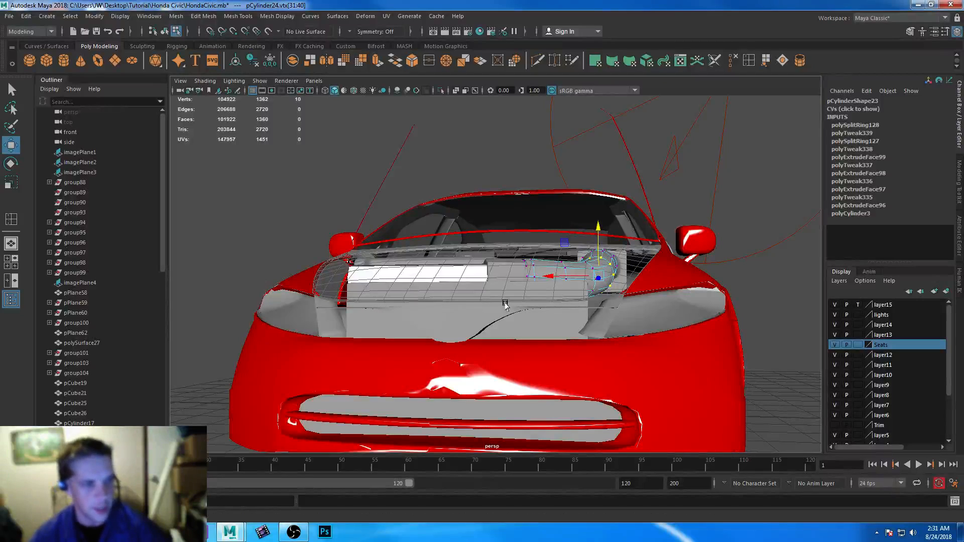
alt+drag(373, 275, 513, 287)
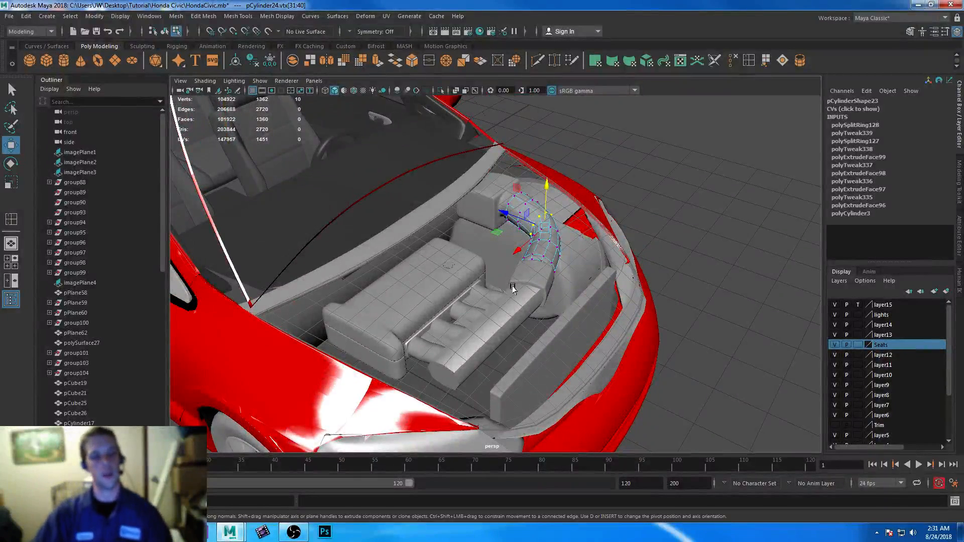
alt+drag(497, 366, 421, 369)
click(167, 532)
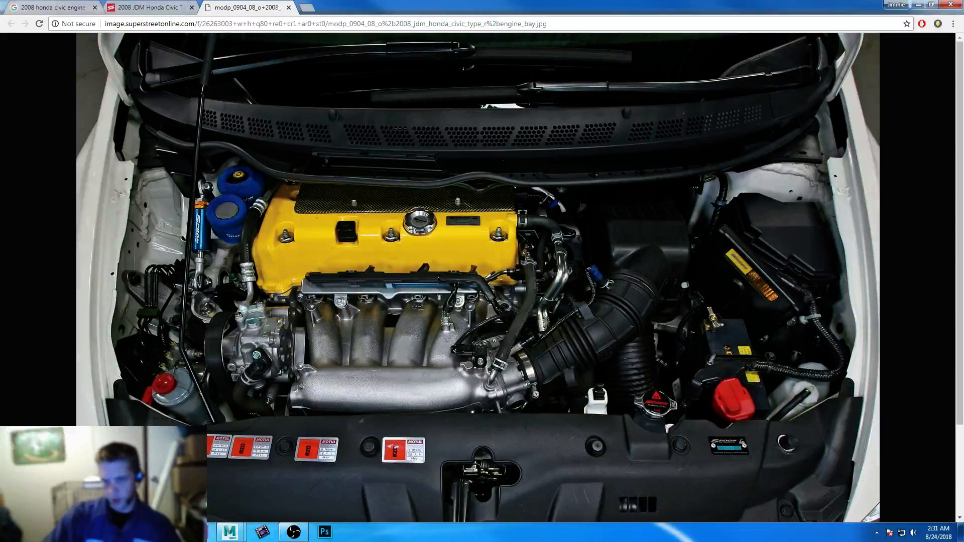
key(alt+Tab)
alt+drag(442, 251, 362, 269)
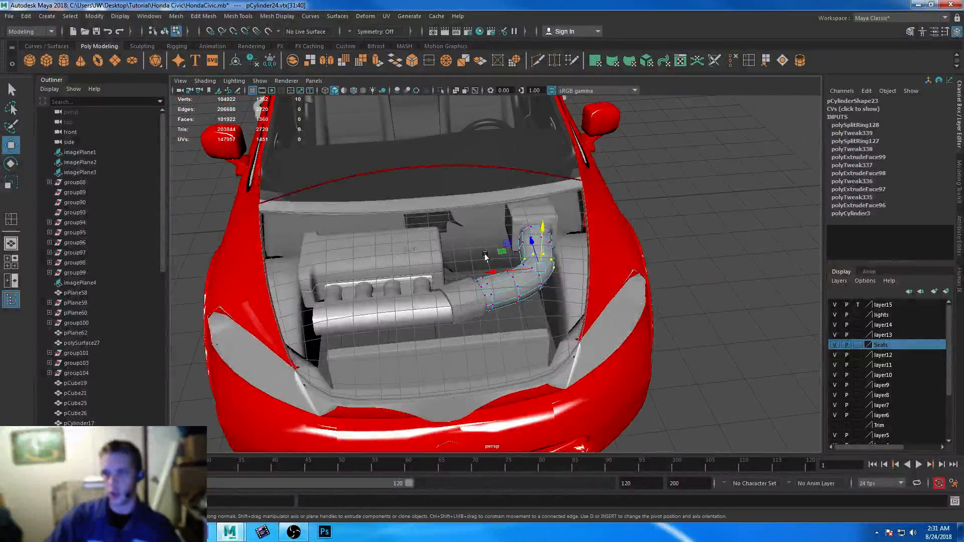
key(alt+Tab)
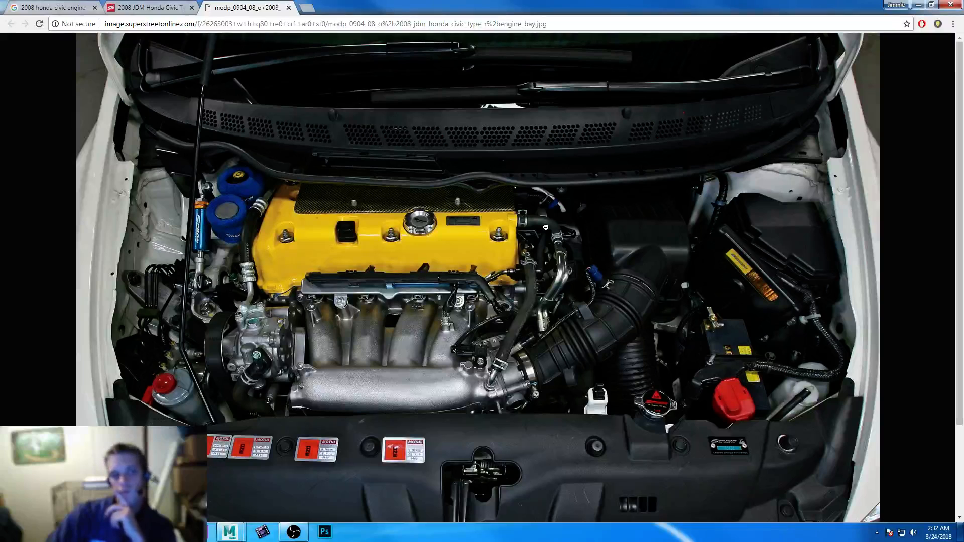
key(alt+Tab)
alt+drag(387, 233, 377, 273)
alt+middle_drag(389, 251, 458, 265)
alt+drag(458, 263, 454, 253)
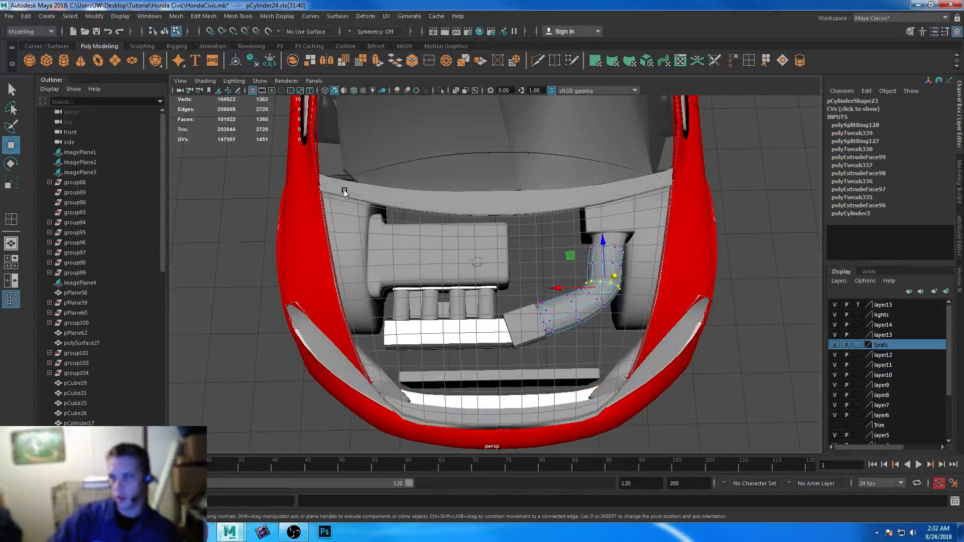
- Select the engine cover, intake runners, manifold and end block and shift them sideways toward the pipe, with the end block's Translate X at -0.516
drag(344, 187, 555, 384)
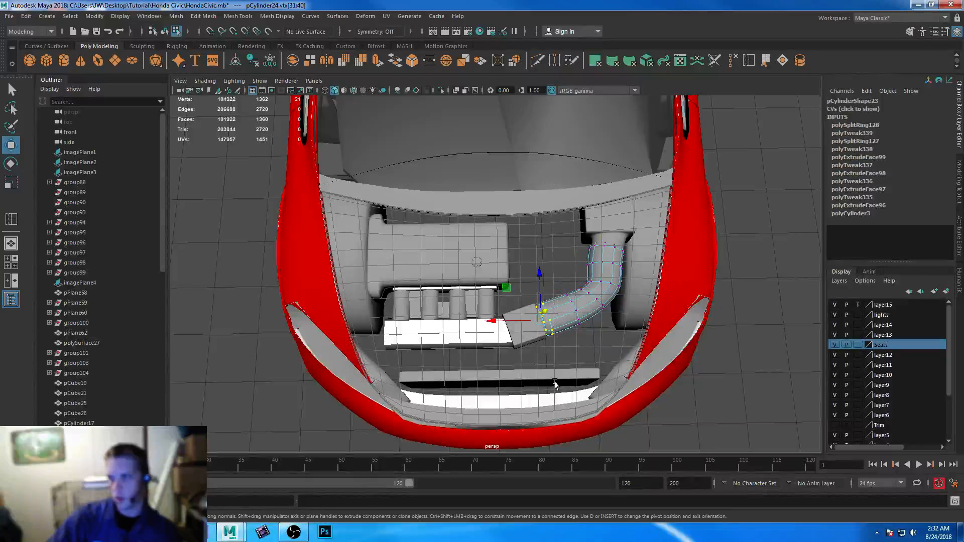
shift+click(502, 266)
right_drag(392, 244, 427, 231)
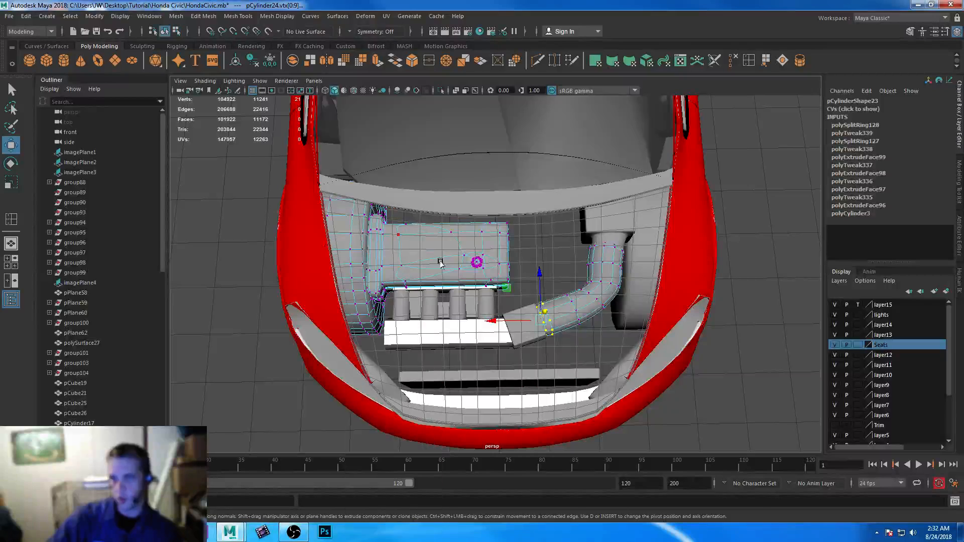
shift+click(505, 279)
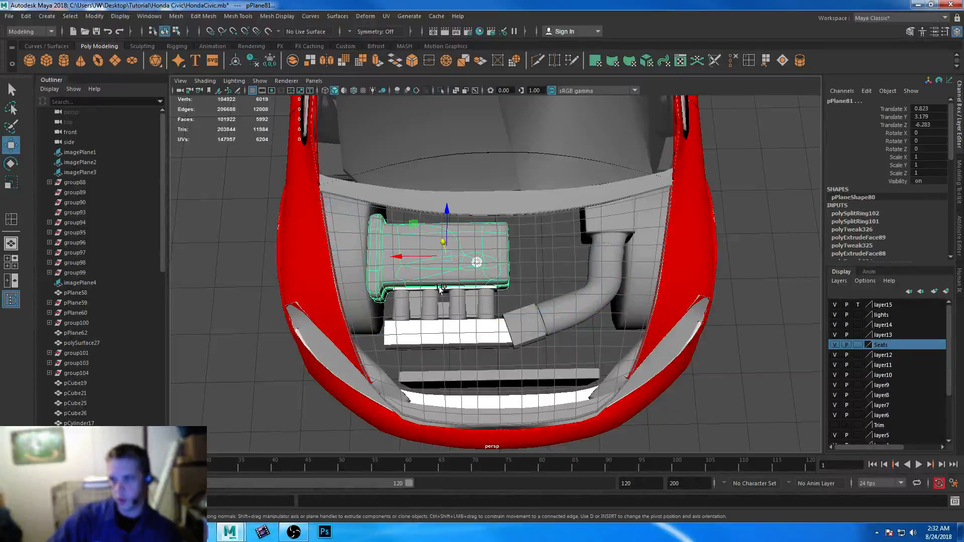
shift+click(466, 301)
shift+click(476, 334)
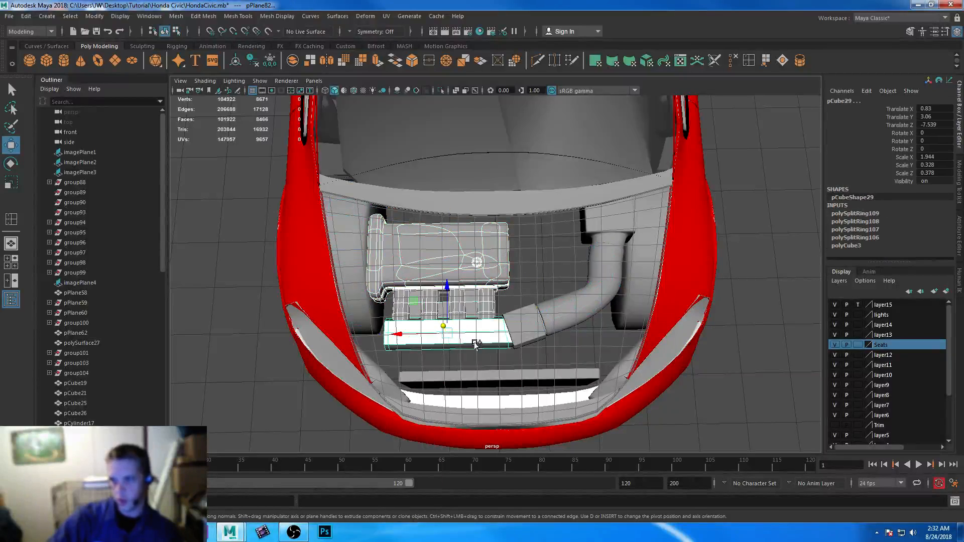
shift+click(519, 325)
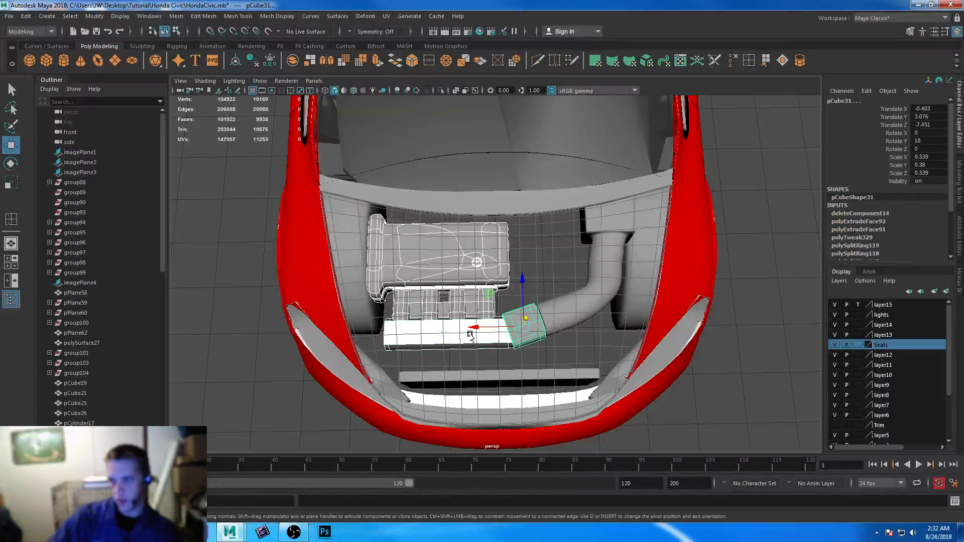
drag(478, 329, 485, 329)
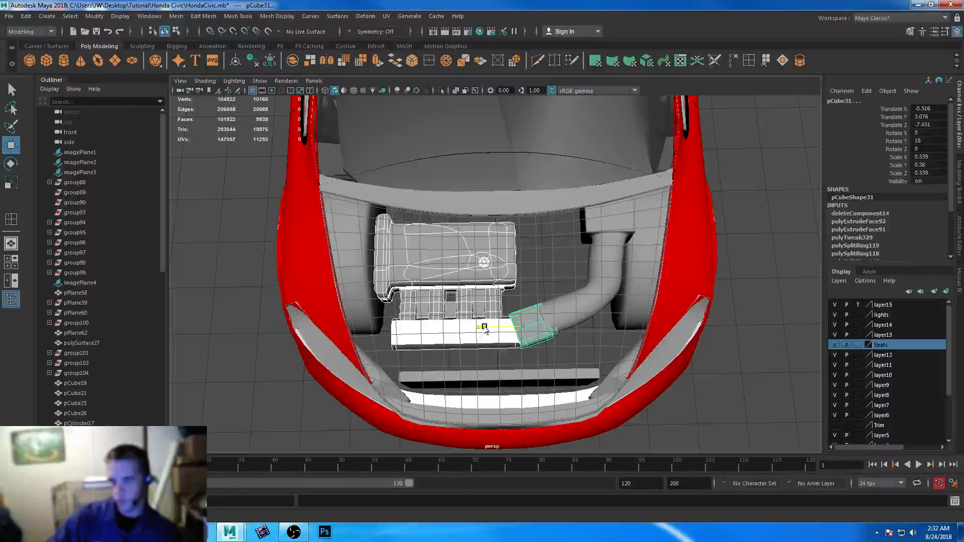
- Shift the pipe's manifold-end vertices sideways along X to realign them with the end block
click(580, 315)
right_drag(580, 315, 531, 244)
alt+middle_drag(544, 291, 467, 258)
alt+drag(467, 257, 468, 264)
drag(420, 289, 420, 289)
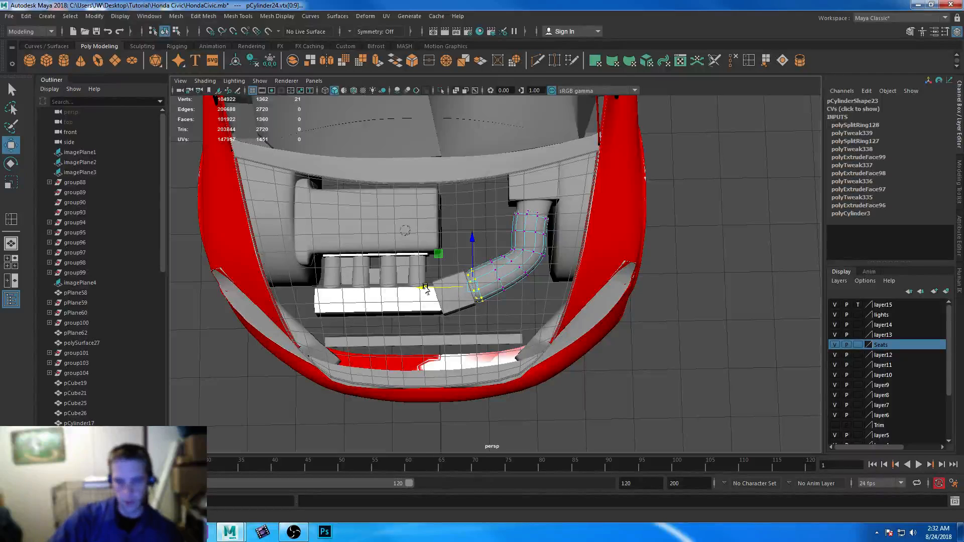
- Turn off smooth preview on the manifold's end block and set it to edge selection at its neck facing the pipe
key(f)
alt+drag(458, 320, 620, 317)
click(604, 318)
right_drag(499, 285, 500, 232)
alt+drag(332, 266, 401, 271)
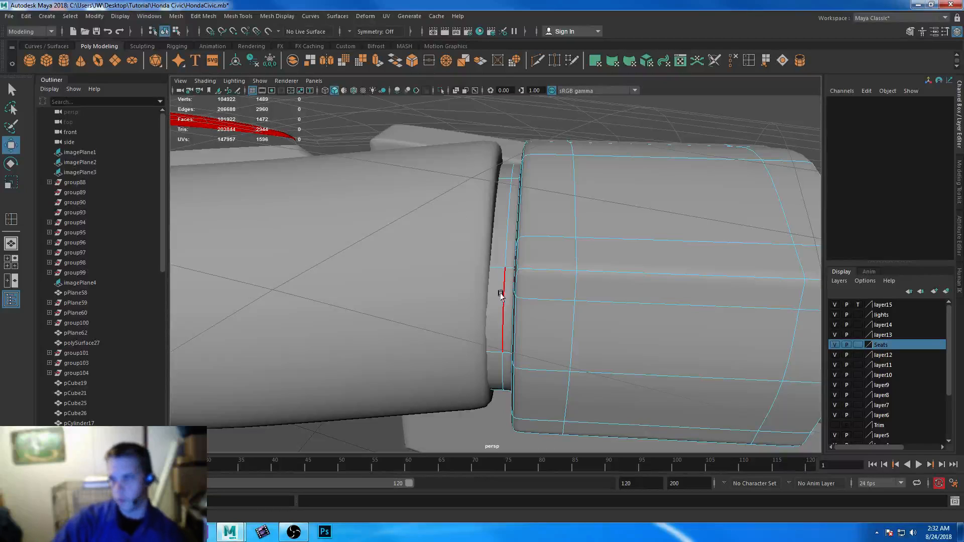
click(499, 295)
alt+drag(478, 319, 519, 323)
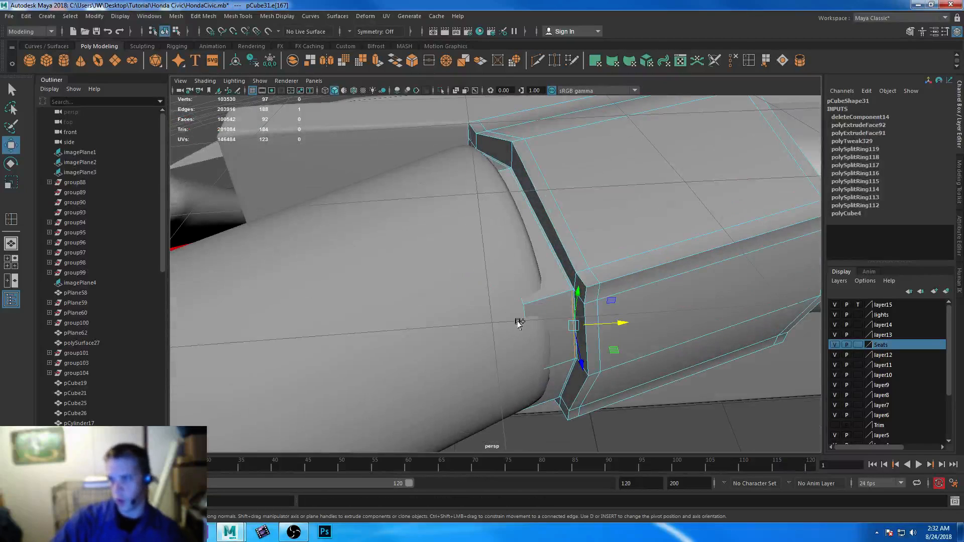
- Use X-ray shading to select all the edges around the end block's neck where it meets the pipe
double_click(563, 300)
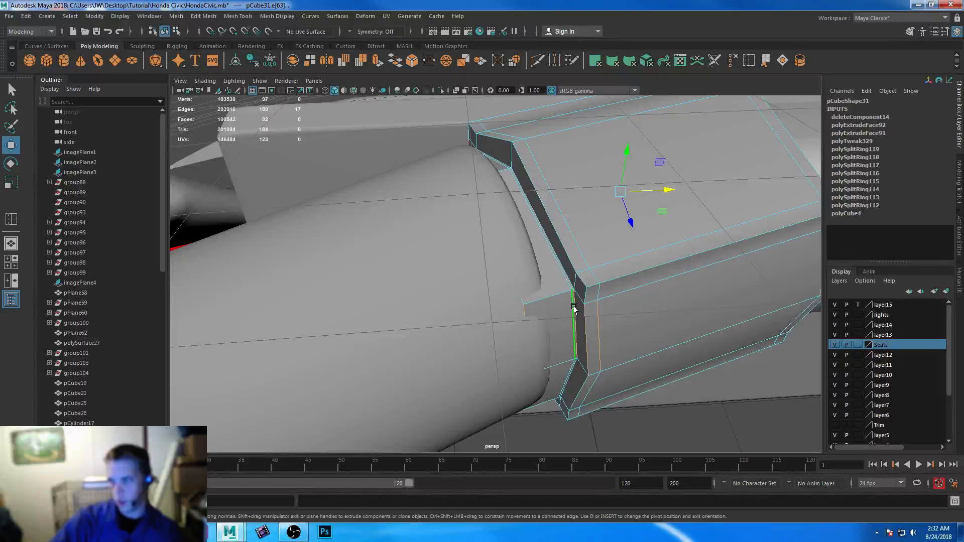
click(576, 308)
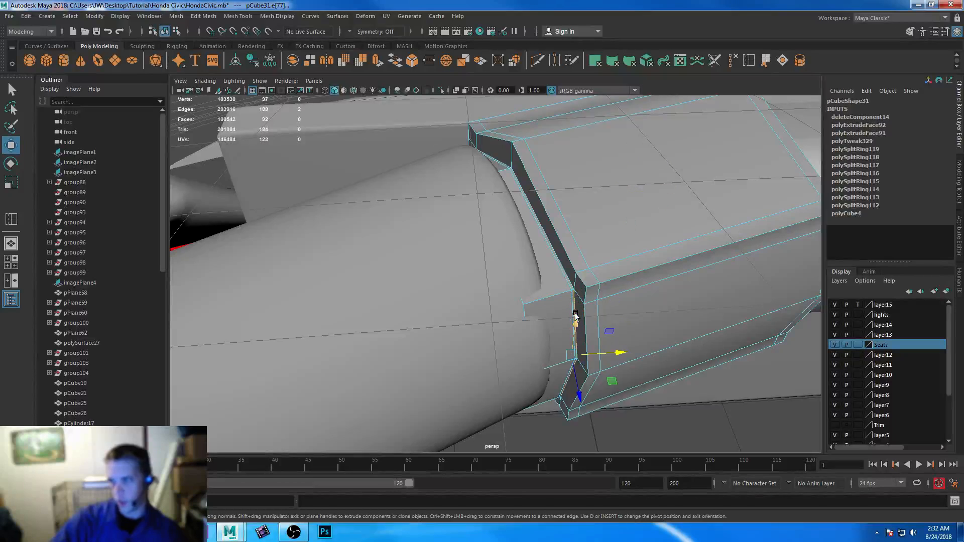
double_click(562, 278)
shift+double_click(528, 330)
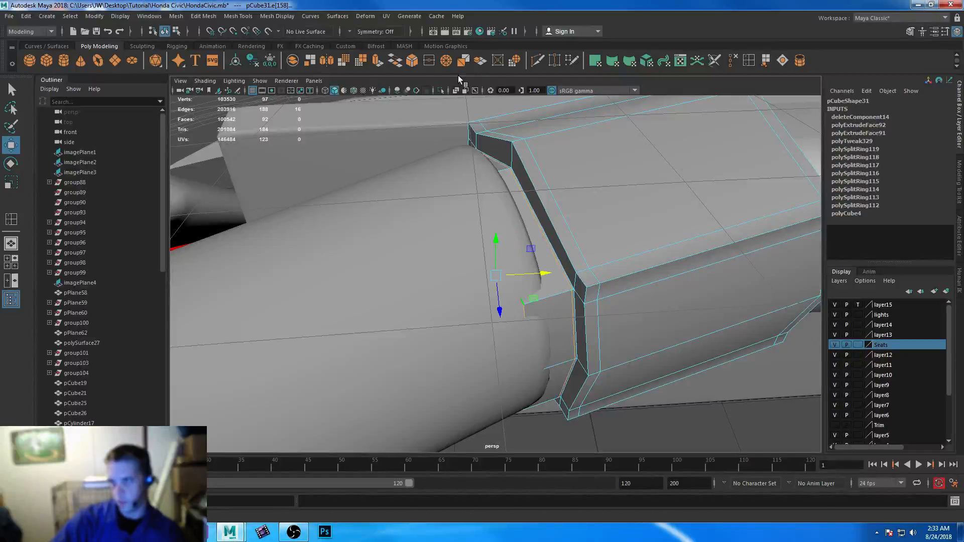
key(alt+x)
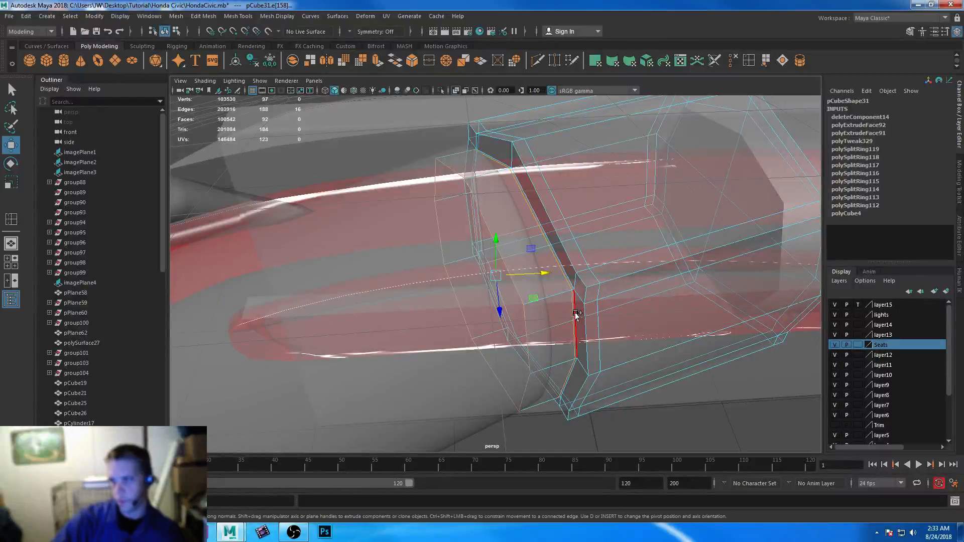
shift+click(498, 141)
alt+drag(471, 221, 415, 230)
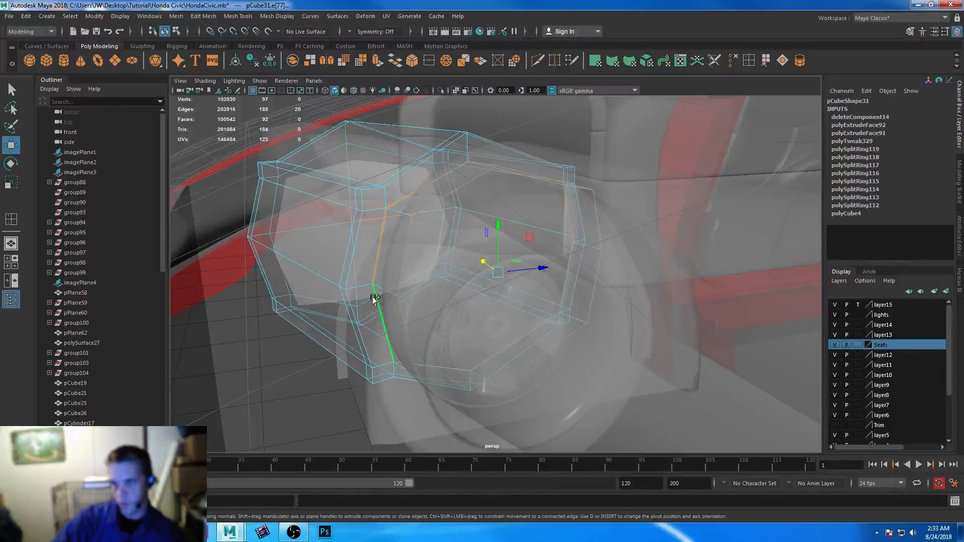
alt+drag(430, 390, 401, 336)
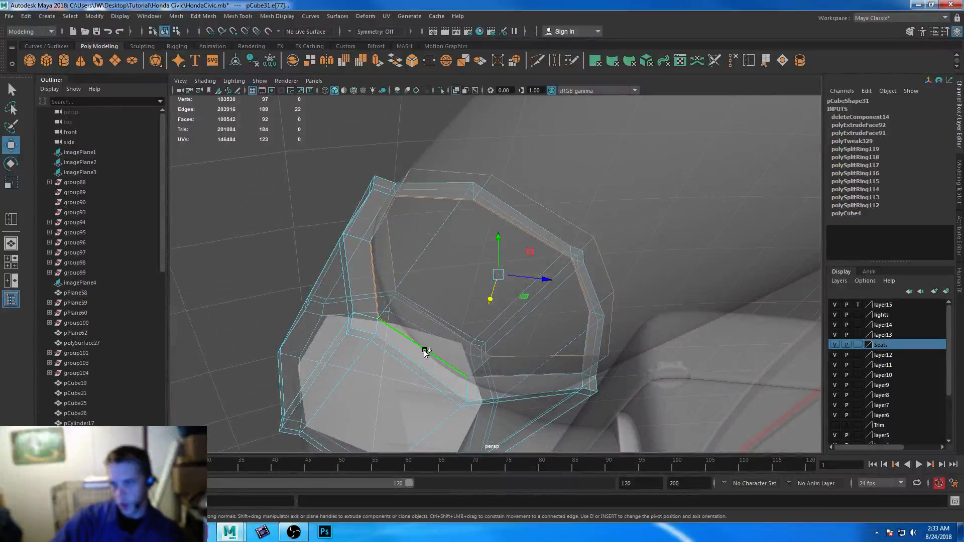
shift+click(475, 380)
key(ctrl+z)
shift+click(512, 381)
alt+drag(628, 362, 623, 267)
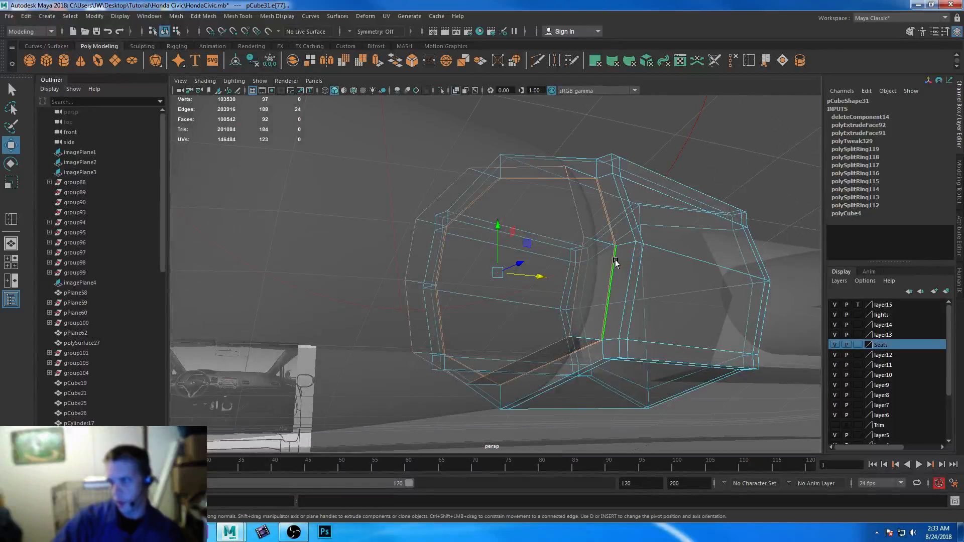
- Turn off X-ray, smooth the end block's display again and scale the neck's selected edges to fit the pipe's opening
click(457, 91)
alt+drag(565, 237, 567, 286)
key(3)
alt+drag(594, 344, 644, 372)
key(r)
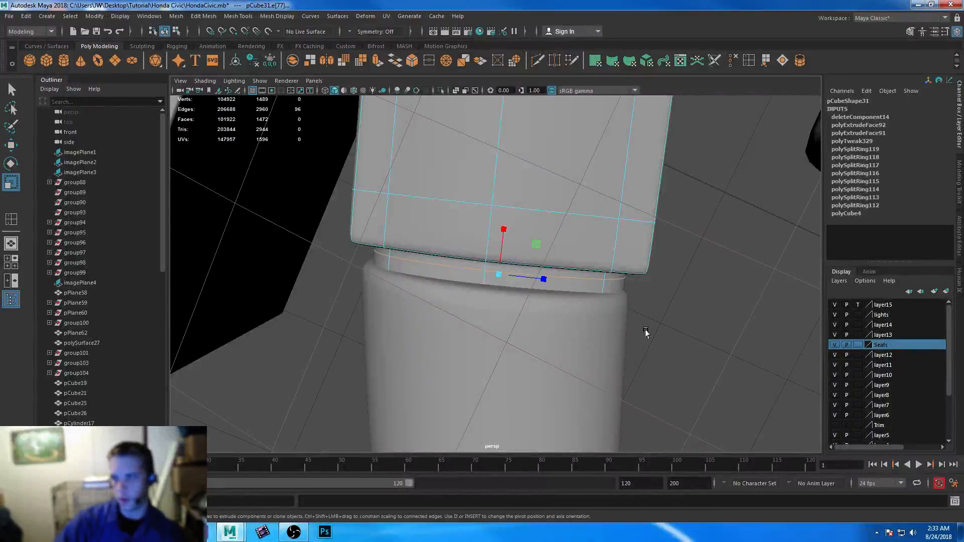
drag(541, 282, 536, 248)
alt+drag(534, 302, 545, 318)
drag(439, 262, 495, 224)
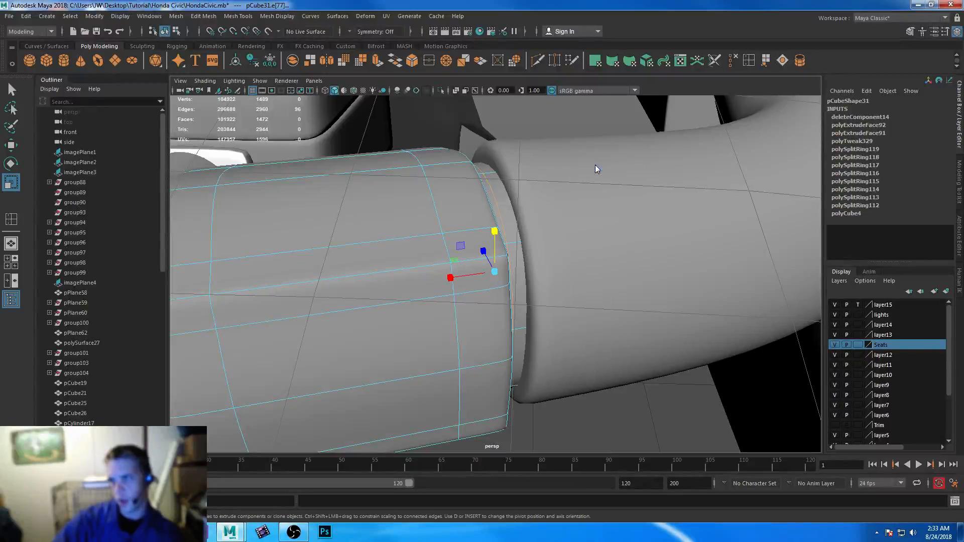
- Deselect the end block and save the scene
alt+drag(596, 166, 515, 267)
click(553, 366)
alt+drag(553, 366, 435, 295)
key(q)
key(ctrl+s)
- Select the pipe's vertex rings at the spouted box and move them closer to the box along the spout
key(r)
alt+drag(641, 301, 471, 207)
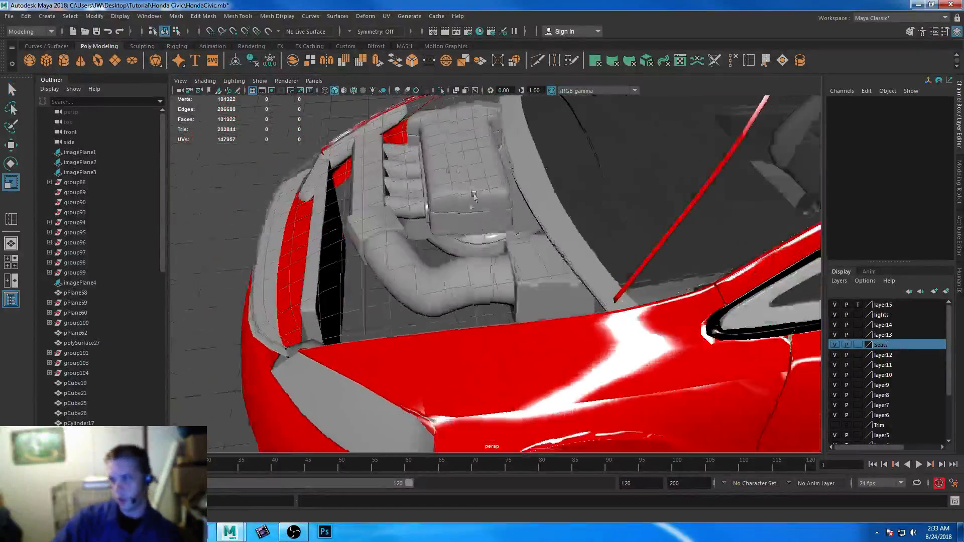
alt+right_drag(471, 207, 508, 330)
alt+drag(508, 329, 480, 288)
click(445, 262)
right_drag(459, 215, 417, 214)
drag(443, 117, 566, 402)
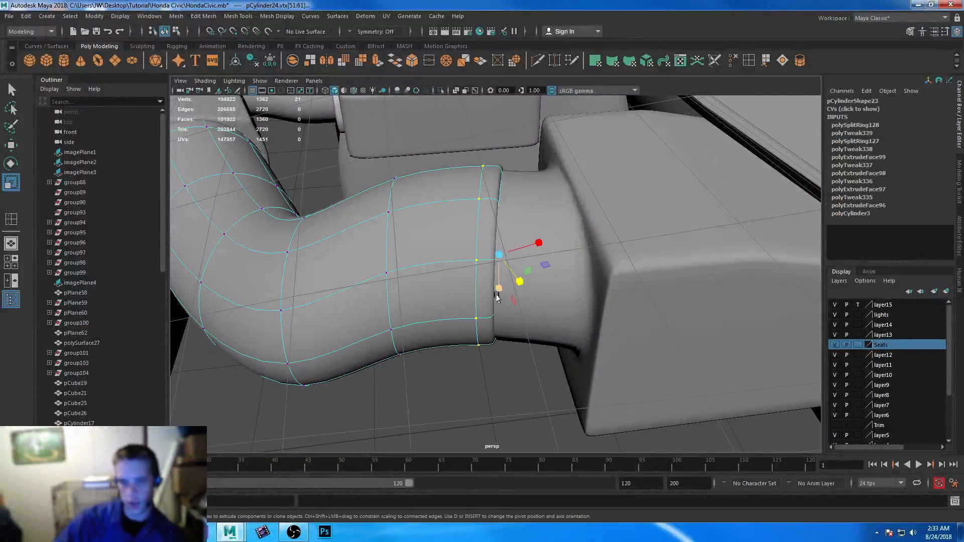
key(w)
drag(524, 236, 563, 240)
alt+drag(444, 291, 546, 285)
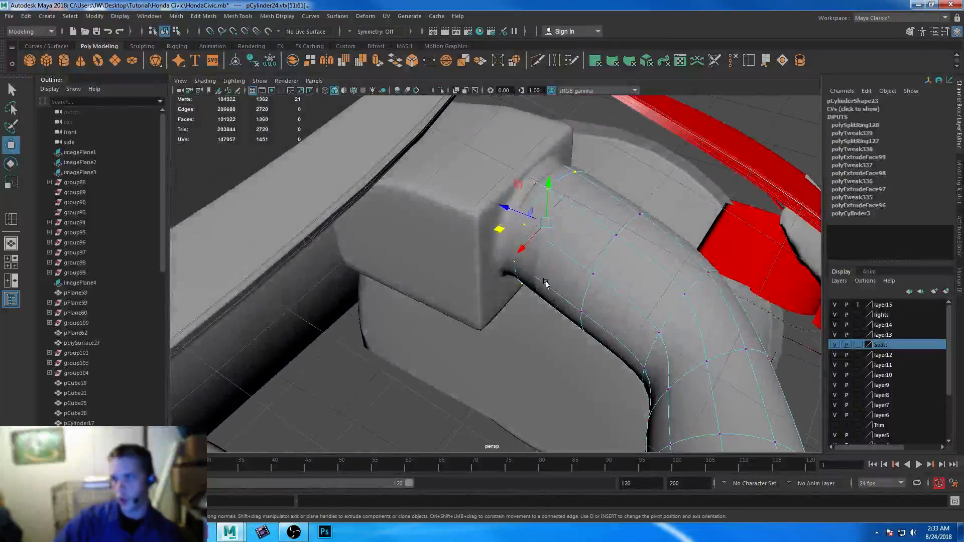
- Shift the pipe's end vertices sideways to centre them in the box's spout
drag(524, 250, 520, 254)
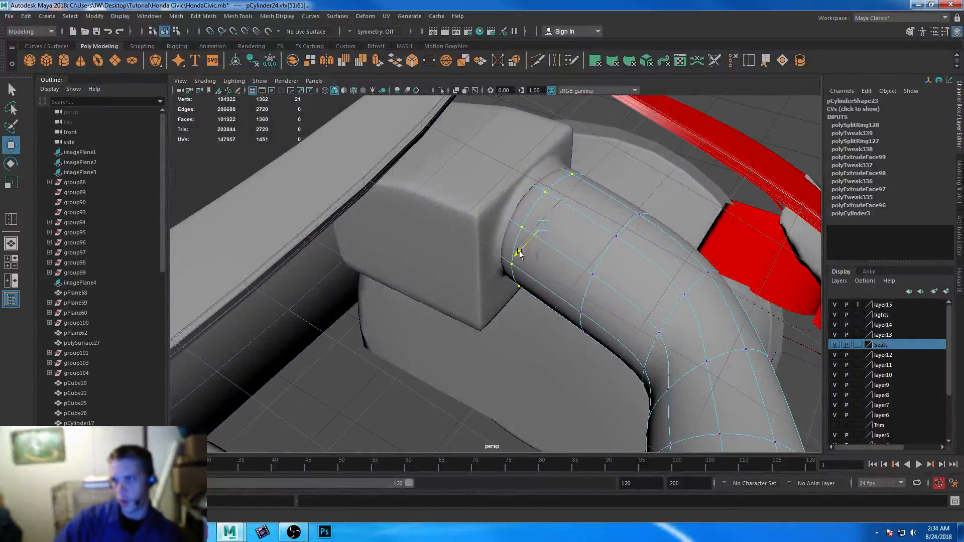
alt+drag(647, 321, 521, 270)
- Use X-ray to select the edge loops around the box's spout, turn X-ray off and scale them to fit the pipe
click(624, 217)
right_drag(640, 220, 630, 192)
double_click(637, 250)
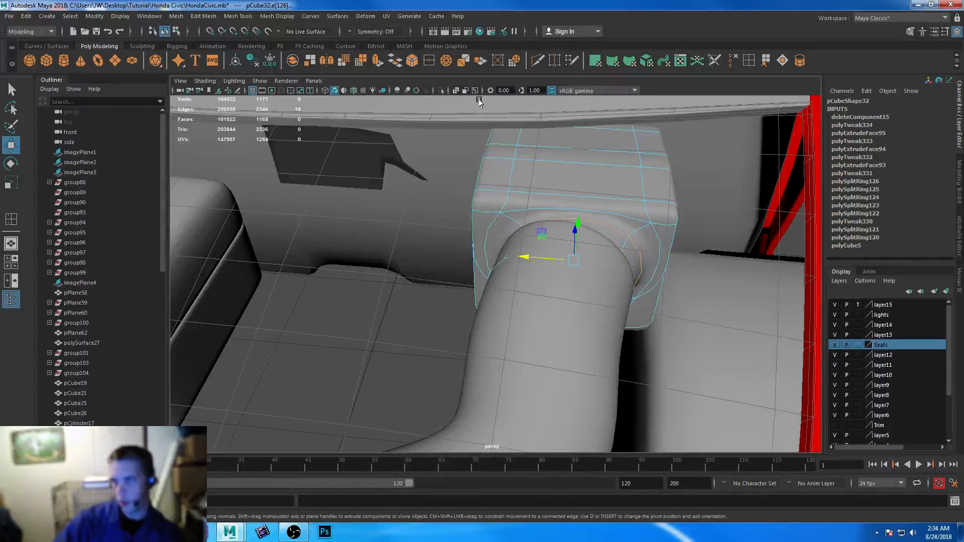
key(alt+x)
alt+drag(507, 216, 588, 292)
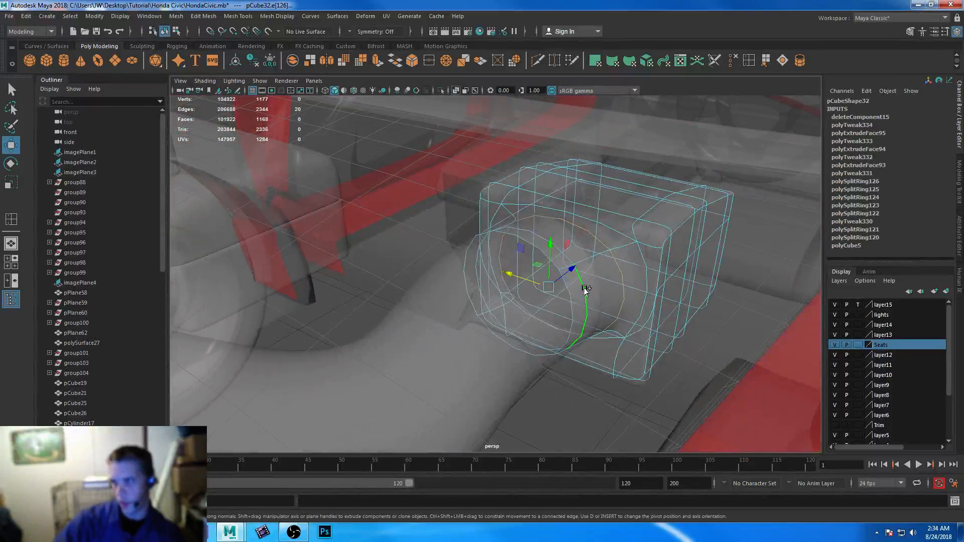
click(456, 91)
mouse_move(482, 266)
alt+mouse_down()
mouse_move(534, 289)
mouse_move(574, 282)
mouse_move(538, 261)
alt+mouse_up()
key(r)
drag(565, 205, 564, 292)
- Return the spouted box to object mode and deselect it
right_drag(611, 243, 653, 230)
alt+right_drag(604, 304, 494, 293)
click(494, 380)
alt+drag(494, 380, 439, 327)
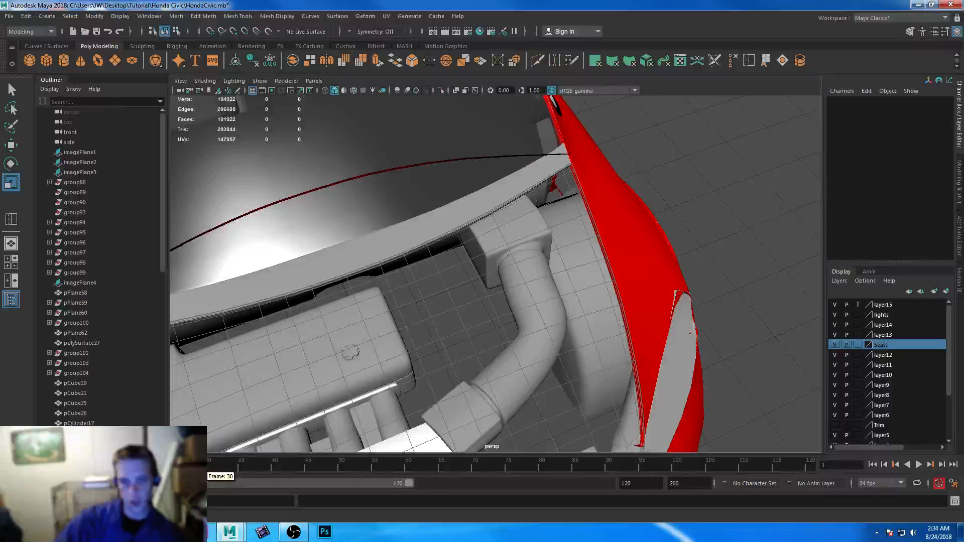
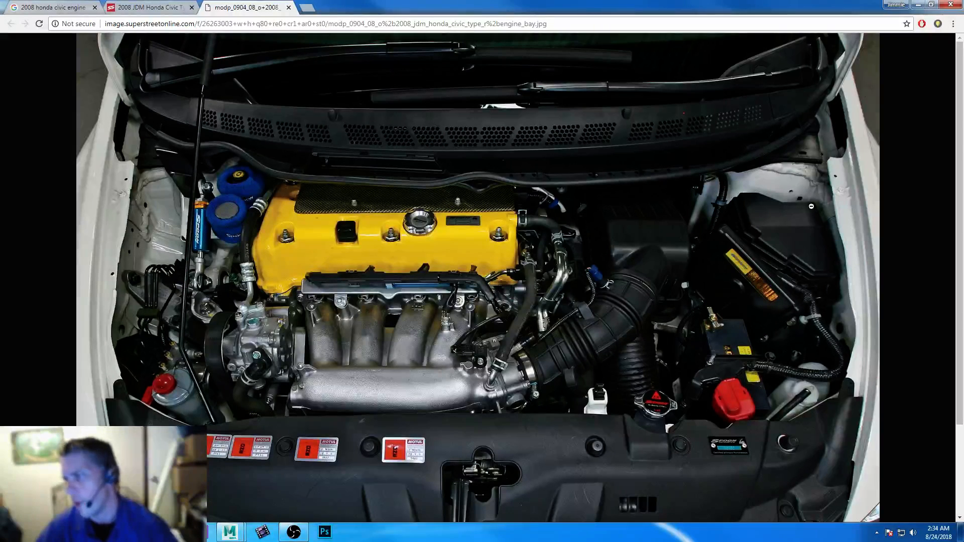
- Create a cube between the curved pipe and the headlight in the top view, scaled to 0.533 in X and 0.722 in Z
click(919, 6)
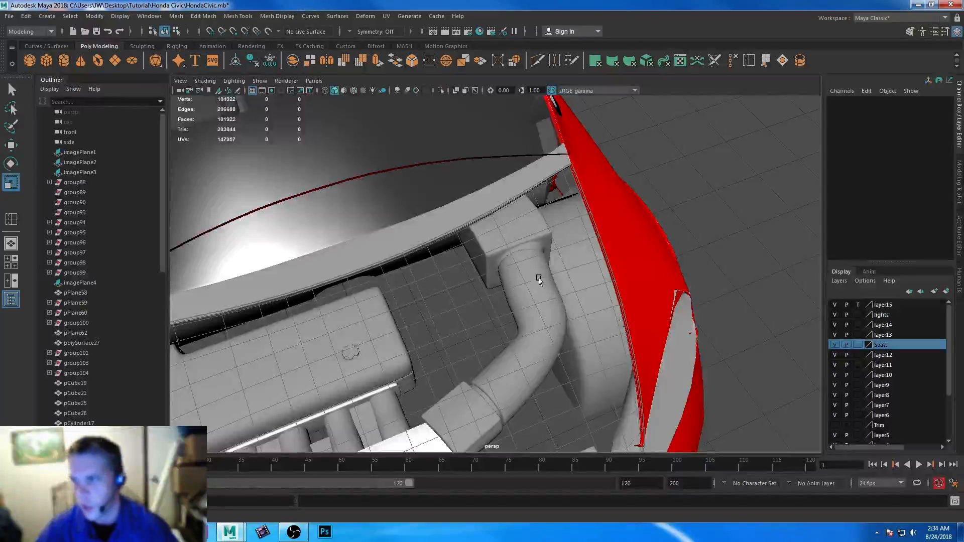
alt+middle_drag(557, 292, 509, 173)
alt+drag(508, 173, 491, 205)
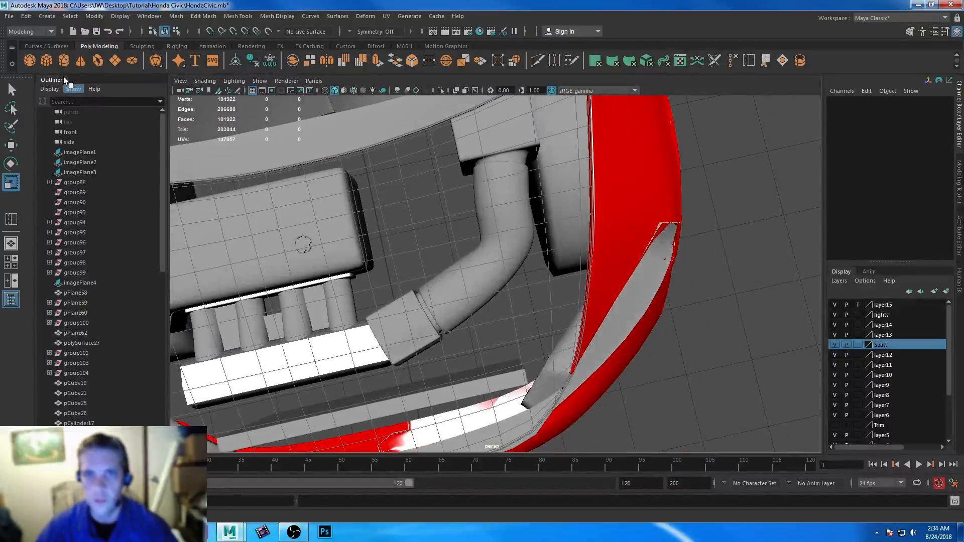
click(47, 61)
key(space)
key(space)
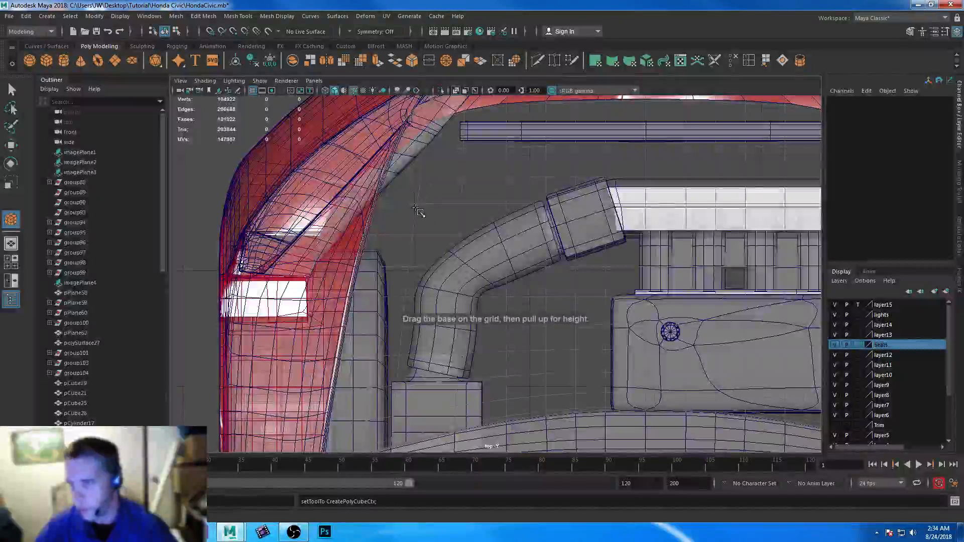
click(414, 209)
drag(458, 211, 438, 211)
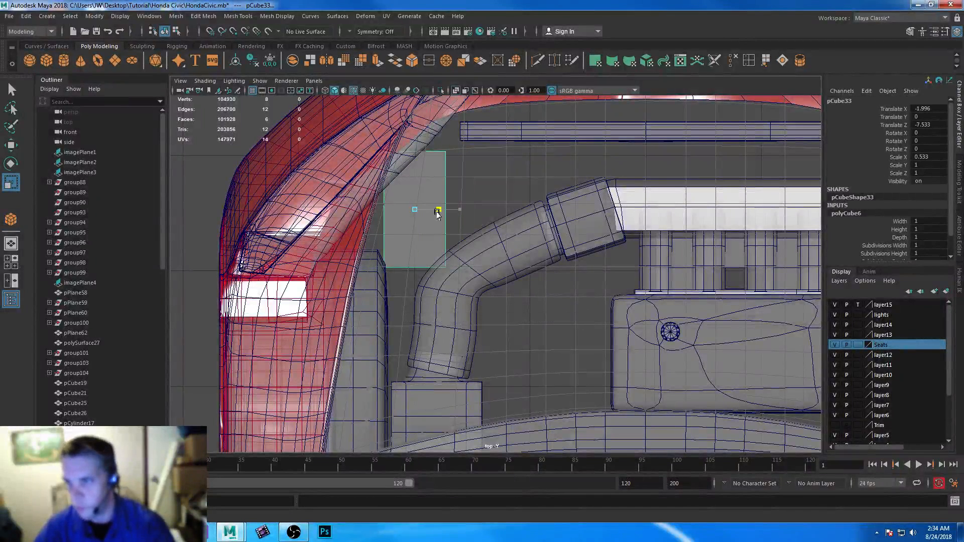
drag(415, 255, 413, 244)
- Raise the new cube into the engine bay to Translate Y 2.699 and set its height to Scale Y 0.473
key(space)
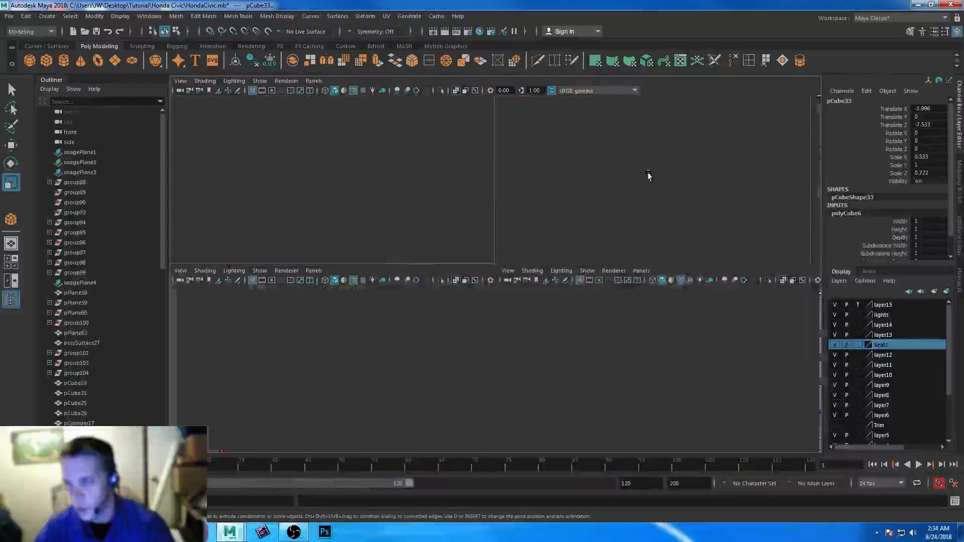
key(space)
key(w)
alt+drag(546, 316, 573, 282)
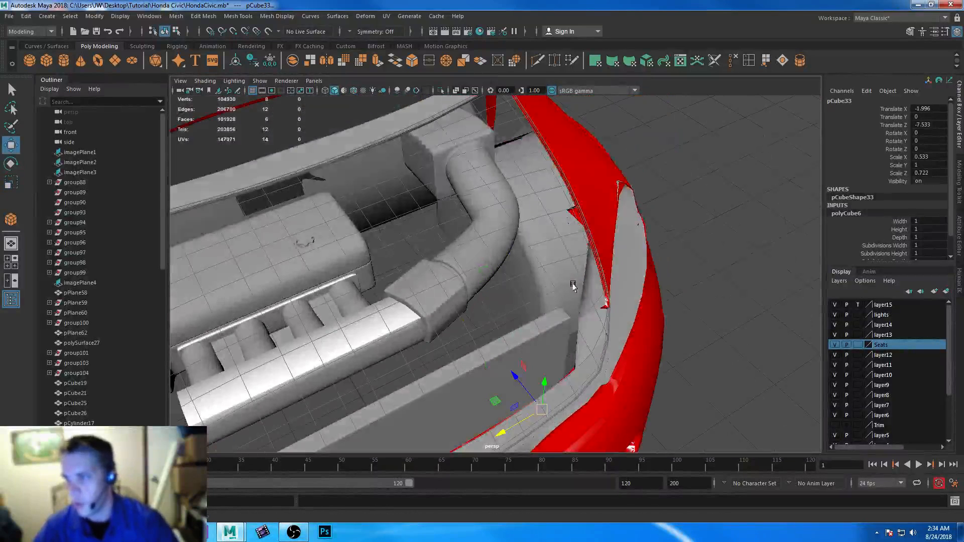
drag(543, 380, 558, 239)
key(r)
key(w)
key(r)
key(w)
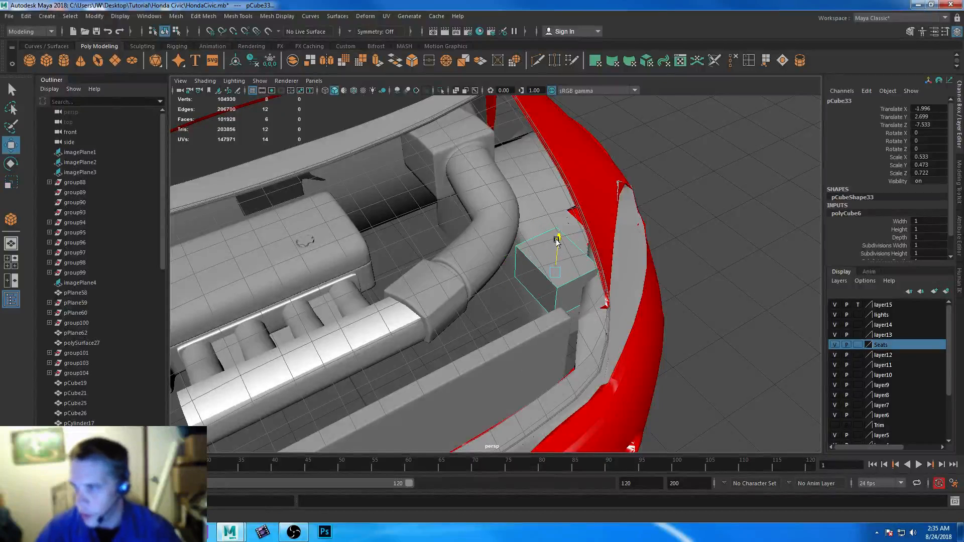
- Move the cube back from the headlight to Translate Z -7.333
alt+right_drag(634, 287, 593, 277)
alt+drag(592, 277, 494, 246)
alt+right_drag(502, 266, 645, 349)
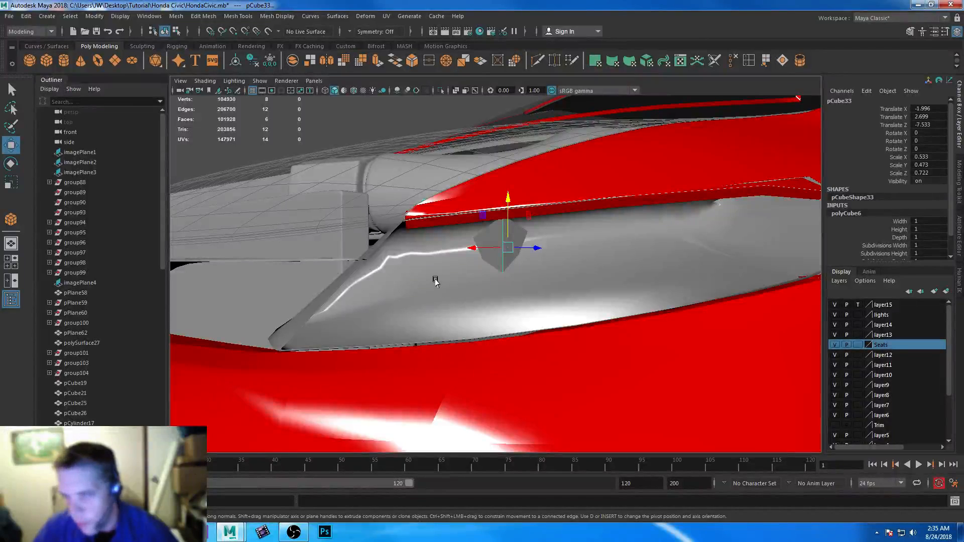
alt+drag(454, 243, 538, 287)
drag(574, 252, 555, 230)
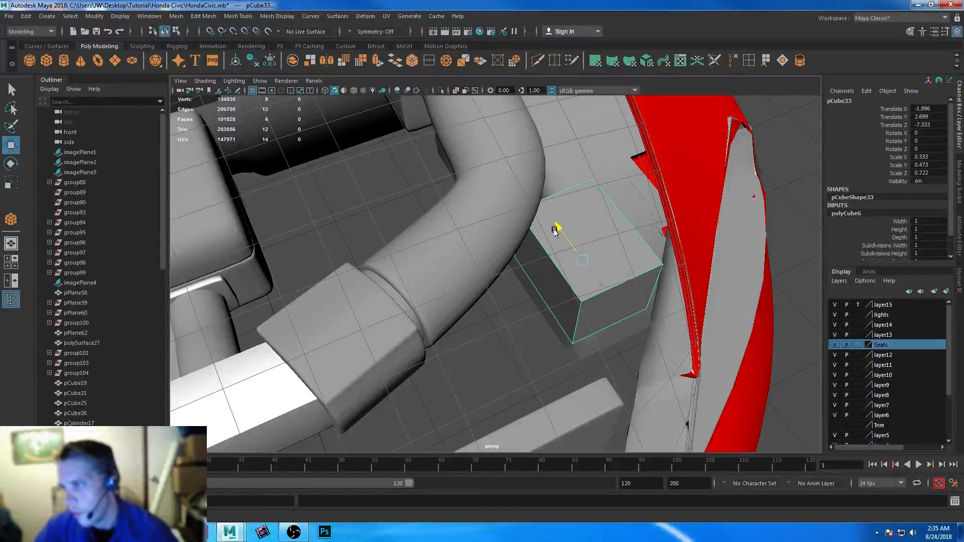
alt+drag(558, 316, 504, 289)
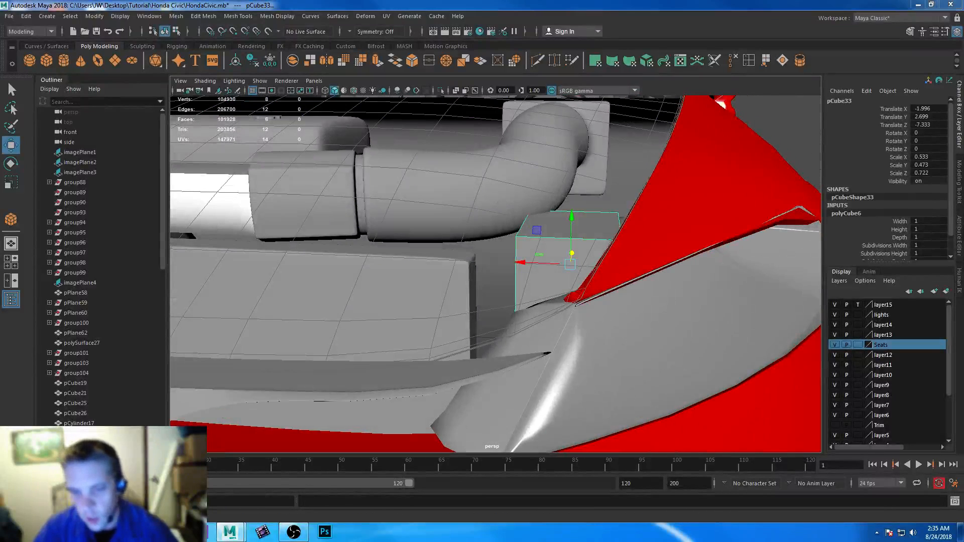
- Compare the cube's position and the pipe's course with the engine bay reference photo
click(136, 532)
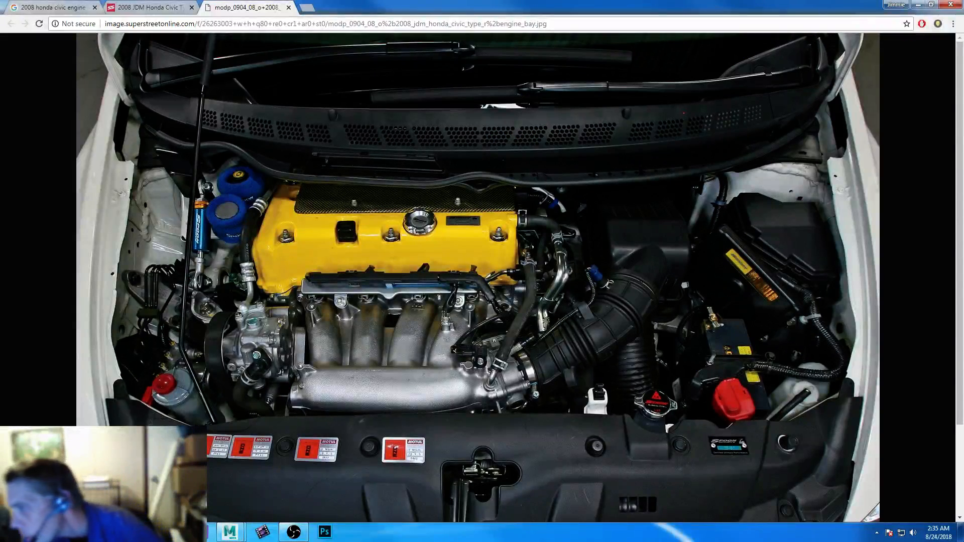
key(alt+Tab)
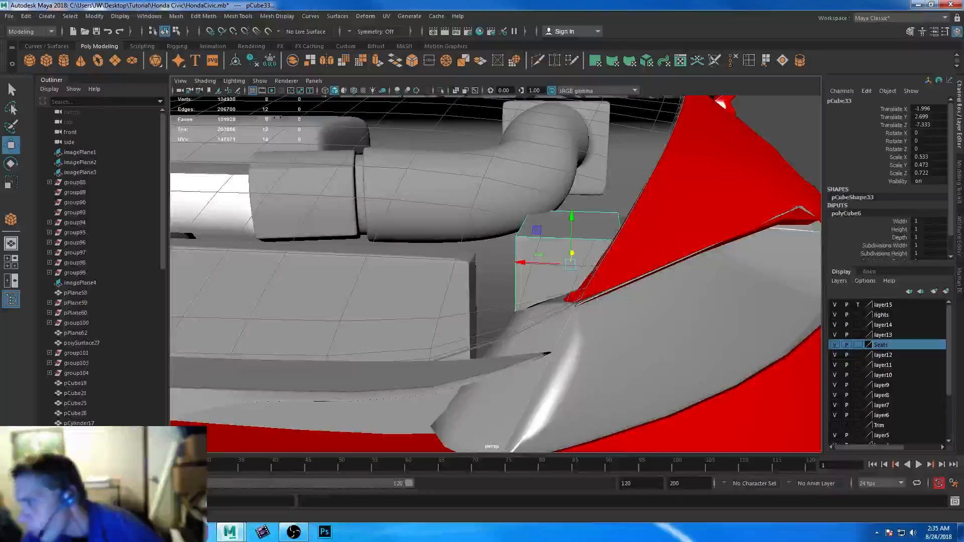
mouse_move(445, 296)
alt+mouse_down()
mouse_move(464, 271)
mouse_move(450, 284)
alt+mouse_up()
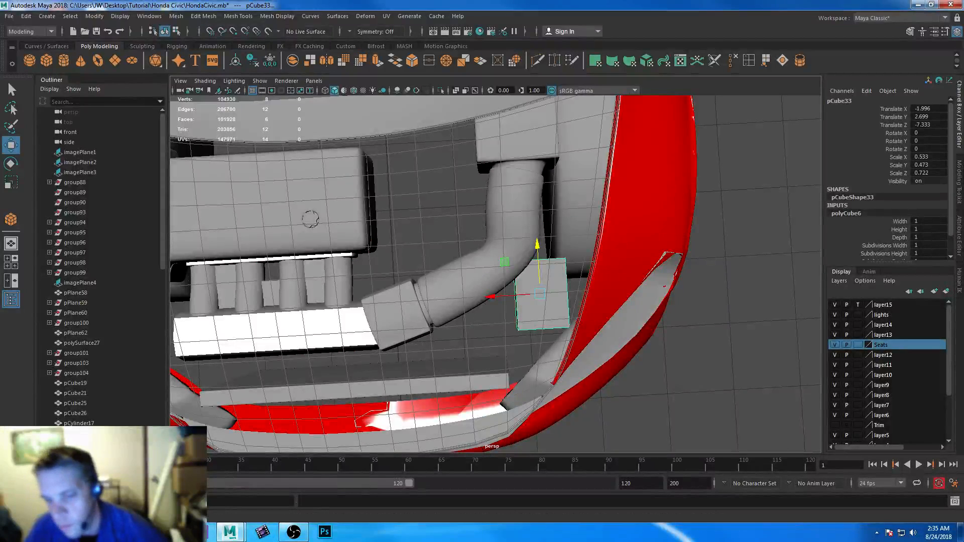
key(alt+Tab)
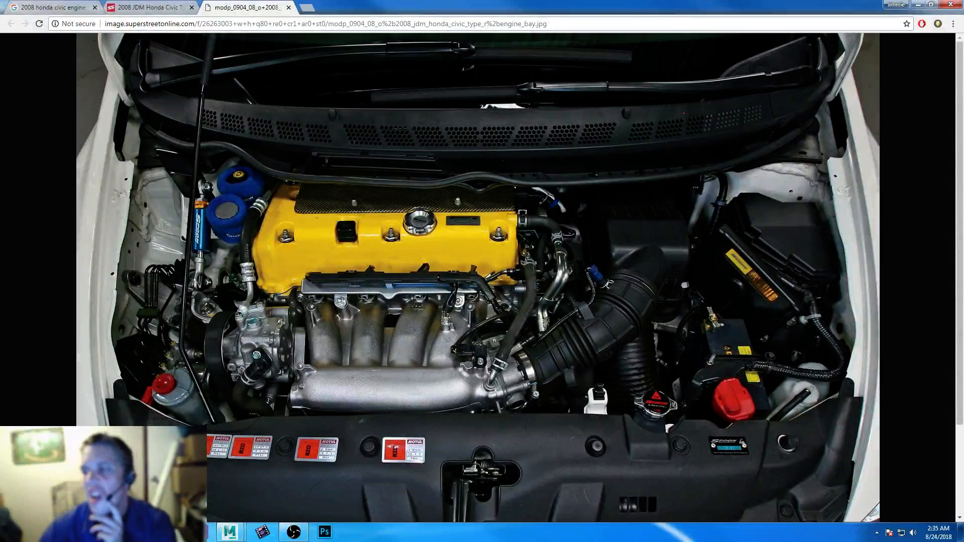
key(alt+Tab)
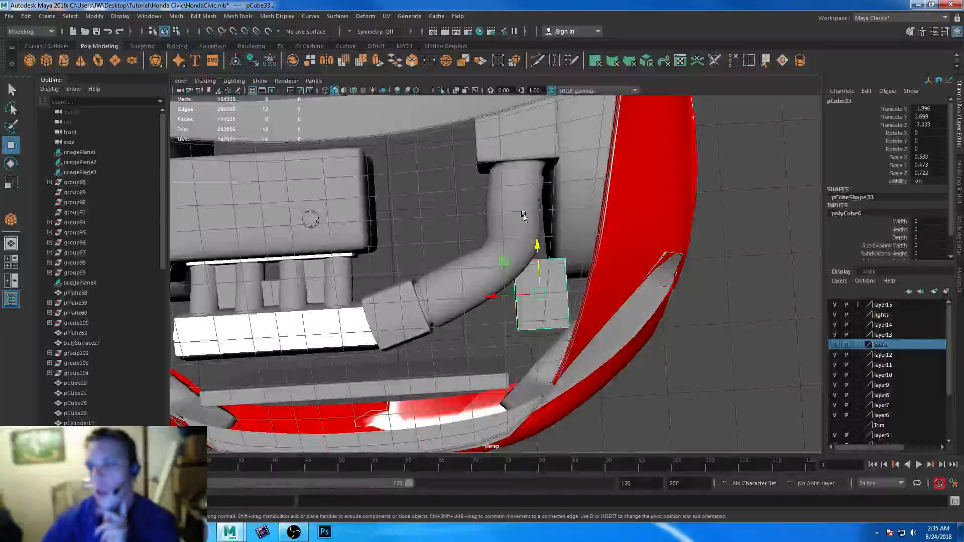
- In the top view, move the box's spout vertices away from the fender and rotate them to angle the spout toward the engine
click(473, 270)
right_drag(512, 252, 485, 245)
alt+middle_drag(522, 228, 445, 227)
alt+drag(446, 227, 450, 234)
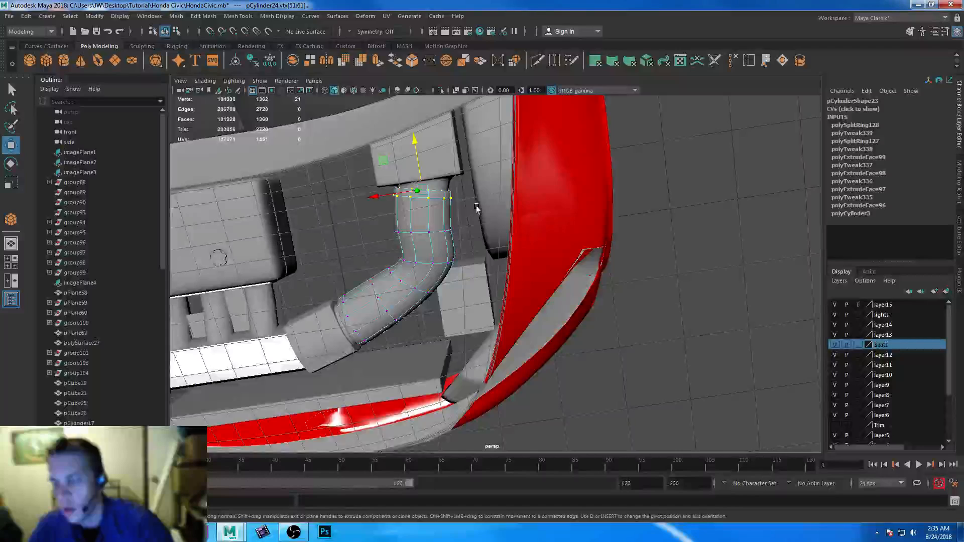
alt+middle_drag(477, 209, 503, 174)
key(space)
key(space)
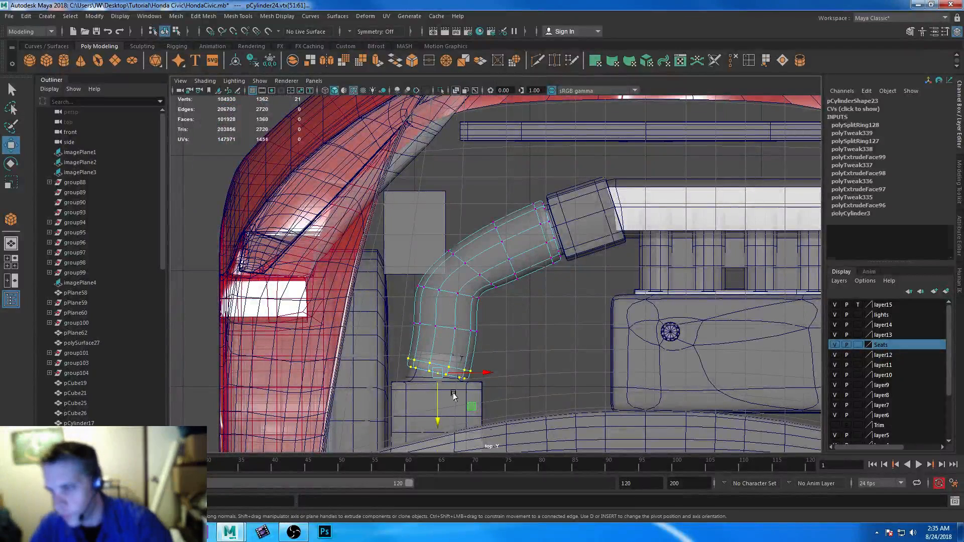
click(470, 399)
right_drag(470, 399, 410, 245)
drag(391, 326, 514, 367)
shift+drag(388, 366, 467, 380)
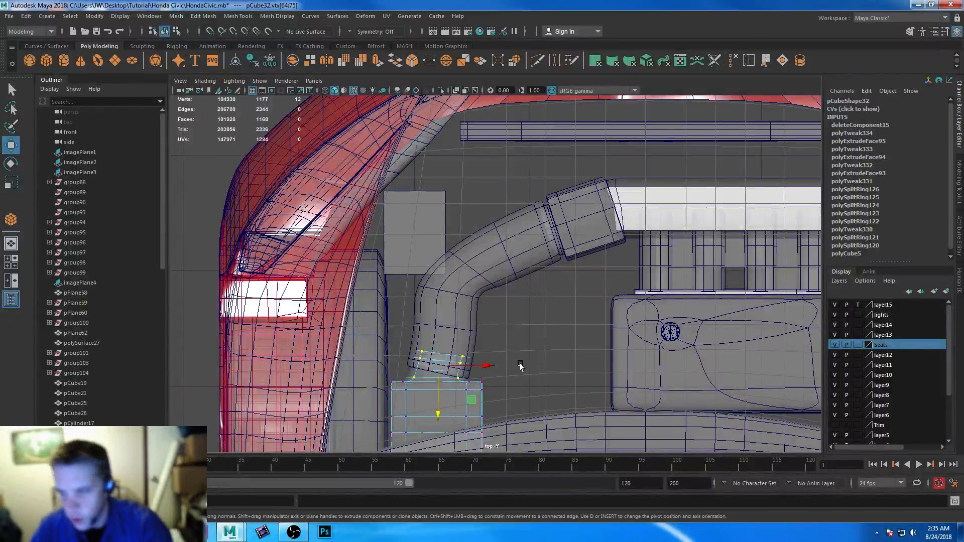
drag(440, 369, 450, 362)
key(e)
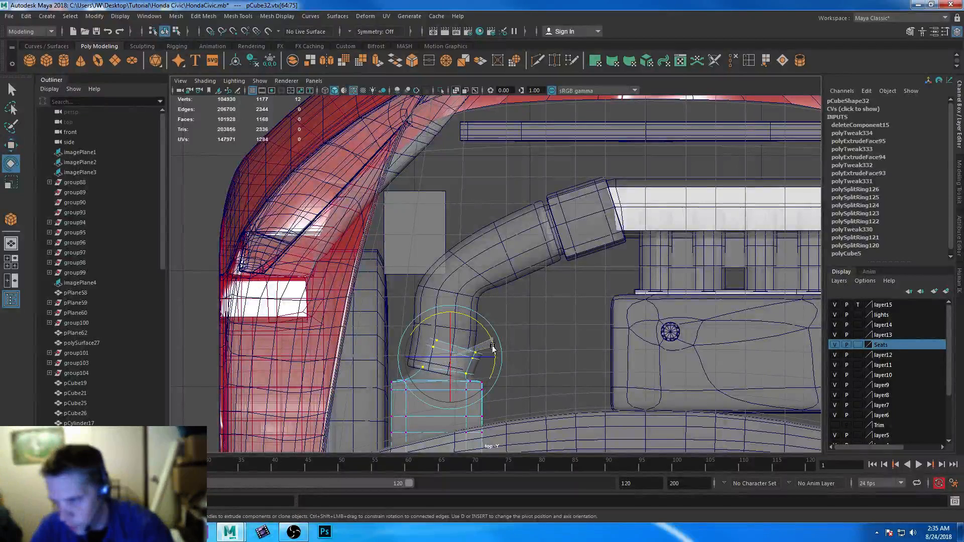
- Move and rotate the pipe's end vertex rings to line up with the angled spout
click(506, 253)
right_drag(469, 268, 424, 257)
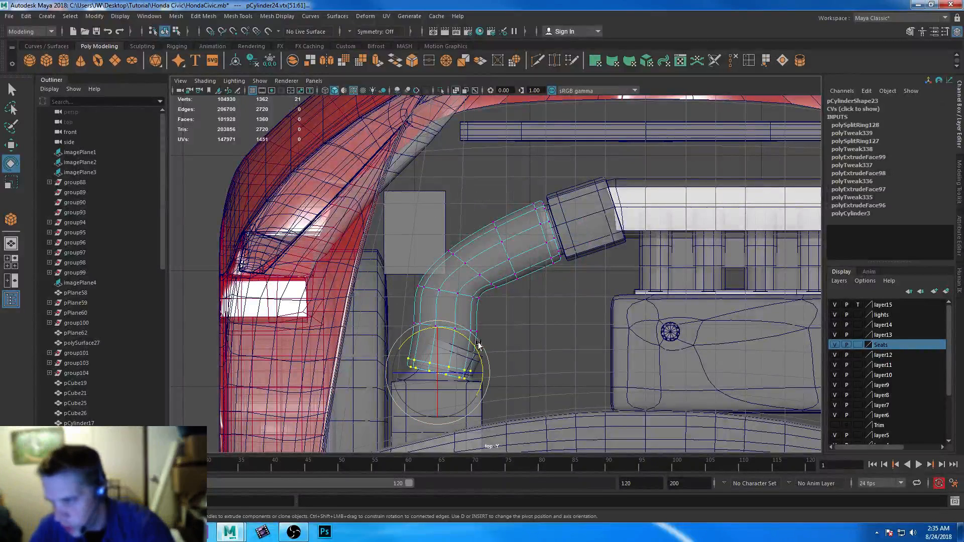
key(w)
drag(438, 373, 478, 329)
key(e)
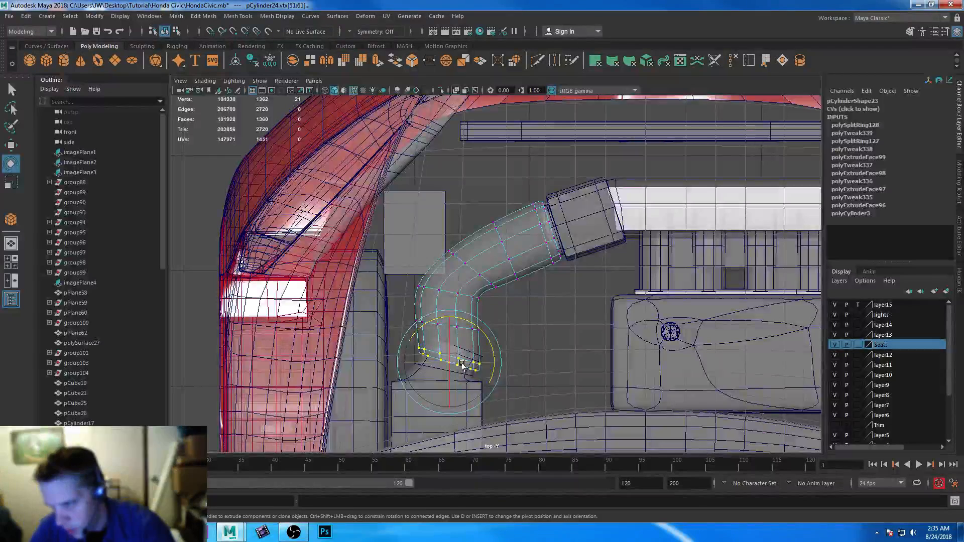
key(w)
drag(446, 365, 447, 367)
- Move the pipe's next vertex ring toward the engine and rotate it to follow the spout's direction
drag(396, 310, 517, 340)
drag(445, 327, 467, 333)
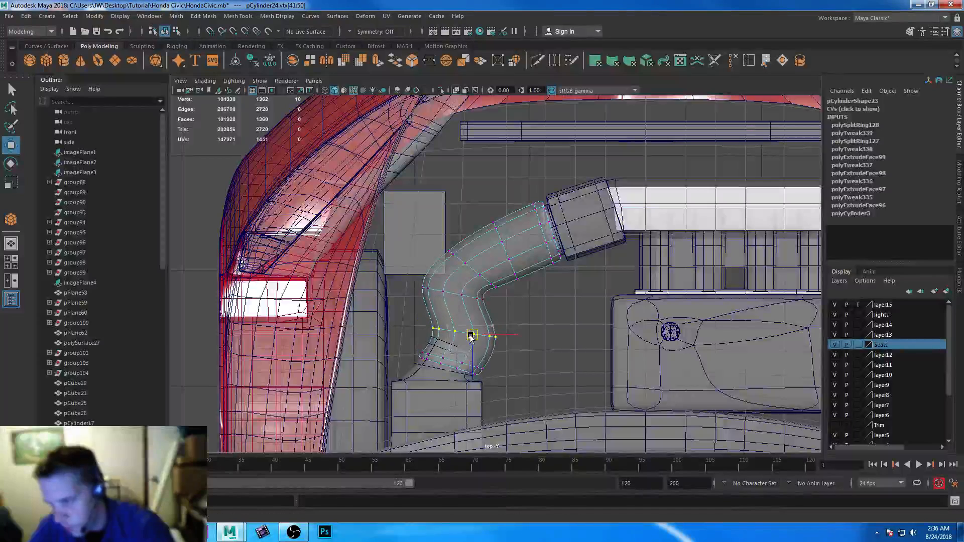
key(e)
drag(498, 305, 507, 329)
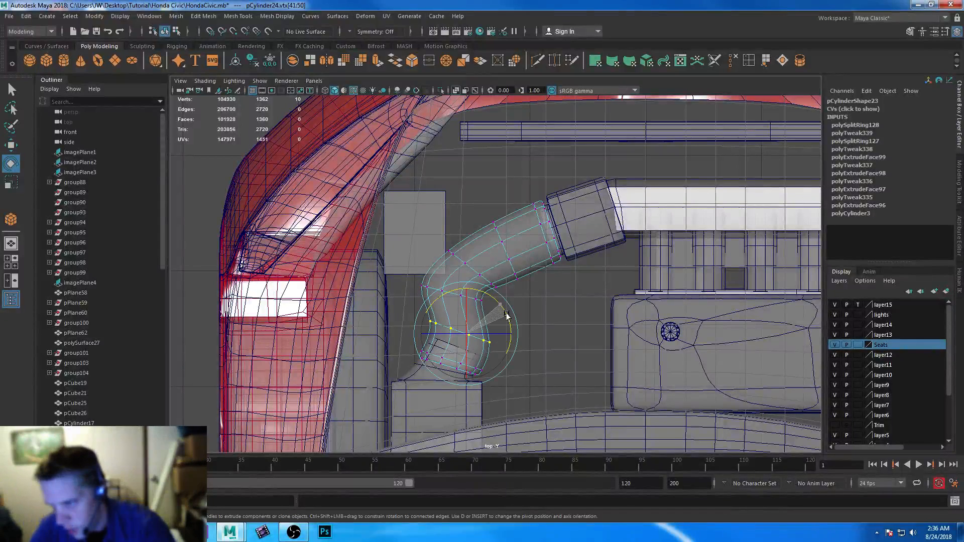
- Shift the two vertex rings in the pipe's bend toward the engine to straighten its course
drag(405, 276, 500, 304)
shift+drag(477, 264, 485, 290)
key(w)
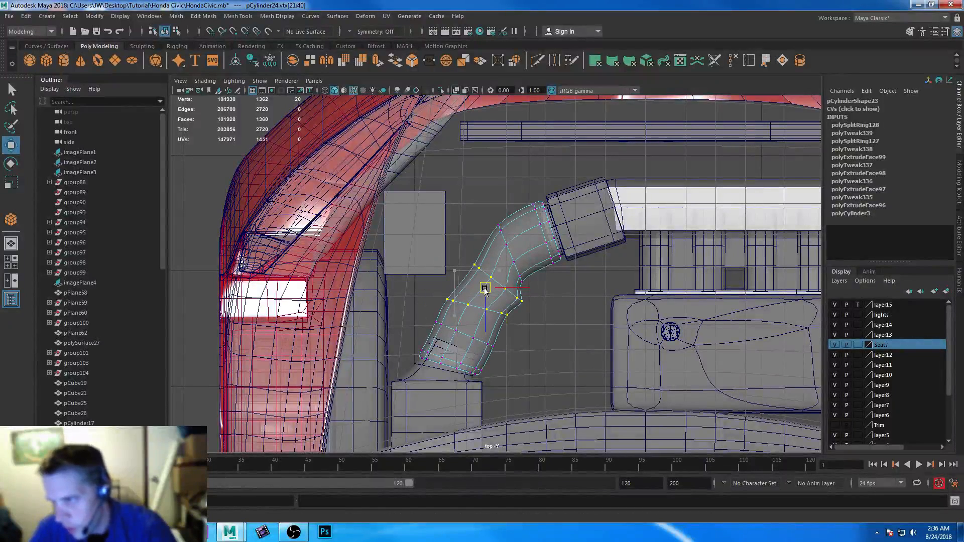
- Delete the upper of the two shifted edge loops in the pipe's bend
right_drag(511, 249, 510, 194)
double_click(482, 270)
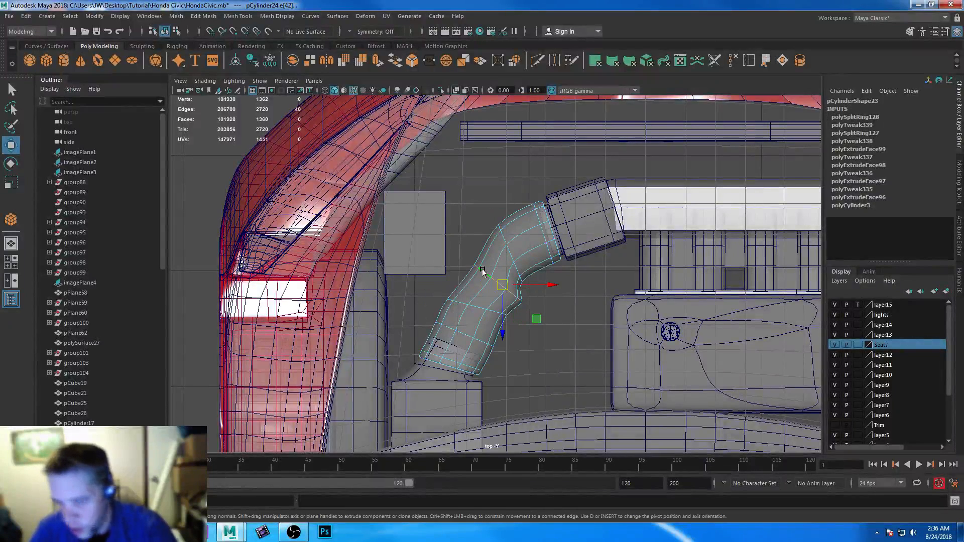
click(731, 60)
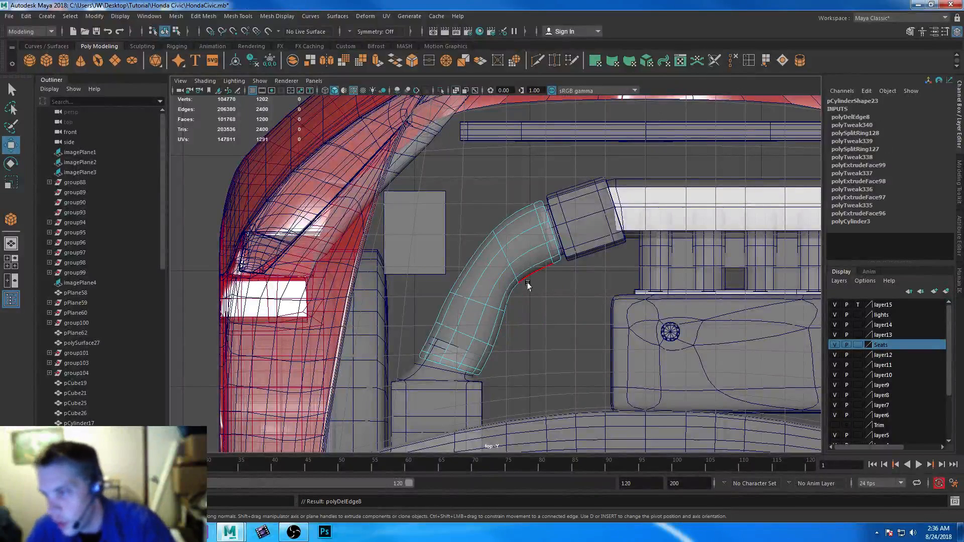
- Move and rotate the pipe's vertex ring near the manifold's end block to smooth the bend, and return to the perspective view
right_drag(510, 242, 469, 231)
drag(483, 217, 519, 296)
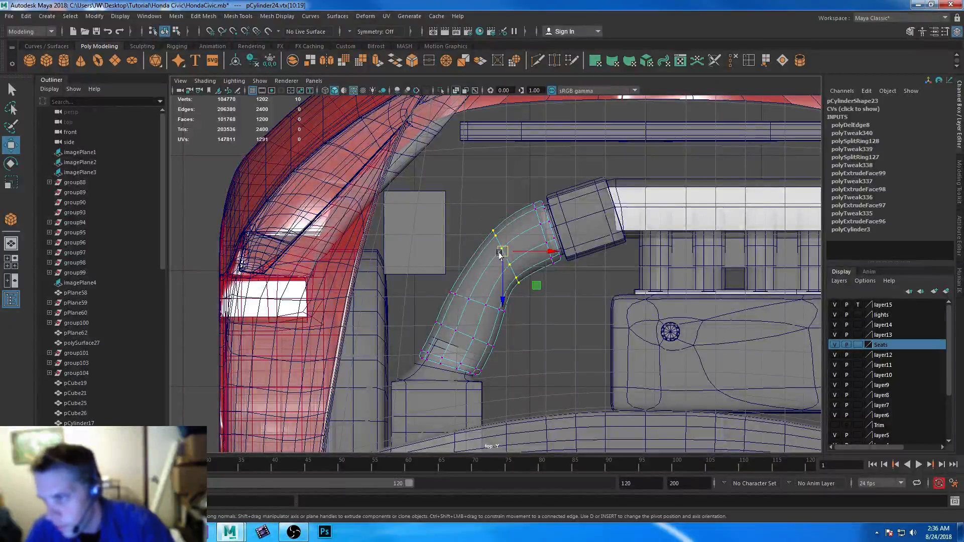
drag(500, 254, 506, 265)
key(e)
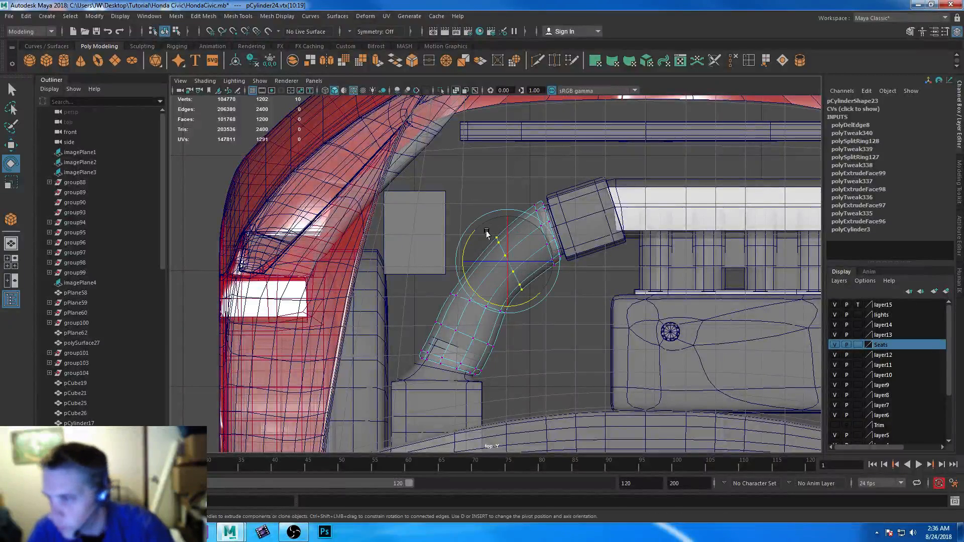
drag(473, 235, 466, 248)
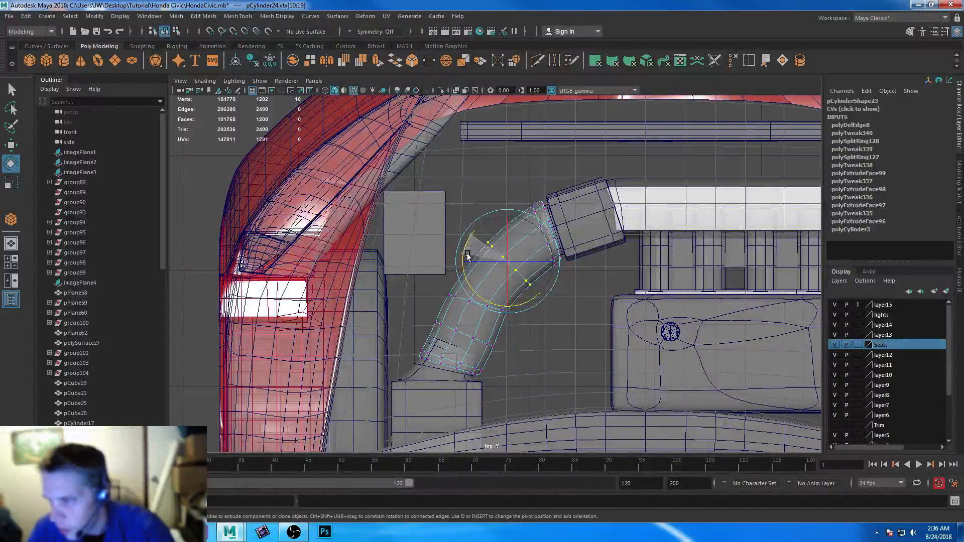
key(space)
key(space)
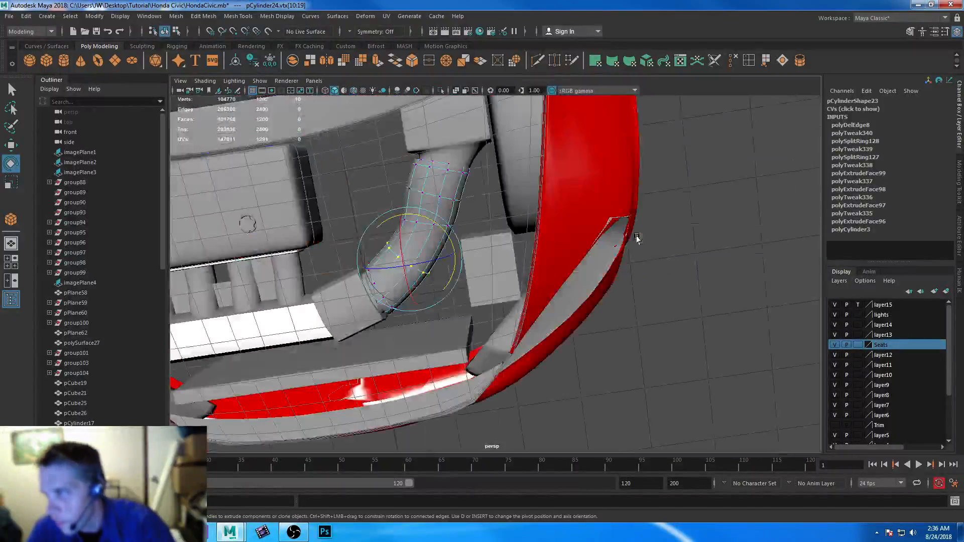
- Return the curved pipe to object mode and inspect its bend and both ends from several angles
alt+drag(551, 238, 431, 164)
alt+middle_drag(430, 164, 472, 216)
alt+right_drag(471, 216, 491, 339)
alt+drag(491, 339, 556, 334)
right_click(601, 210)
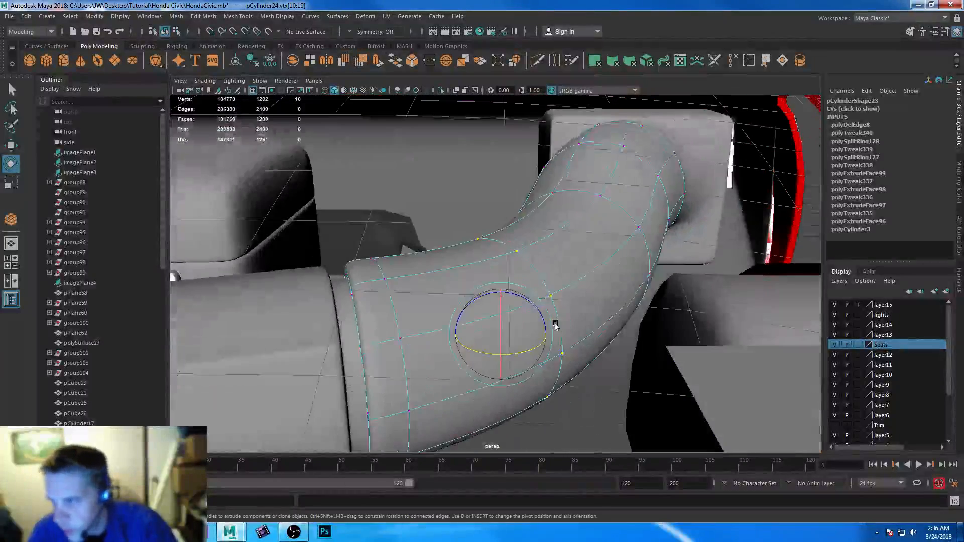
right_drag(605, 212, 650, 196)
alt+drag(693, 301, 362, 243)
click(690, 123)
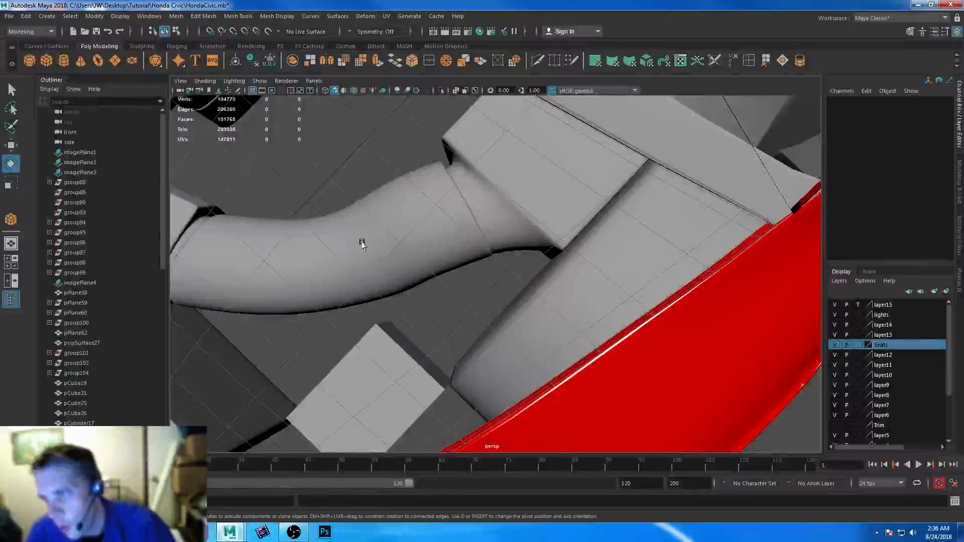
- Shift the vertex rings at the pipe's spout end slightly toward the fender in the top view to align it with the spout
click(361, 243)
key(space)
key(space)
alt+middle_drag(425, 239, 427, 192)
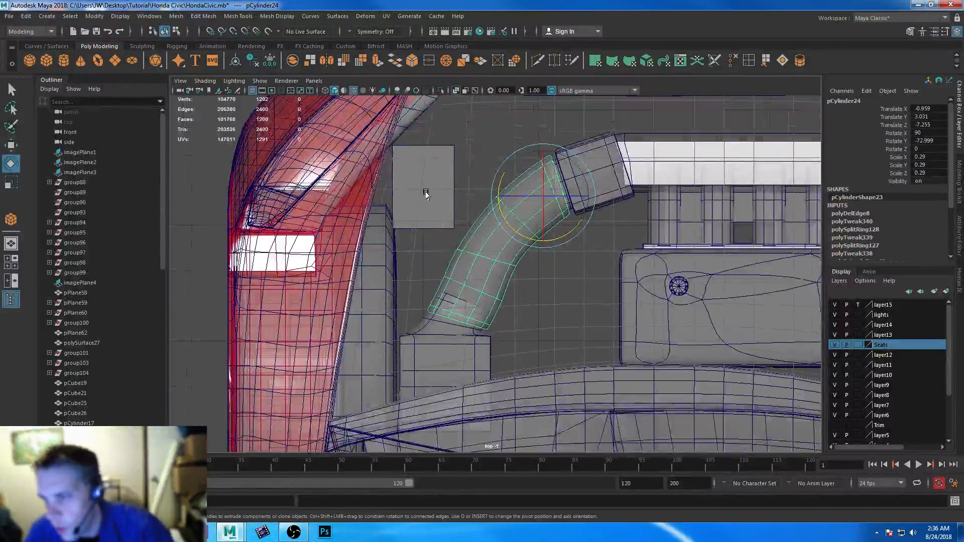
alt+right_drag(426, 191, 507, 349)
alt+middle_drag(507, 349, 491, 239)
right_drag(491, 239, 441, 237)
drag(380, 330, 380, 330)
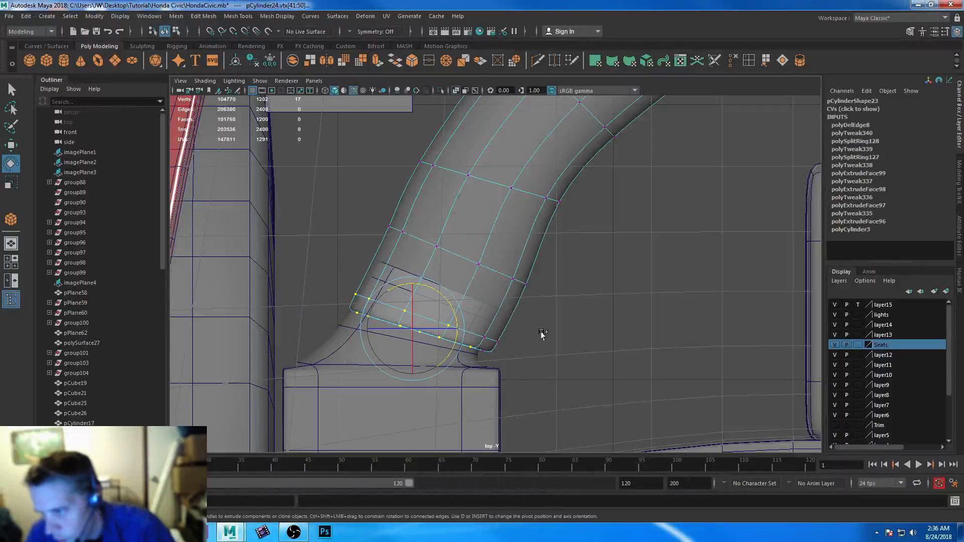
key(w)
drag(423, 333, 418, 332)
drag(353, 197, 439, 266)
key(space)
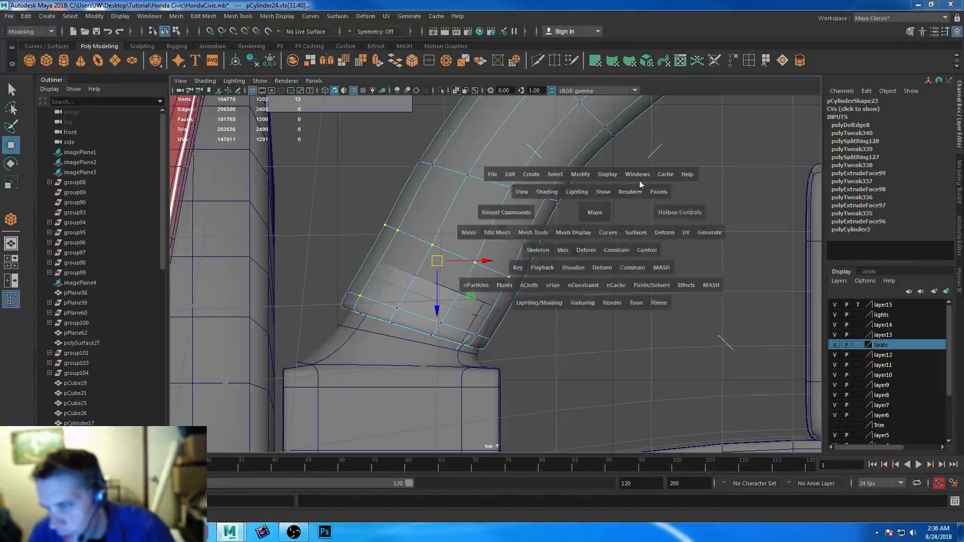
key(space)
- Select the new box beside the pipe in the perspective view
alt+drag(646, 176, 525, 233)
click(532, 261)
alt+right_drag(525, 233, 595, 317)
alt+drag(596, 317, 468, 248)
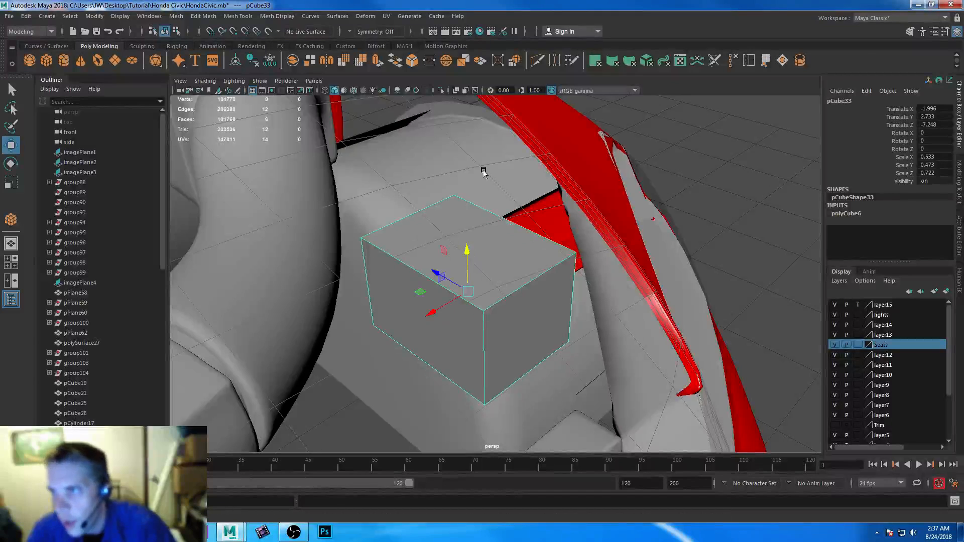
click(748, 60)
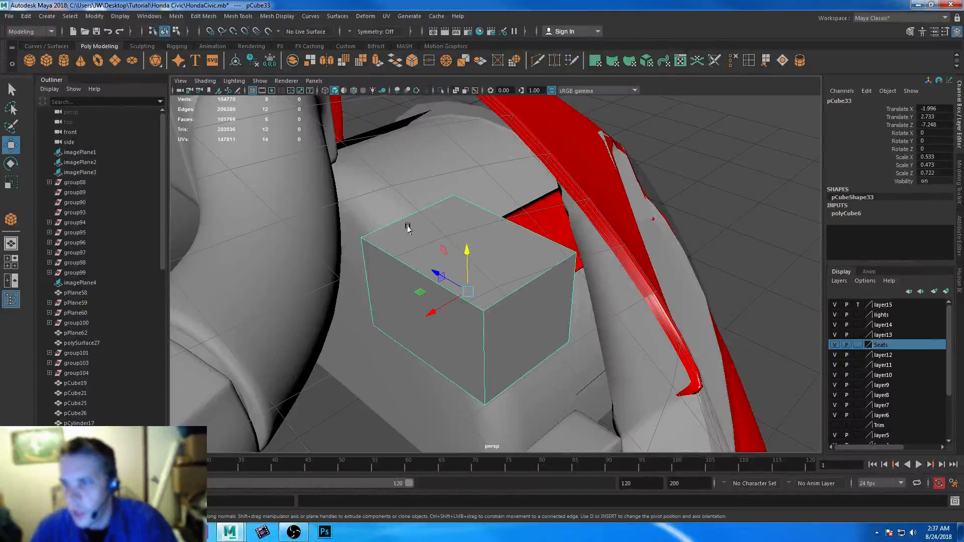
click(385, 252)
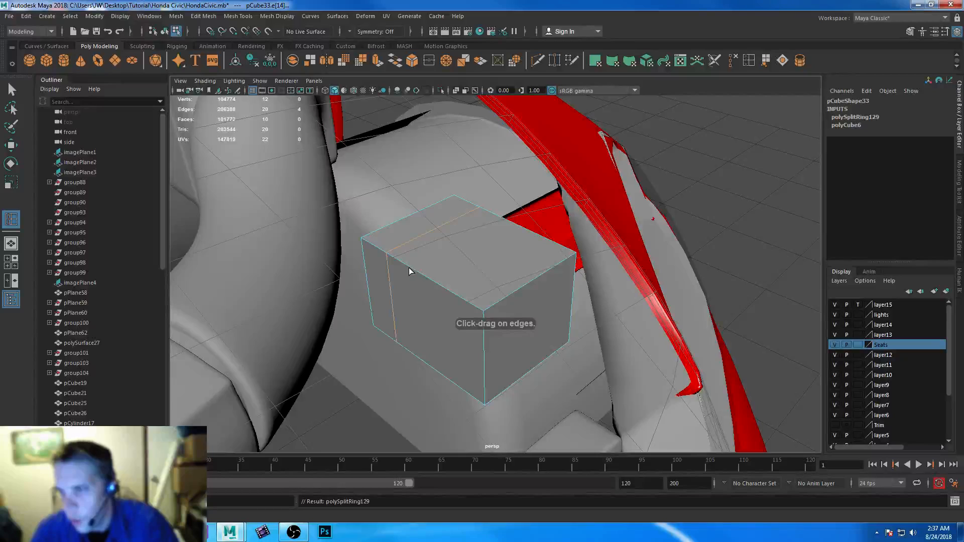
key(ctrl+z)
key(ctrl+z)
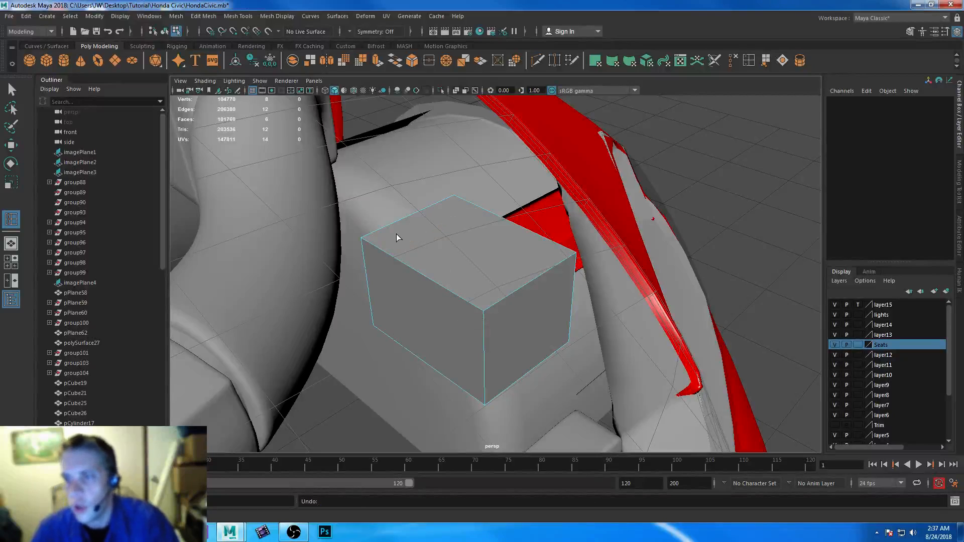
click(10, 89)
right_drag(510, 261, 553, 224)
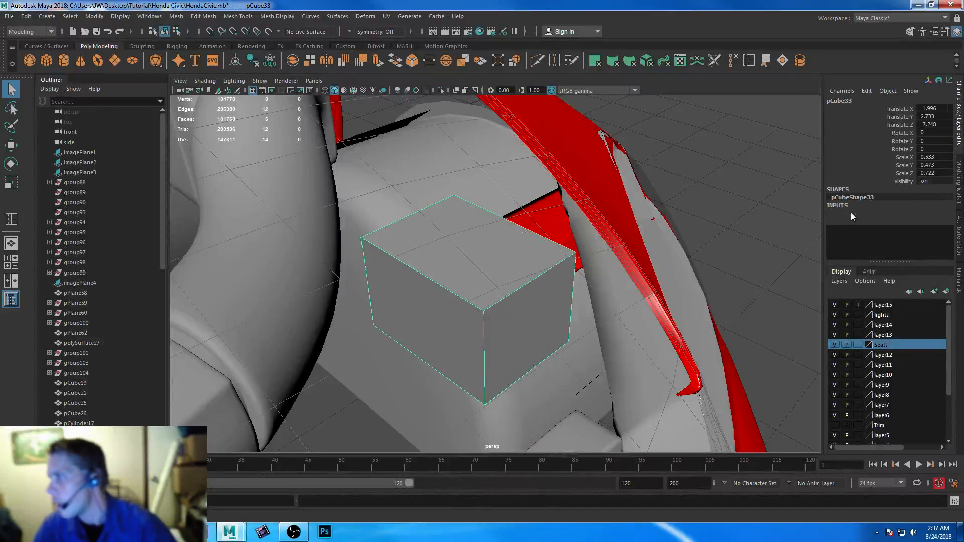
- Set the box's Subdivisions Depth to 5
click(851, 213)
drag(917, 220, 910, 246)
key(ctrl+z)
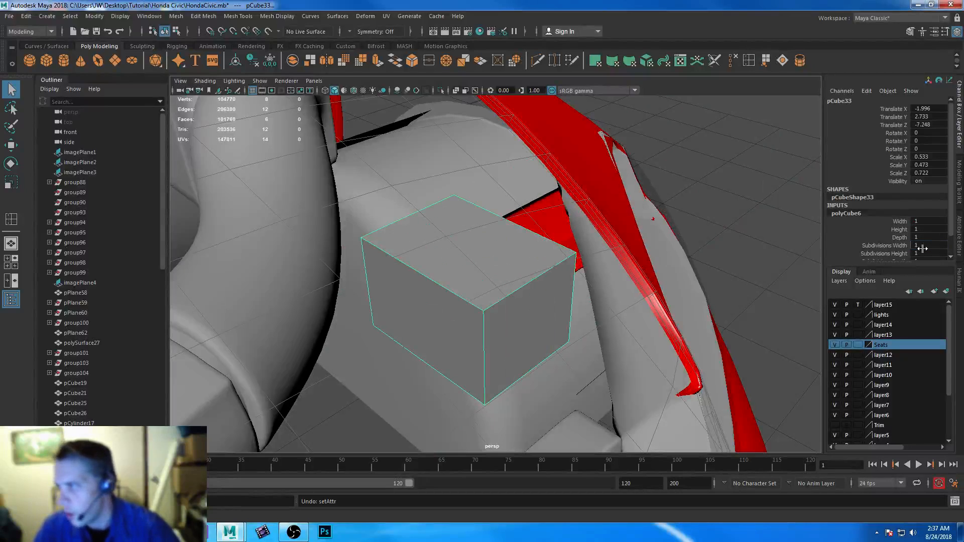
scroll(951, 223, down, 1)
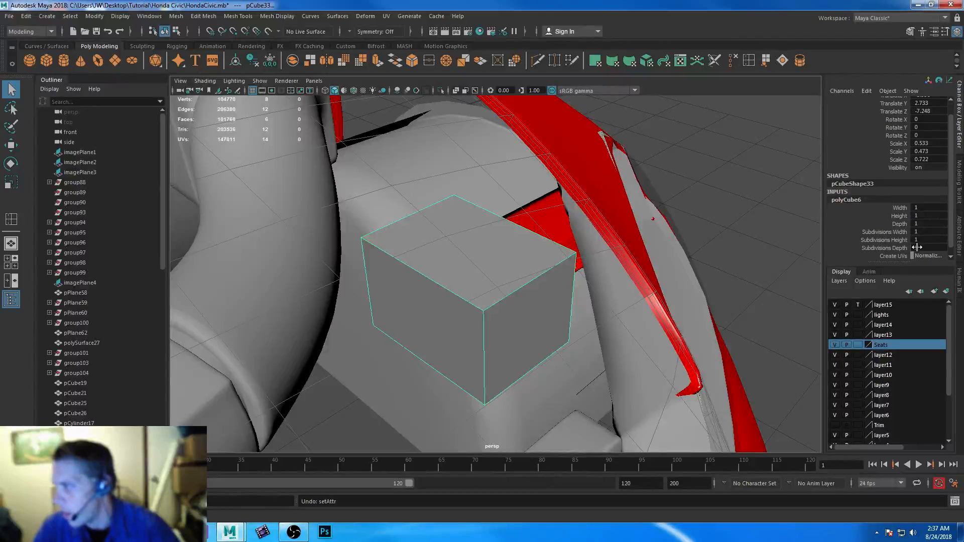
drag(920, 247, 932, 247)
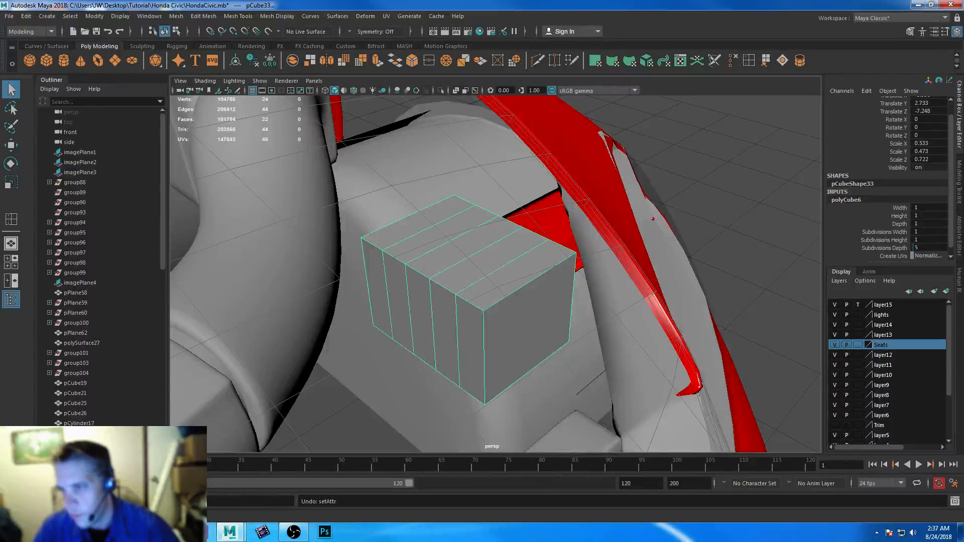
right_drag(452, 253, 445, 222)
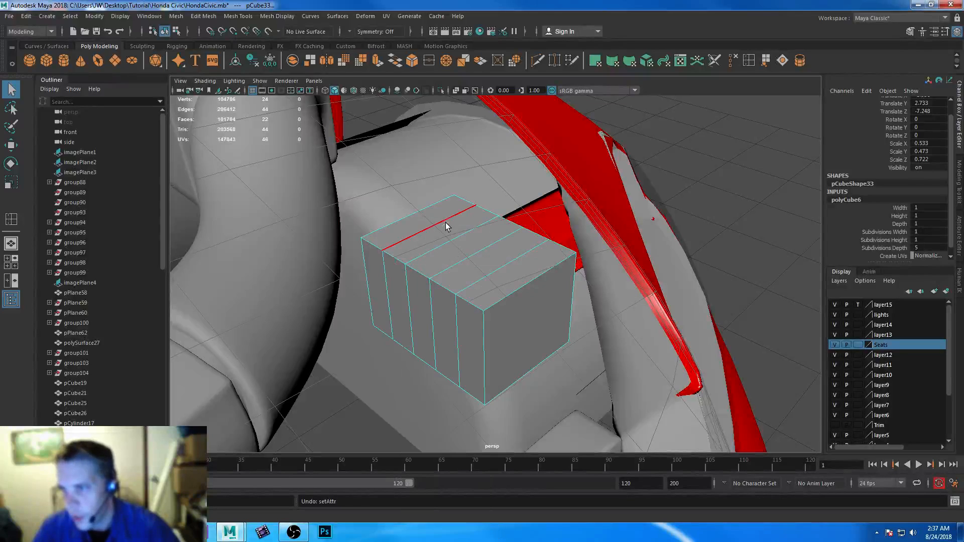
right_drag(463, 258, 504, 276)
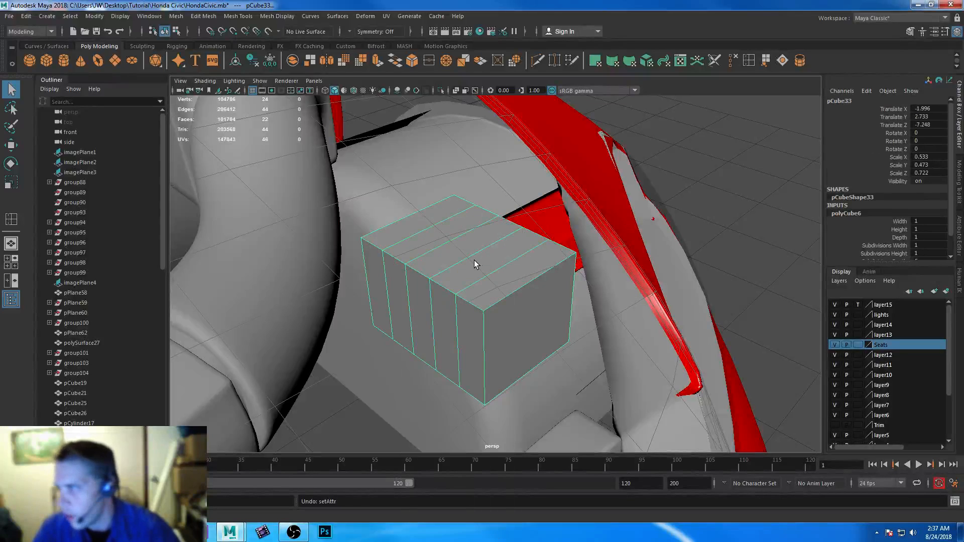
drag(954, 189, 954, 197)
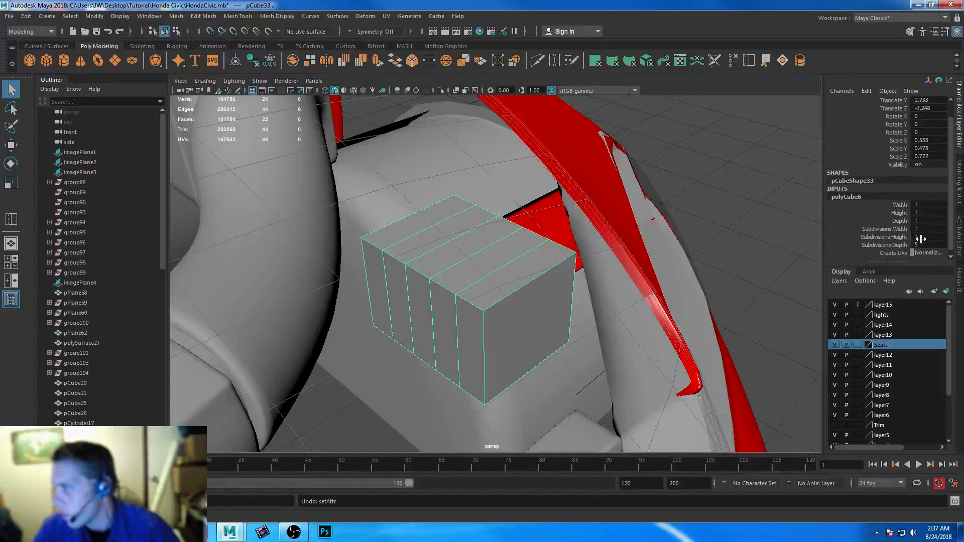
- Select the box's two middle edge loops and scale them close together along the length to form a narrow central strip
right_drag(460, 241, 463, 211)
click(479, 257)
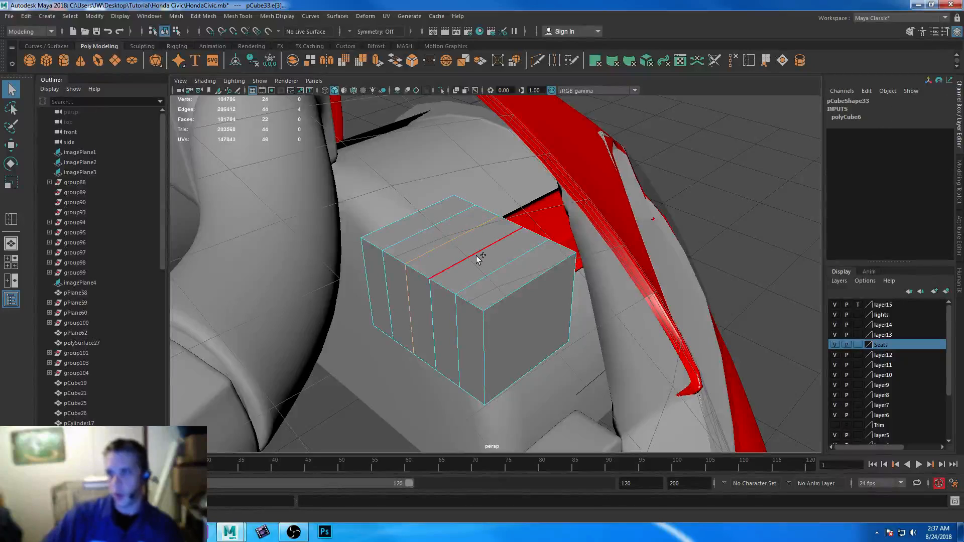
shift+click(469, 256)
key(r)
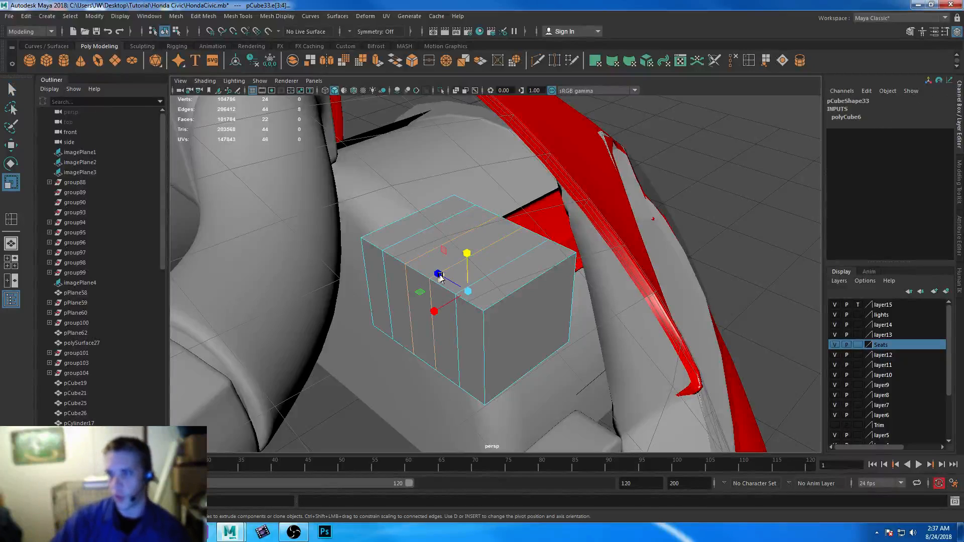
drag(437, 272, 465, 292)
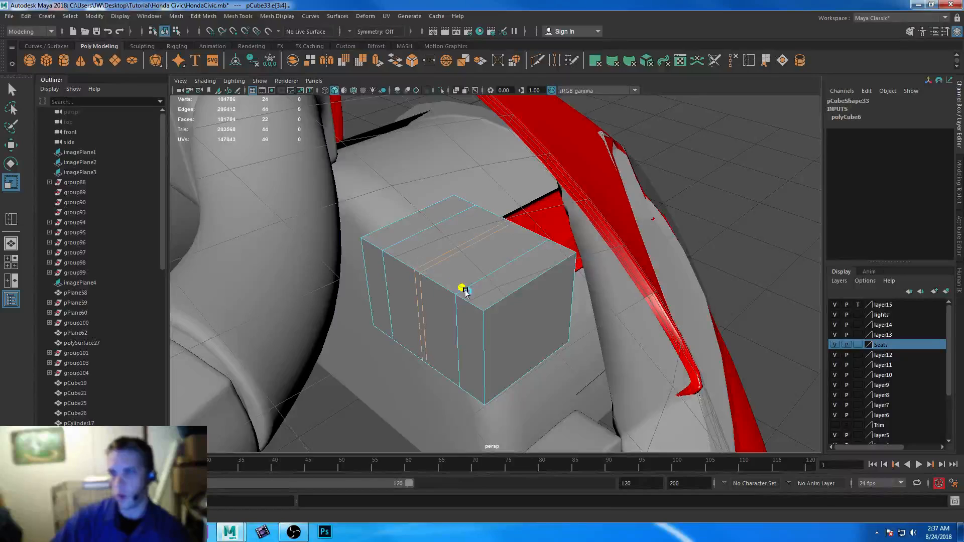
- Select the box's two end faces and scale them apart to lengthen the box
click(412, 237)
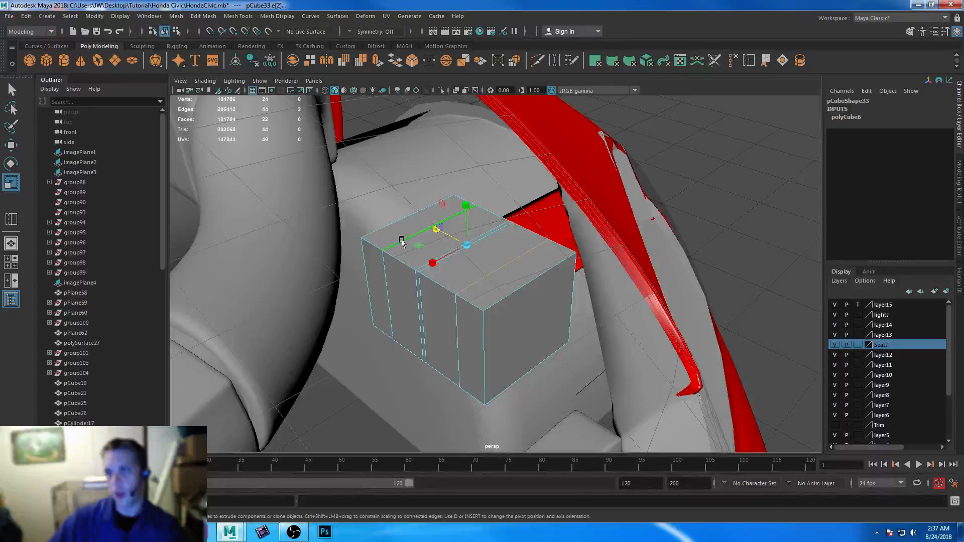
right_drag(522, 271, 525, 289)
click(527, 308)
alt+drag(528, 308, 500, 291)
click(490, 319)
drag(437, 271, 428, 261)
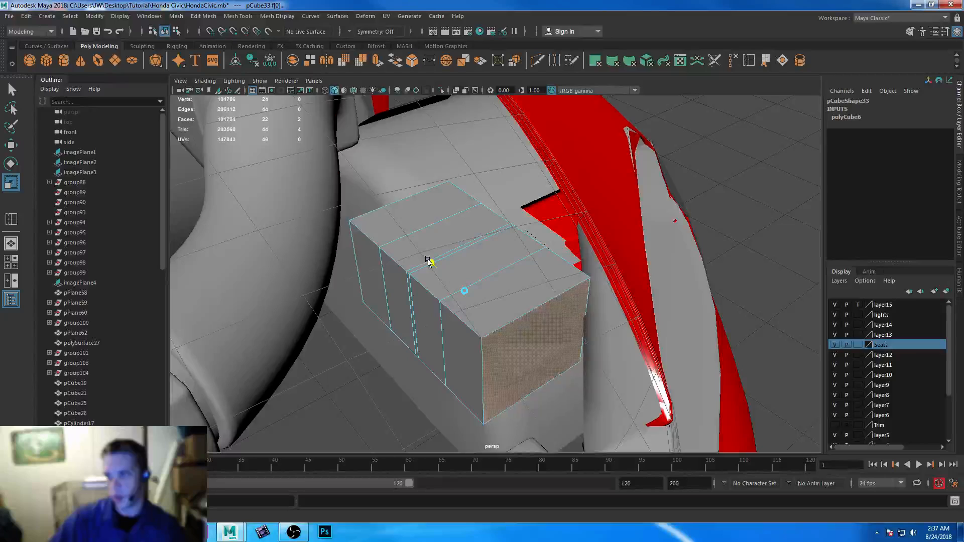
alt+drag(494, 243, 543, 339)
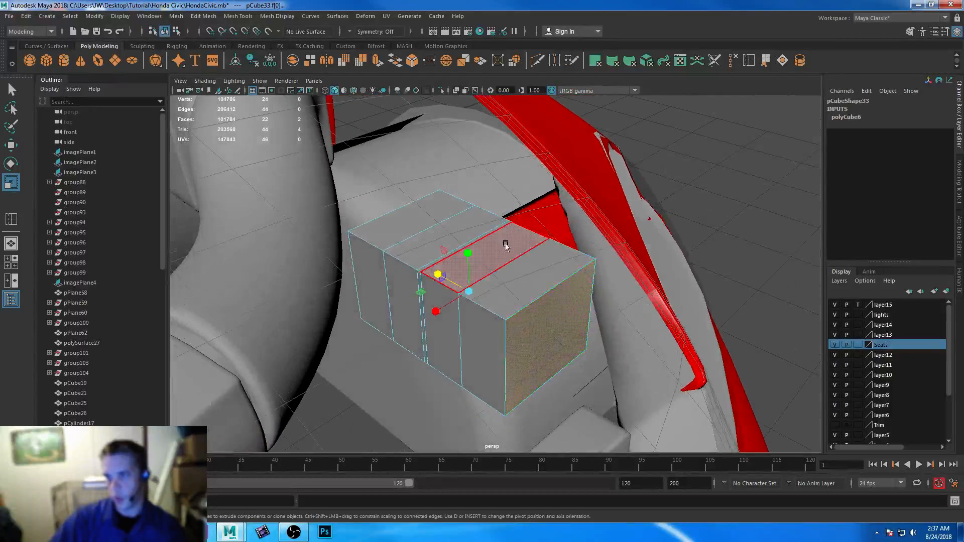
- Extrude the two wide top faces on either side of the central strip upward twice, with a Local Translate Z of 0.061
click(422, 241)
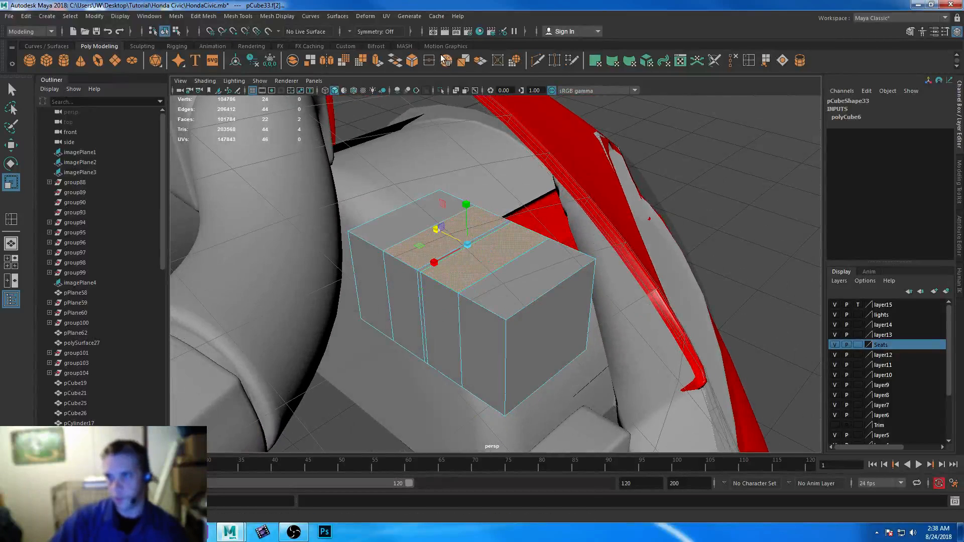
alt+drag(640, 333, 497, 288)
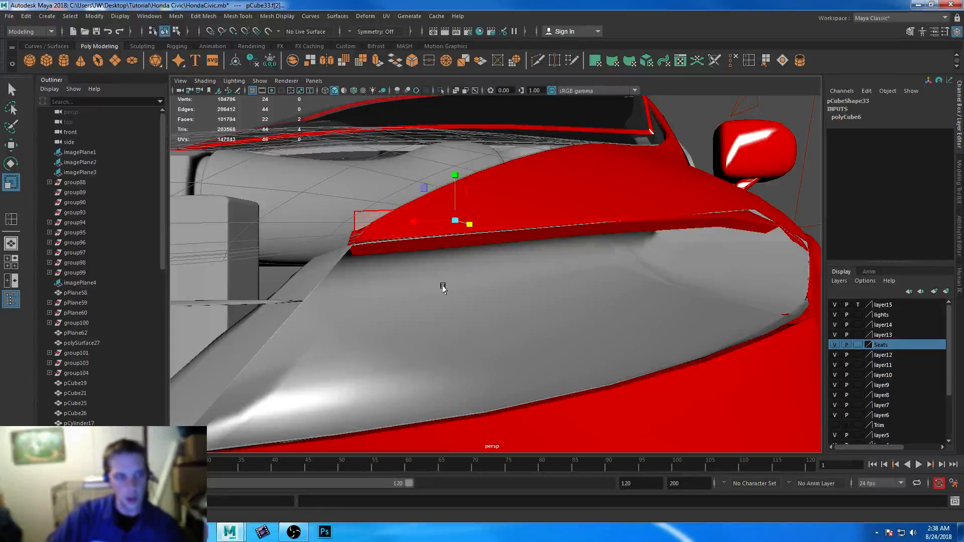
key(f)
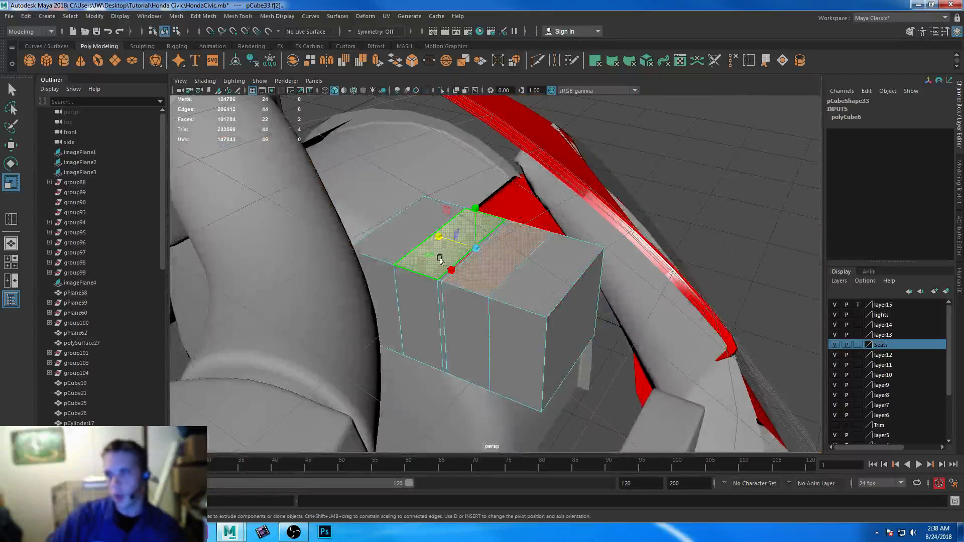
click(378, 60)
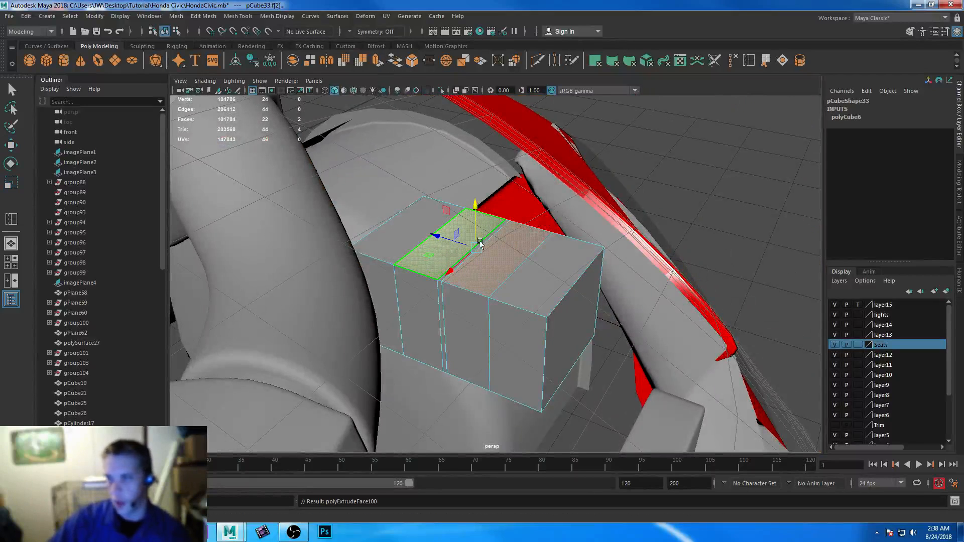
drag(450, 213, 448, 199)
key(ctrl+e)
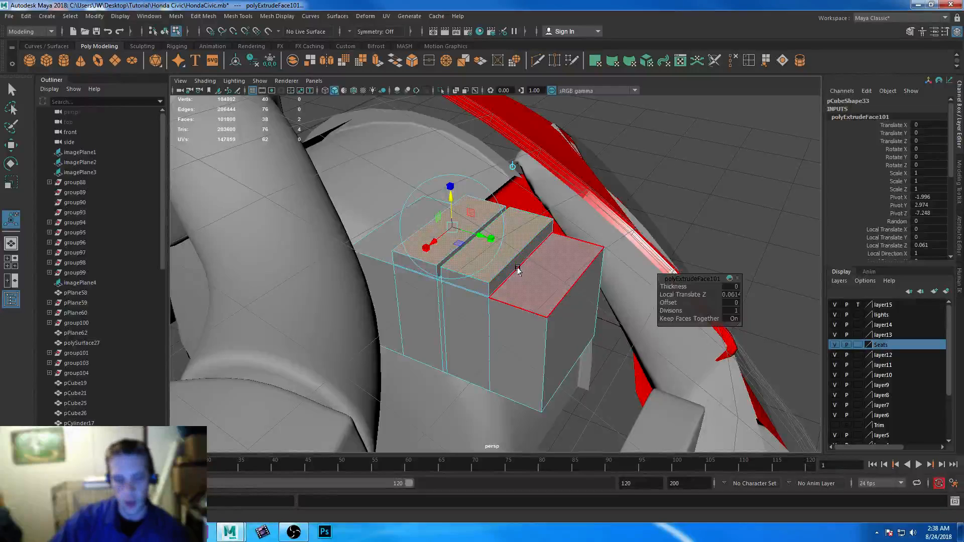
- Turn on the box's smooth preview and insert edge loops near both ends and just below the top edge
key(3)
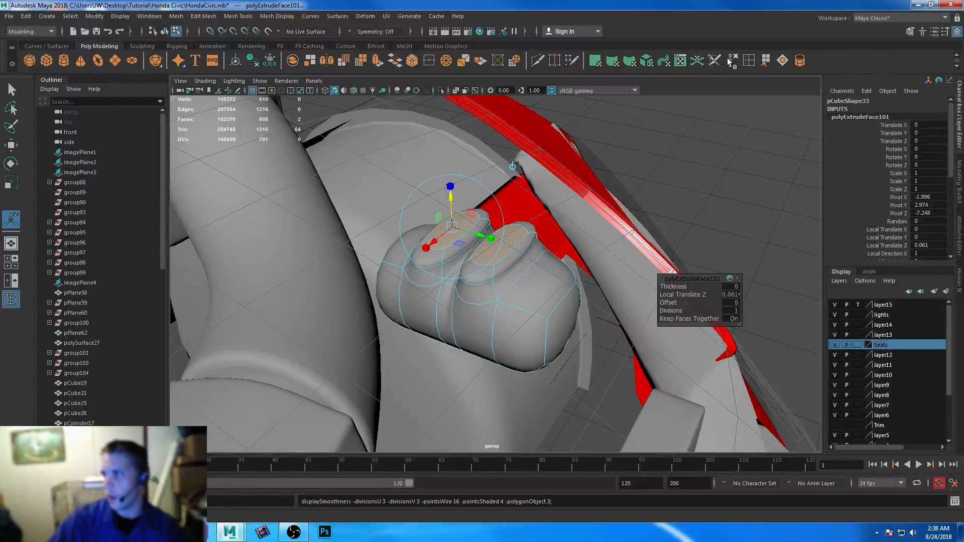
click(748, 62)
drag(537, 314, 546, 322)
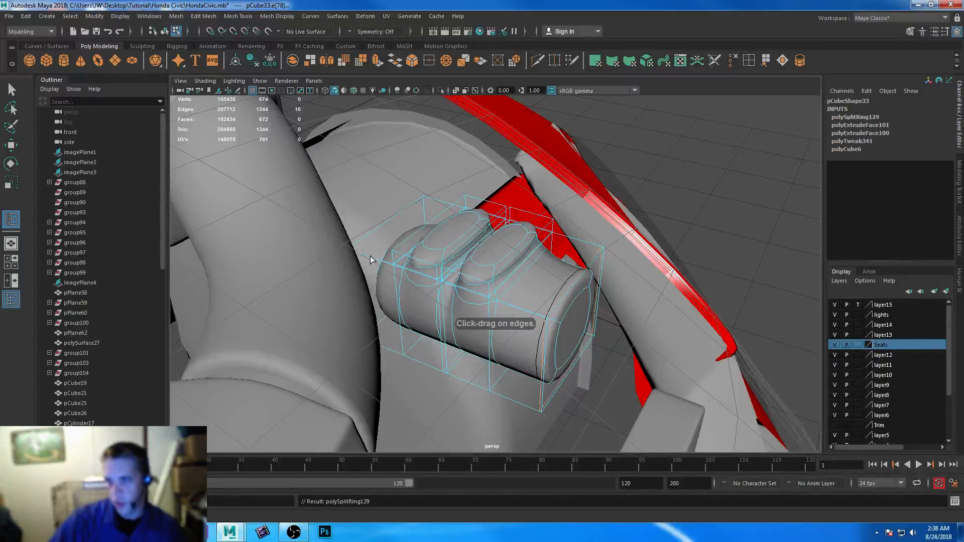
click(350, 251)
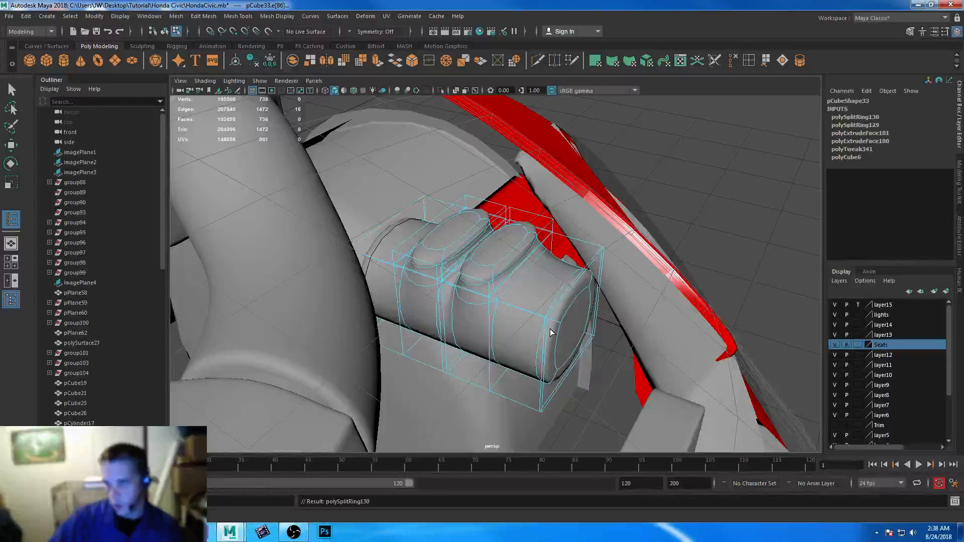
drag(548, 328, 546, 322)
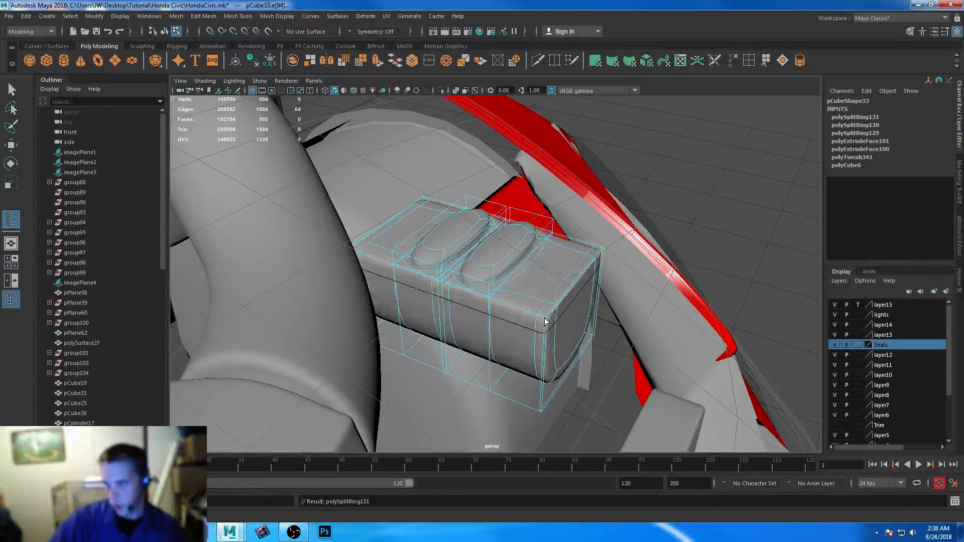
- Insert edge loops near the box's bottom edge and close to both long edges of each raised top section
click(490, 292)
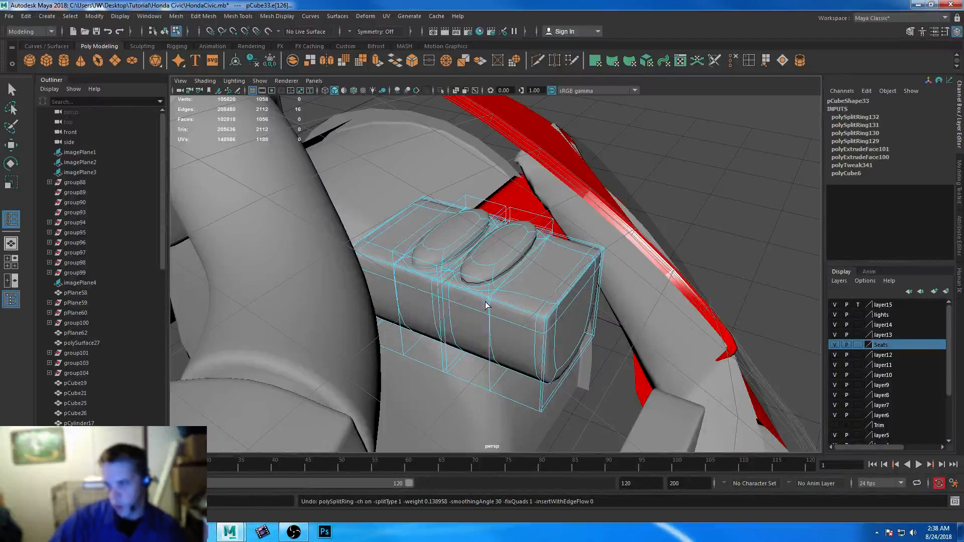
key(ctrl+z)
click(546, 418)
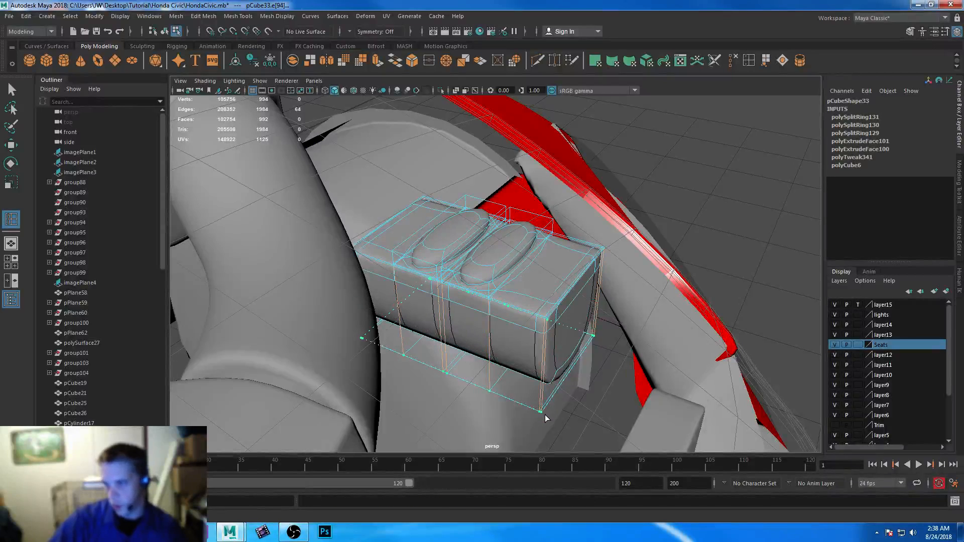
click(491, 286)
click(457, 275)
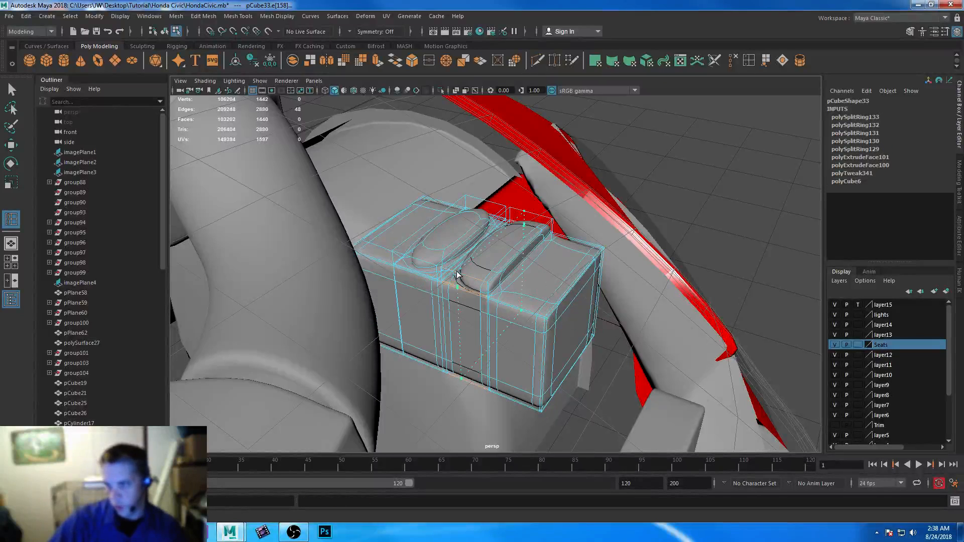
click(441, 272)
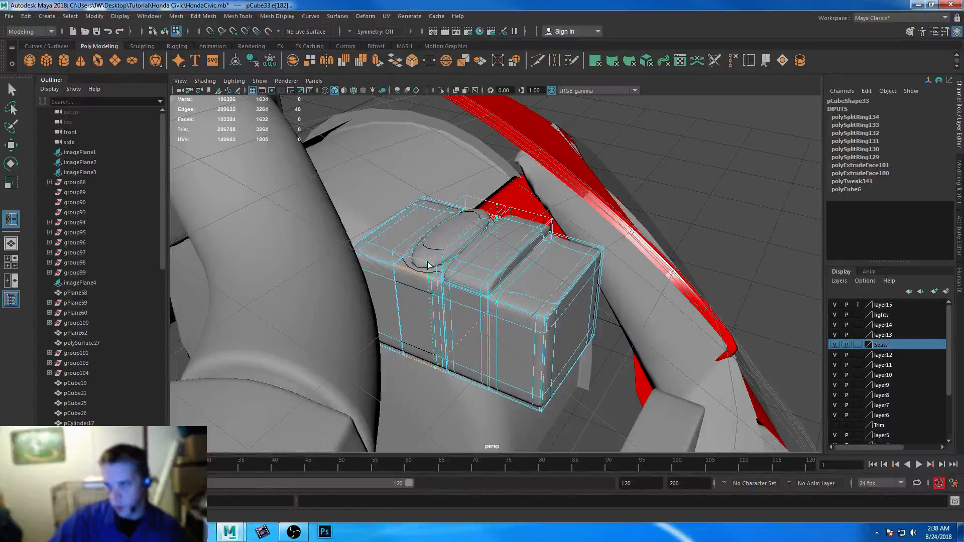
click(434, 270)
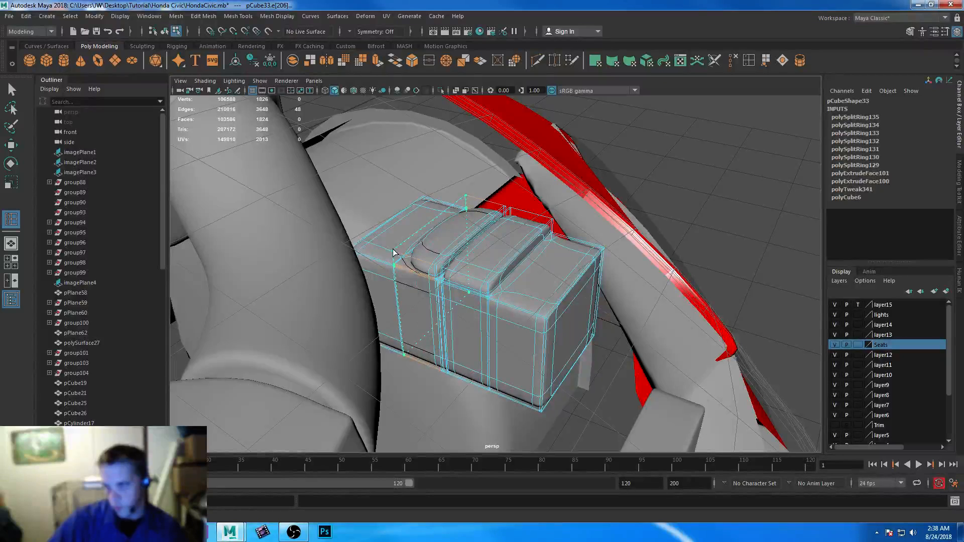
click(394, 252)
- Insert edge loops near both long sides of the box, then return to object mode and deselect it
alt+drag(548, 323, 444, 325)
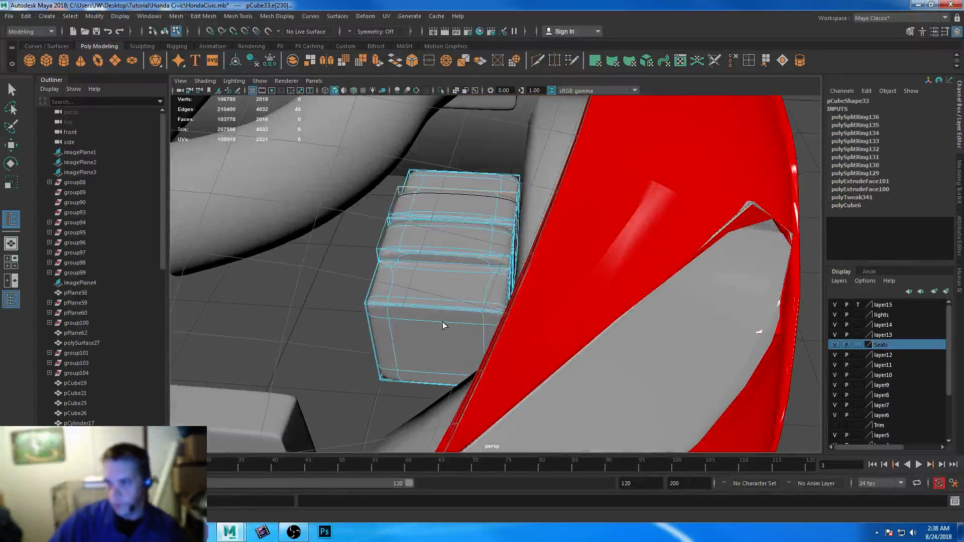
drag(380, 304, 367, 305)
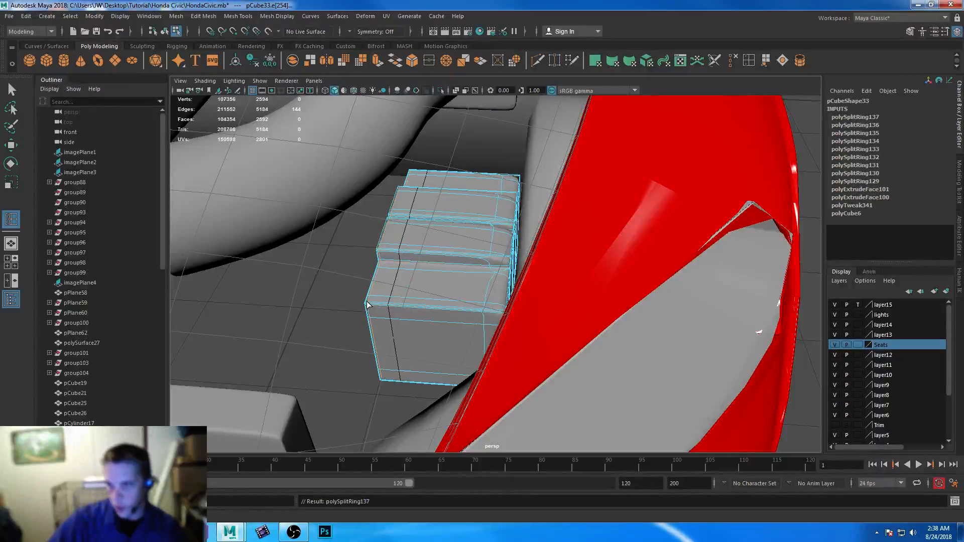
drag(495, 316, 505, 312)
click(12, 90)
right_drag(416, 204, 455, 209)
alt+drag(334, 317, 345, 374)
click(344, 375)
alt+drag(403, 379, 491, 338)
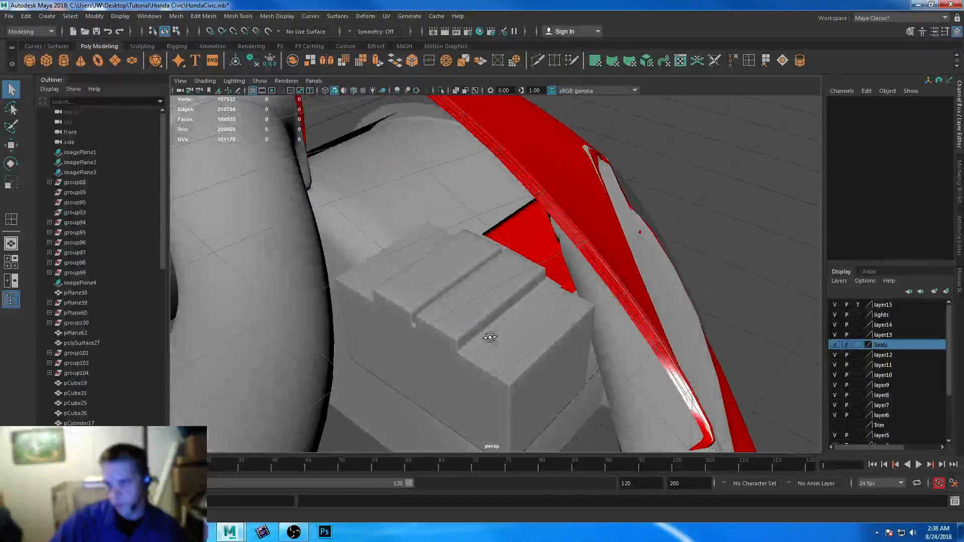
- Create a polygon cylinder over one end of the box in the top view and scale it uniformly to 0.042
click(63, 59)
key(space)
key(space)
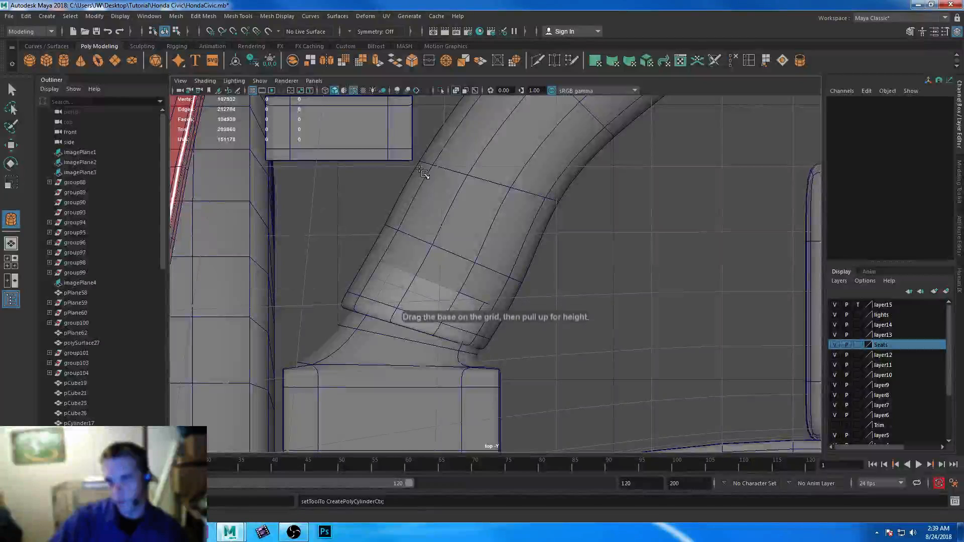
alt+middle_drag(407, 183, 486, 389)
click(418, 149)
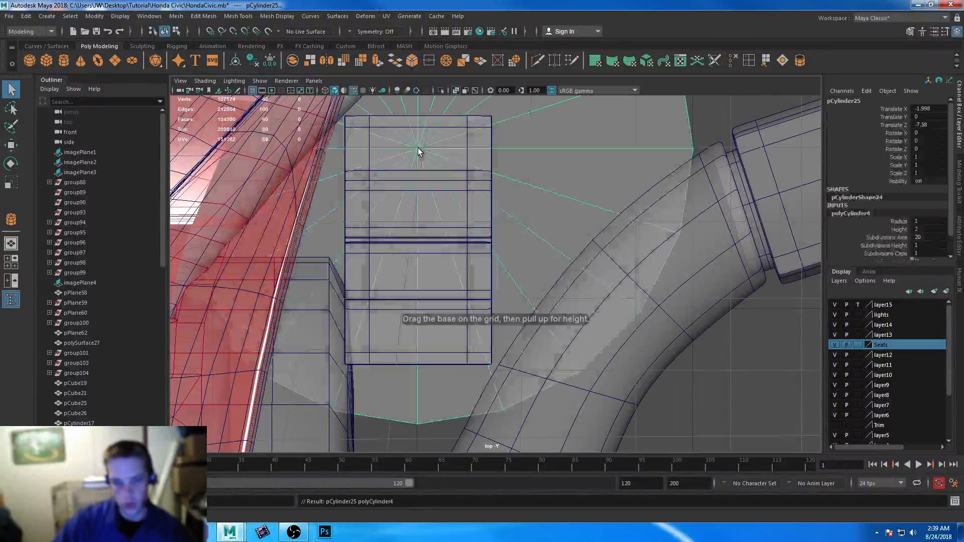
drag(419, 149, 338, 155)
drag(418, 149, 435, 150)
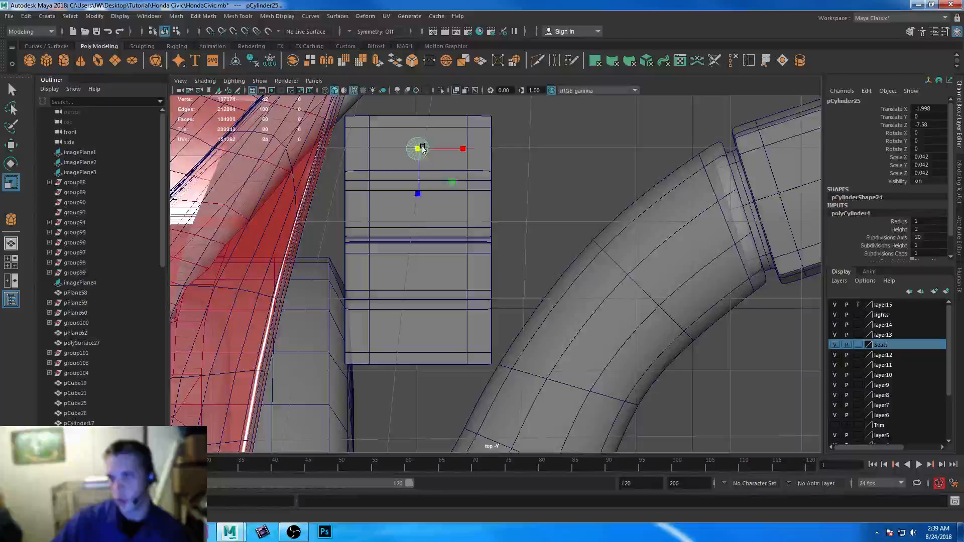
- Raise the small cylinder to a Translate Y of 3.592 and set its axis subdivisions to 12
key(space)
key(space)
alt+right_drag(484, 328, 441, 314)
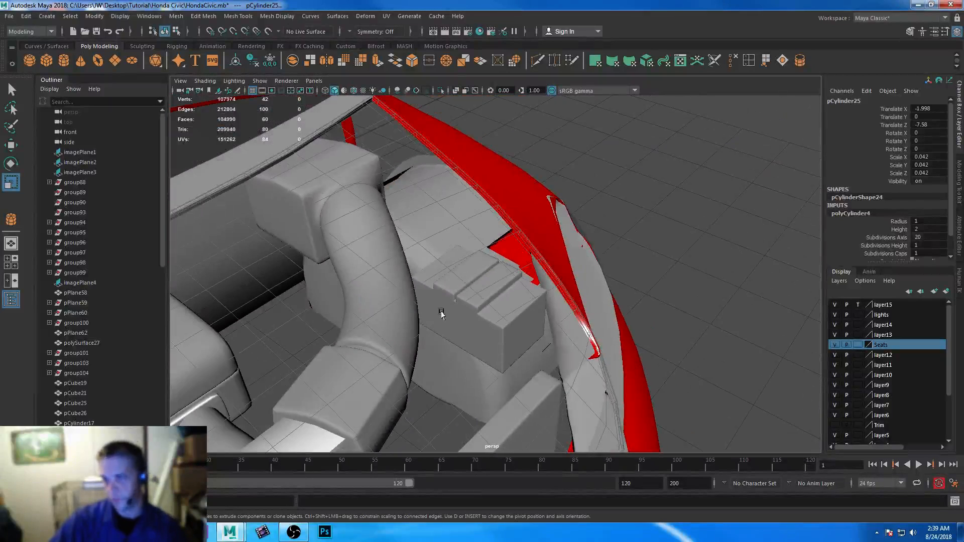
key(w)
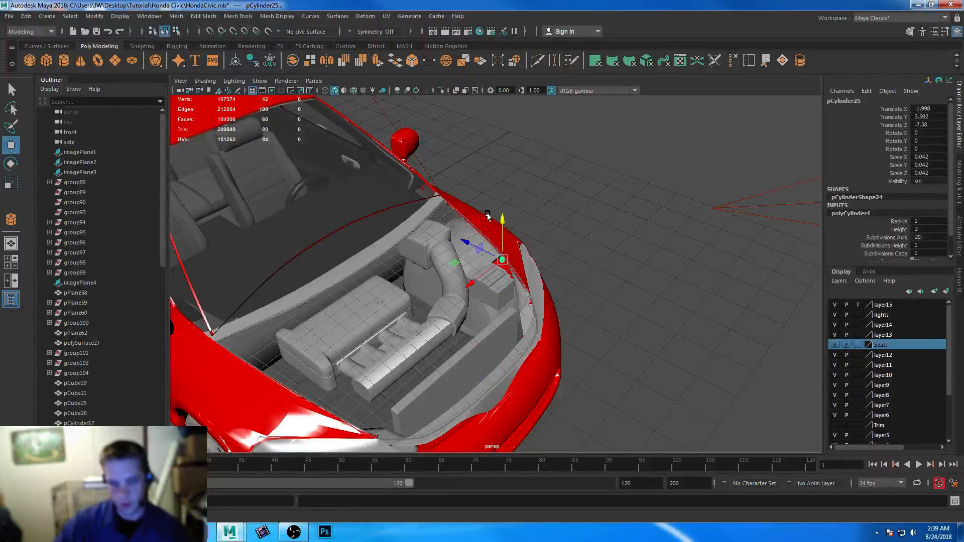
key(f)
right_drag(547, 244, 548, 266)
scroll(546, 268, down, 8)
alt+drag(504, 357, 495, 307)
right_drag(498, 243, 498, 271)
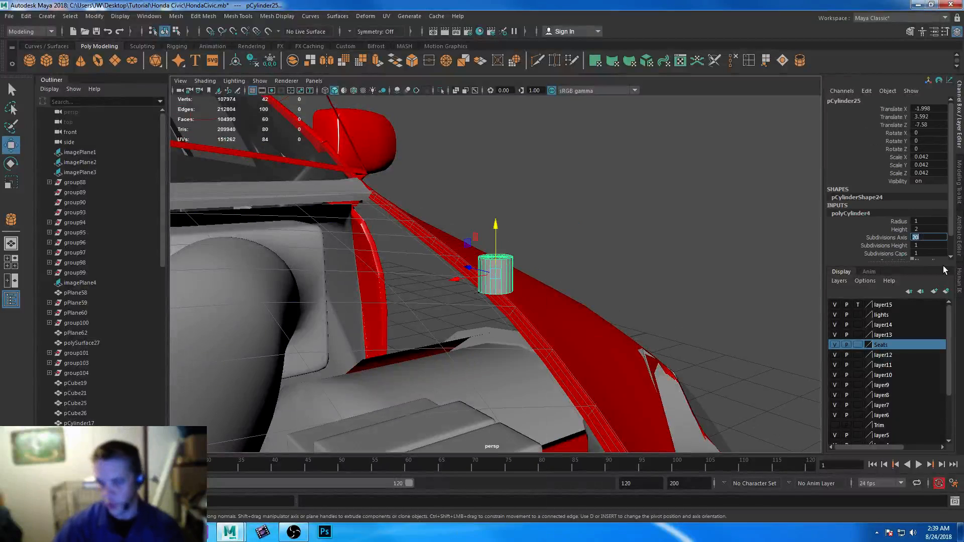
key(Return)
- Select the small cylinder's bottom cap faces and delete them
right_drag(505, 261, 509, 269)
alt+drag(480, 321, 469, 299)
drag(450, 268, 585, 270)
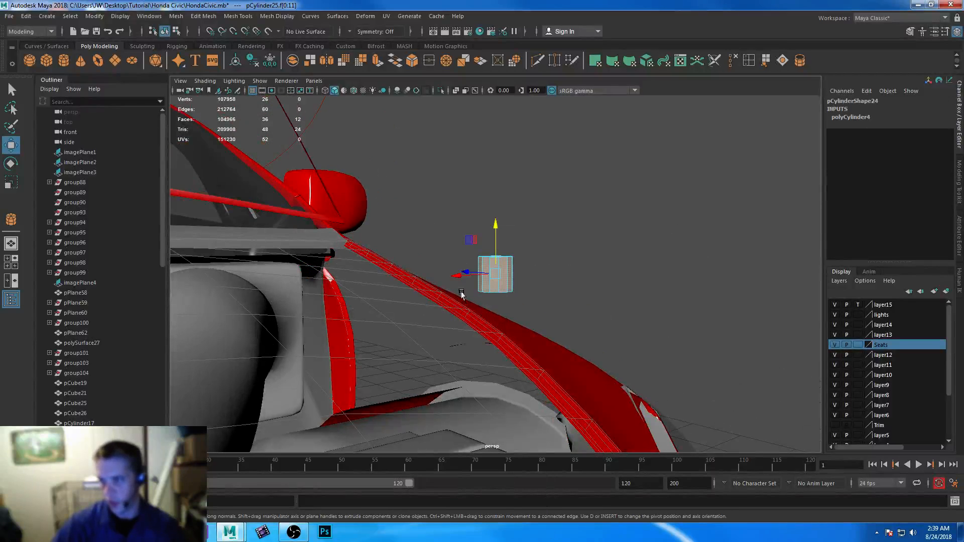
drag(420, 266, 733, 365)
alt+drag(657, 323, 626, 345)
key(Delete)
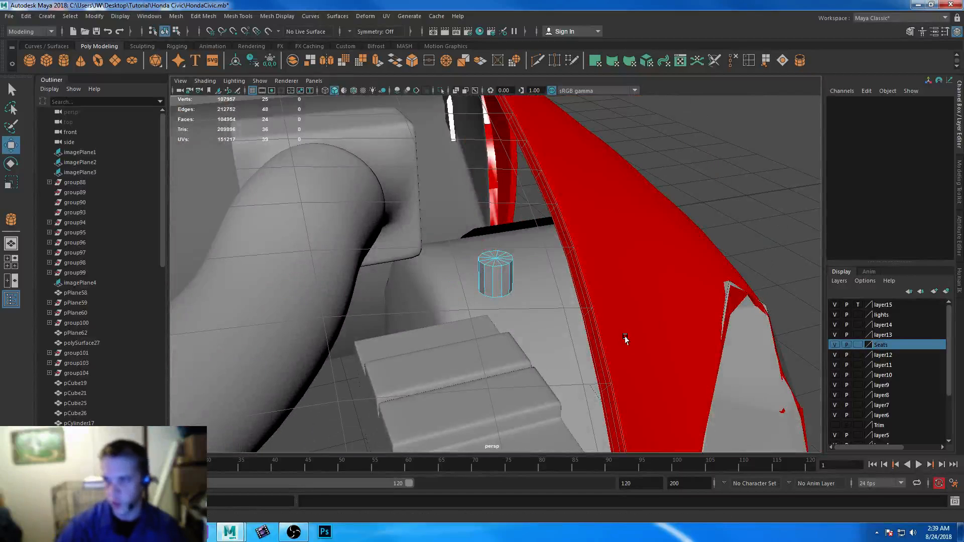
- Lower the cylinder onto the box at Translate Y 2.975, then duplicate it to the box's other end at Translate Z -6.904
right_drag(477, 267, 534, 275)
alt+drag(534, 276, 376, 346)
key(ctrl+d)
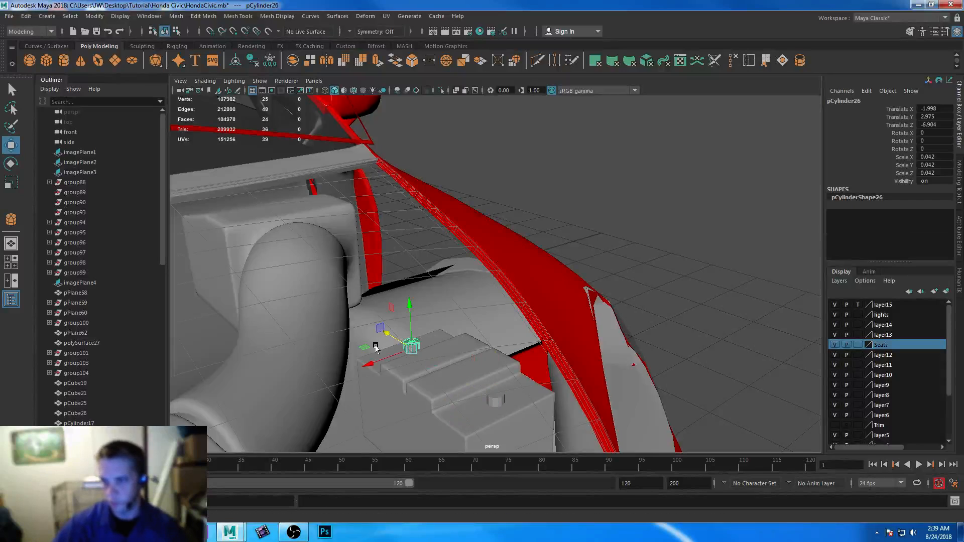
- Select both small cylinders and shift them sideways across the box to a Translate X of -1.913
shift+click(495, 399)
drag(457, 418, 431, 429)
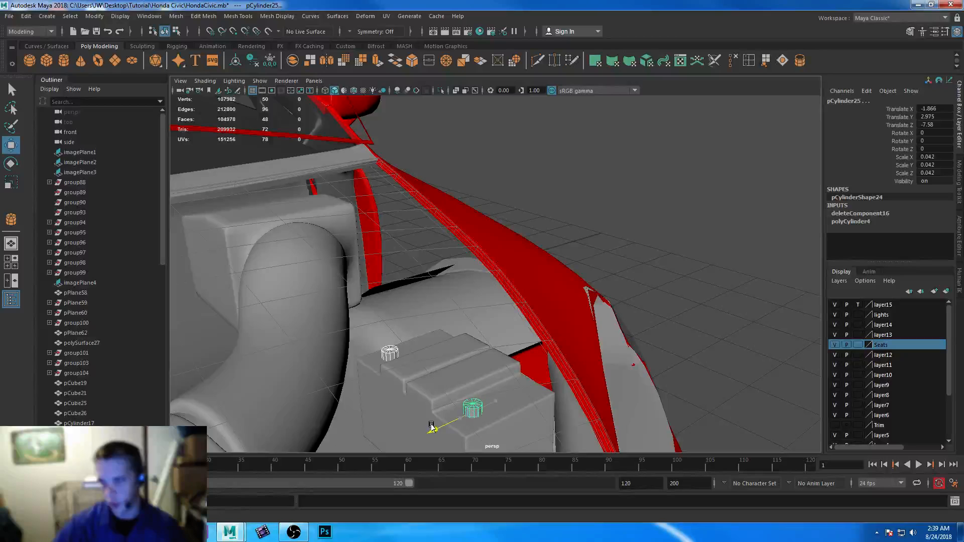
alt+drag(622, 388, 435, 341)
right_drag(522, 316, 571, 236)
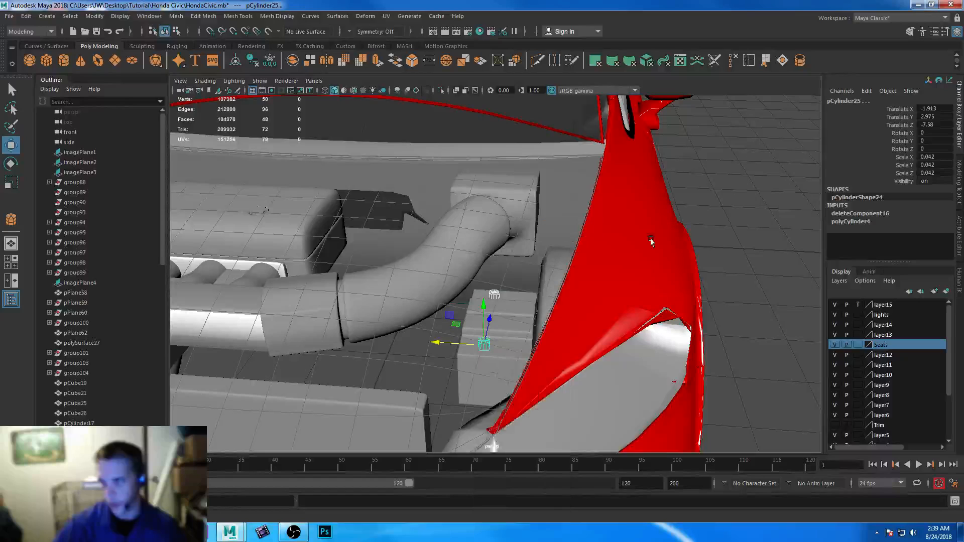
click(754, 386)
- Save the scene and view the finished box within the whole car
alt+right_drag(753, 387, 622, 311)
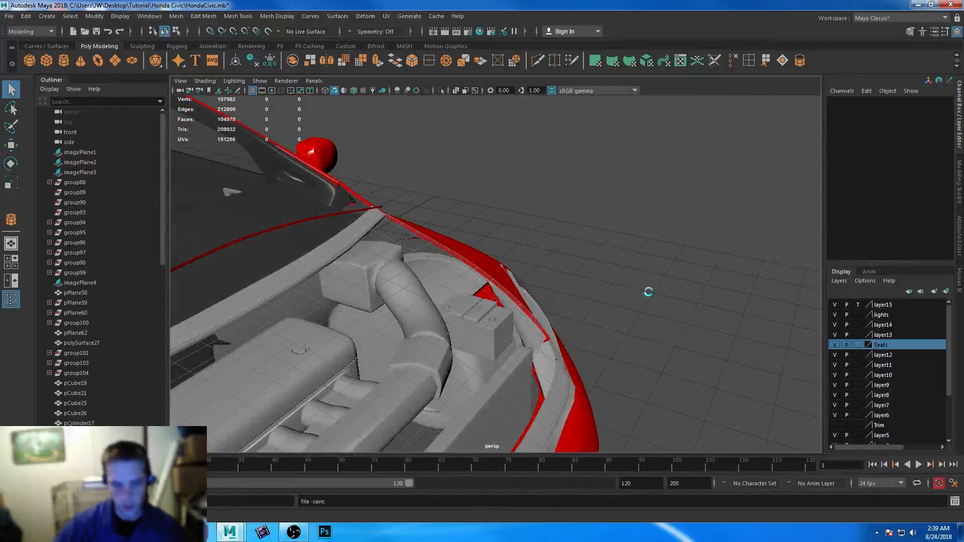
alt+drag(658, 300, 511, 388)
alt+right_drag(510, 387, 499, 334)
alt+drag(499, 333, 432, 343)
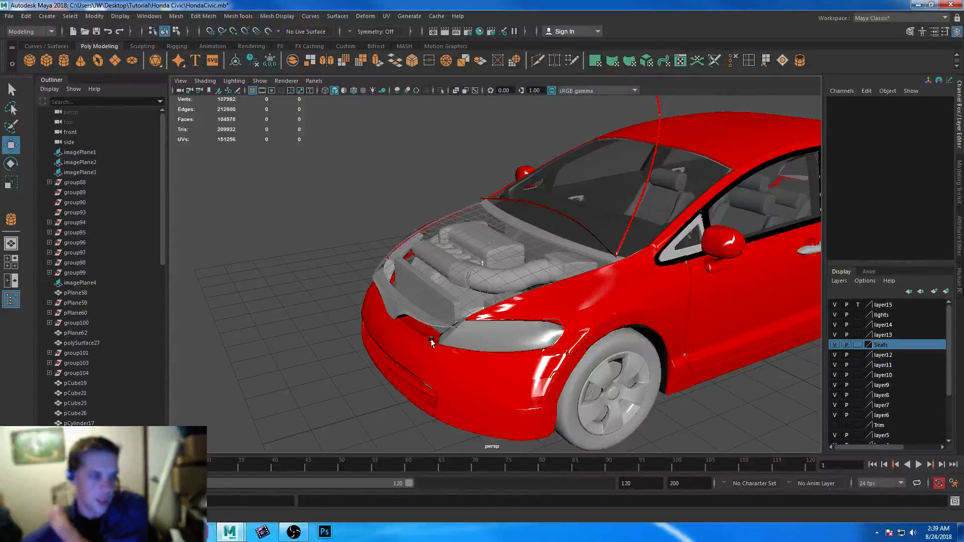